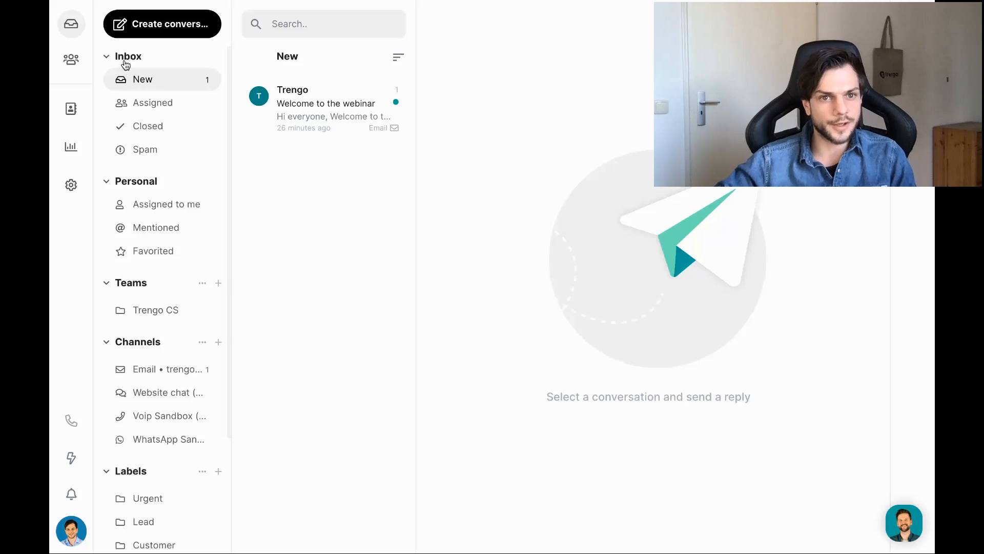
Collapse the Personal, Teams, Channels, Labels and Users groups in the left sidebar.
{"action": "left_click", "coordinate": [106, 182]}
{"action": "left_click", "coordinate": [107, 208]}
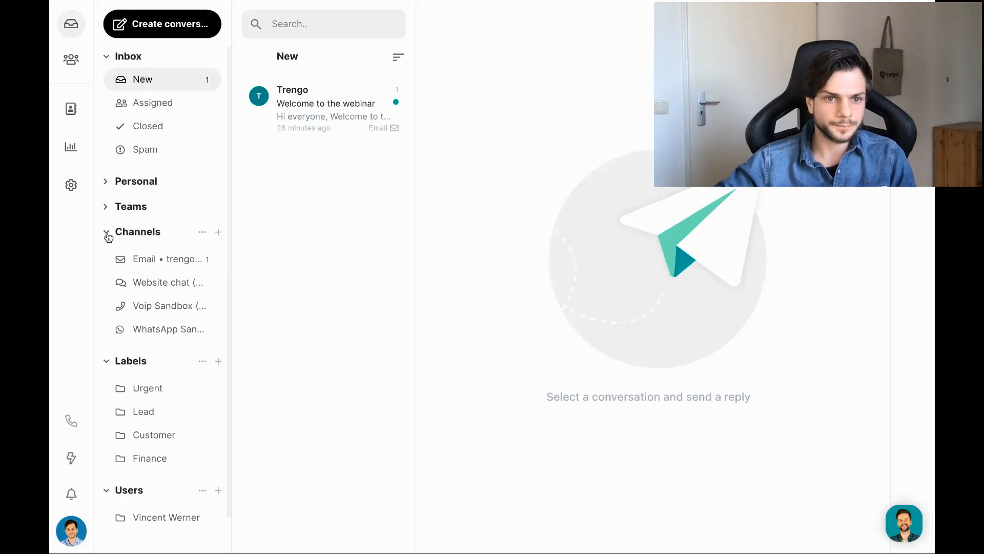
{"action": "left_click", "coordinate": [106, 234]}
{"action": "left_click", "coordinate": [106, 259]}
{"action": "left_click", "coordinate": [105, 282]}
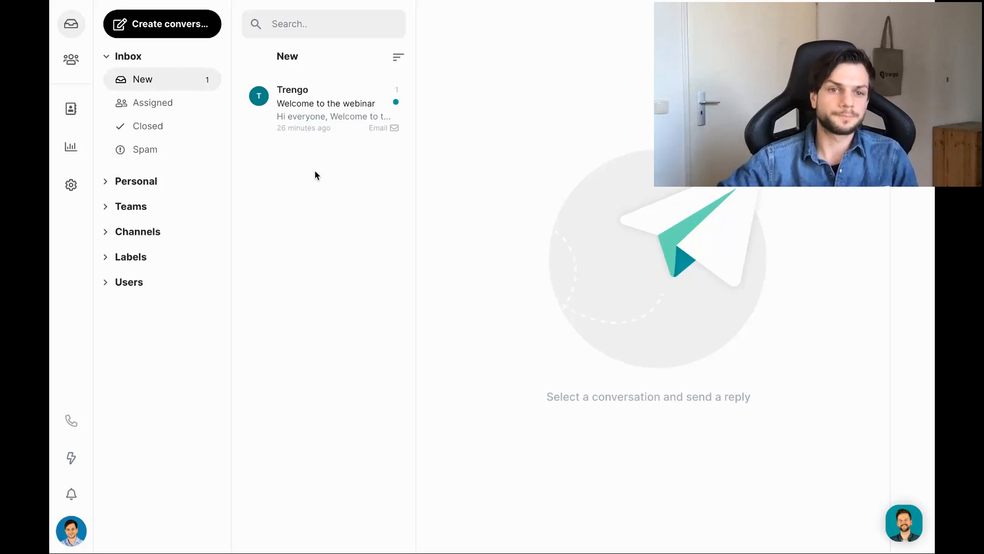
Open 'Welcome to the webinar', look through the User and Team assignment options, then assign it to yourself.
{"action": "left_click", "coordinate": [310, 108]}
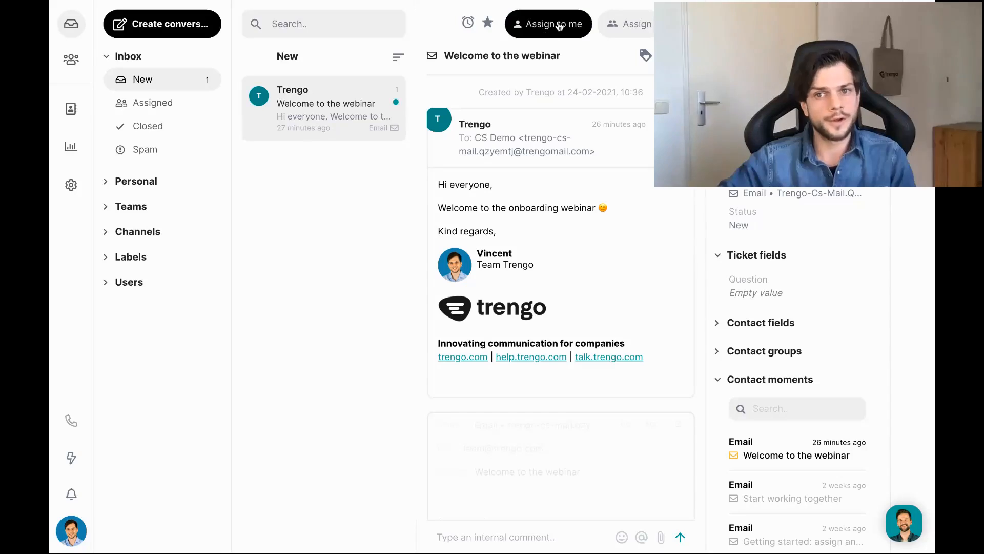
{"action": "left_click", "coordinate": [632, 23]}
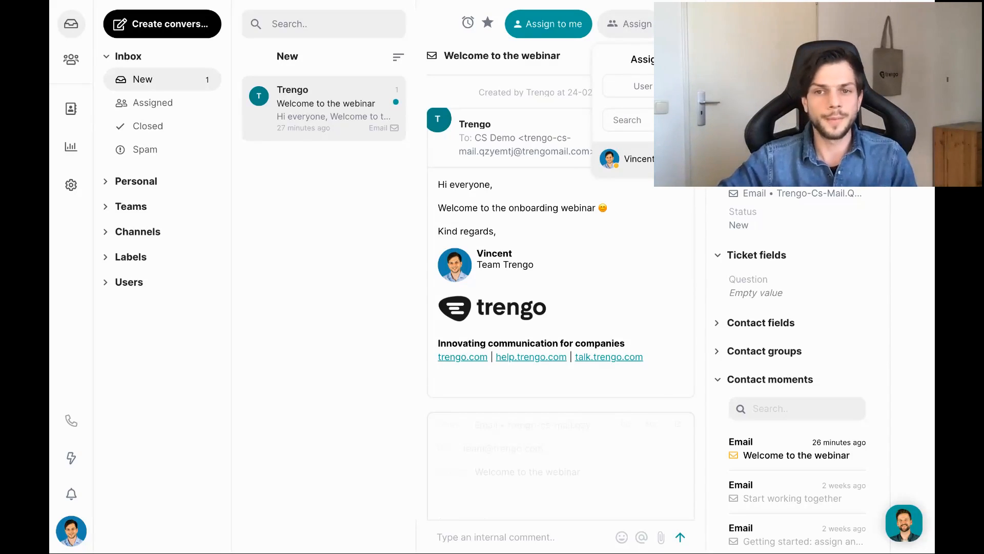
{"action": "left_click", "coordinate": [724, 86]}
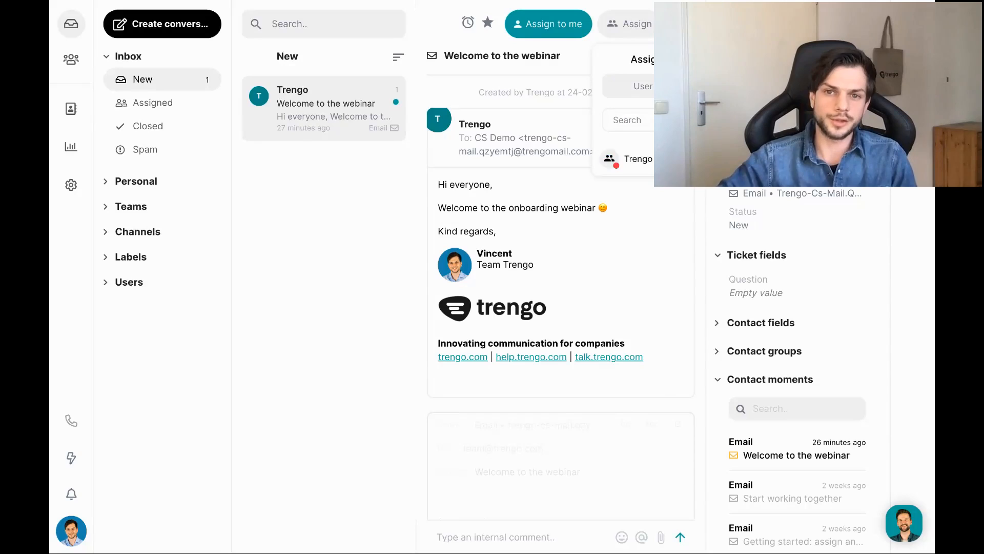
{"action": "left_click", "coordinate": [621, 25]}
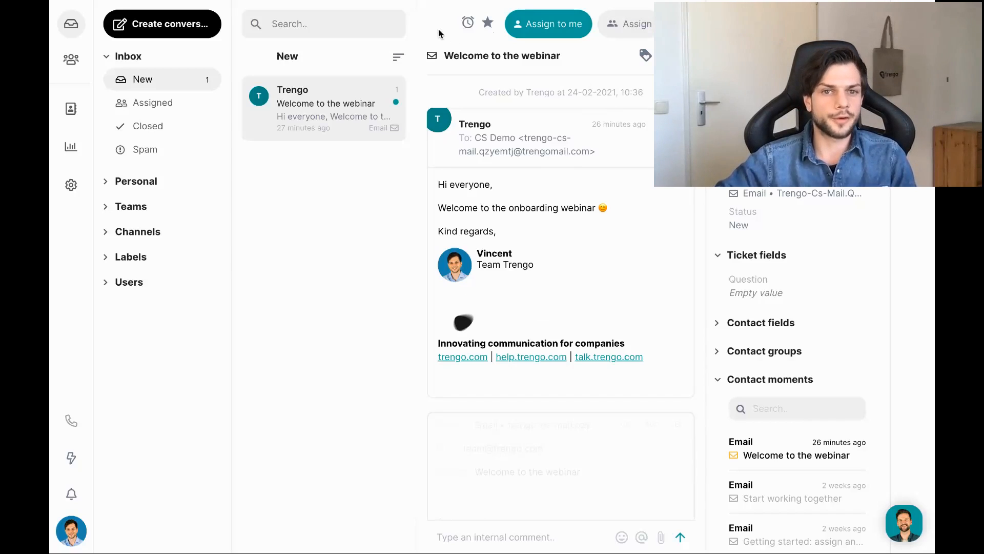
{"action": "left_click", "coordinate": [549, 22]}
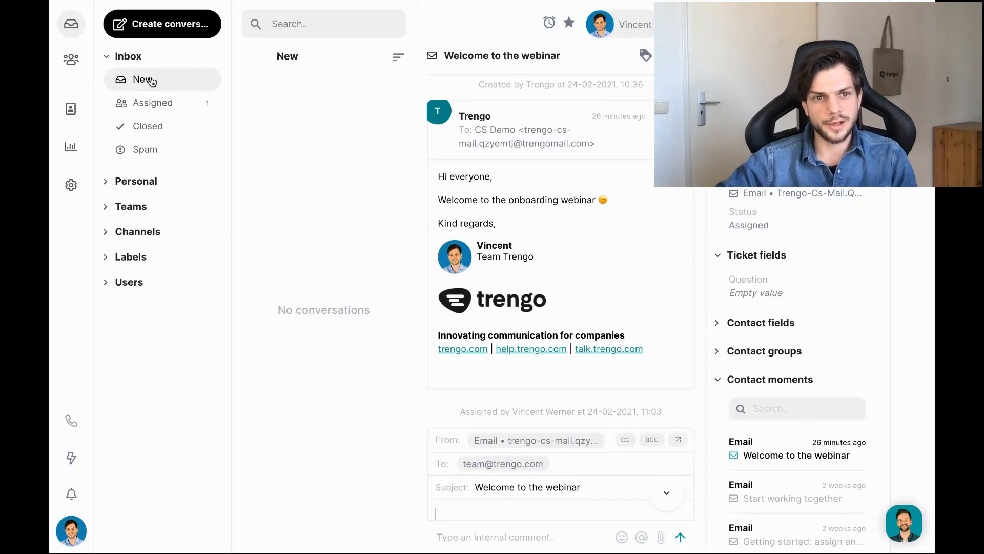
Check the Assigned folder, then open Personal > Assigned to me and its webinar conversation.
{"action": "left_click", "coordinate": [167, 108]}
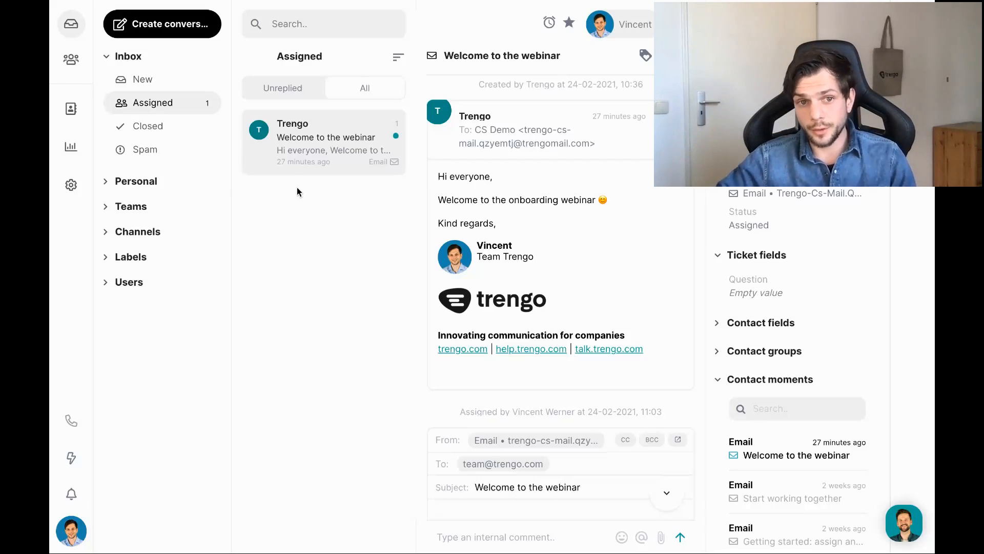
{"action": "left_click", "coordinate": [107, 183]}
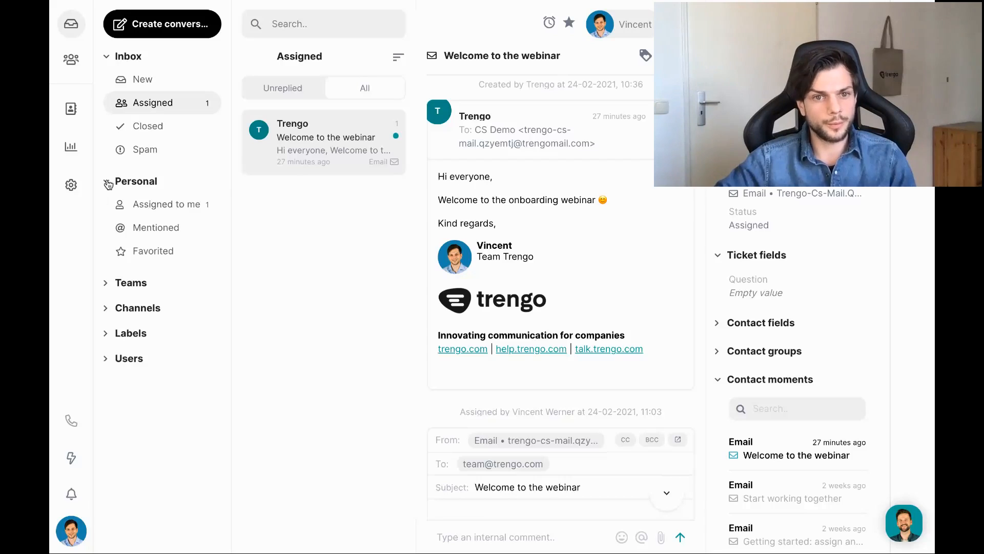
{"action": "left_click", "coordinate": [163, 208]}
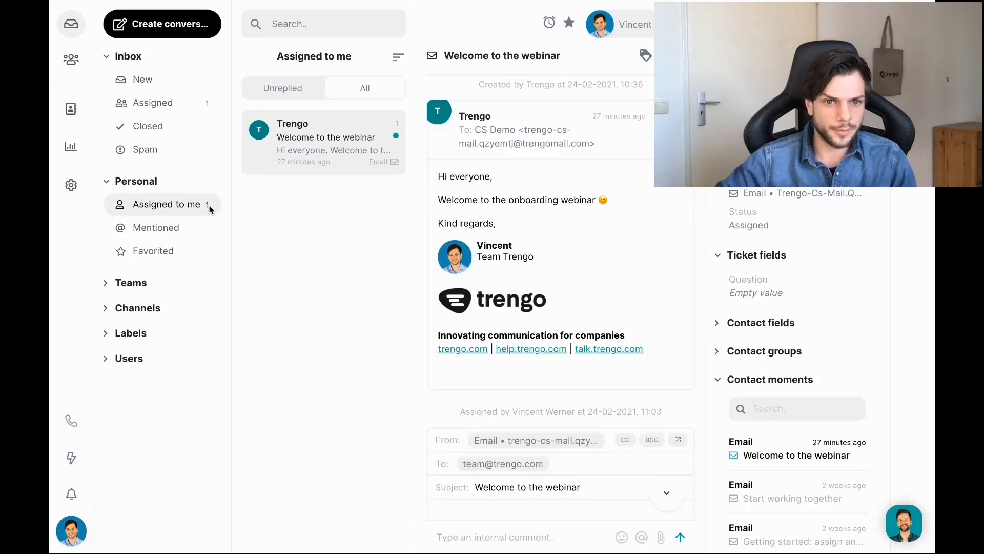
{"action": "left_click", "coordinate": [320, 142]}
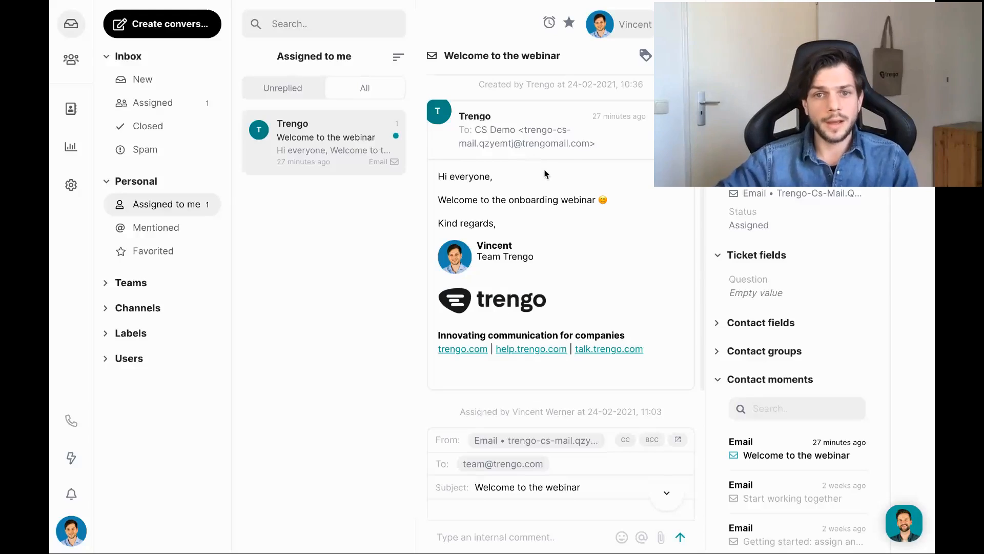
Type 'Hi test' in the reply editor above the signature and hide the contact details panel.
{"action": "scroll", "coordinate": [546, 175], "scroll_direction": "down", "scroll_amount": 4}
{"action": "left_click", "coordinate": [497, 324]}
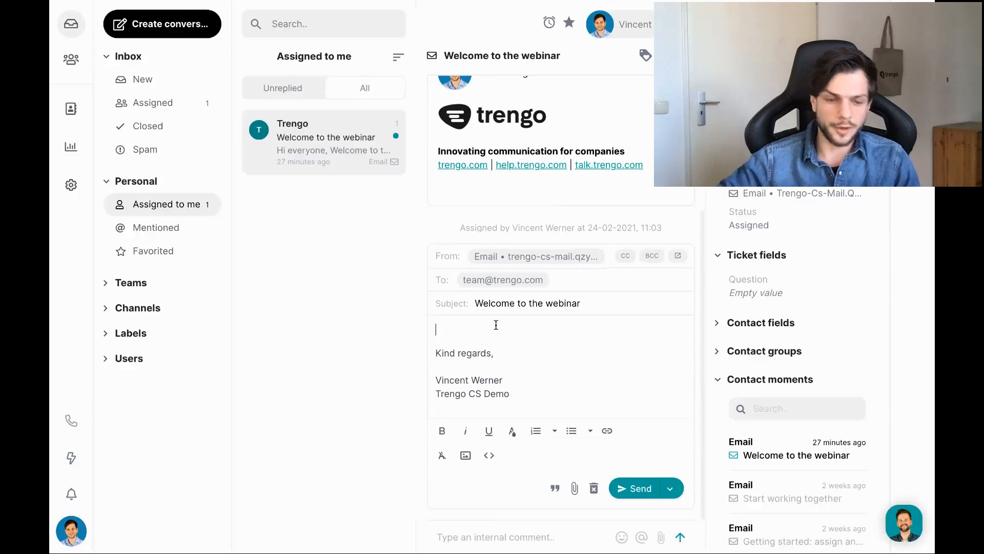
{"action": "type", "text": "Hi test"}
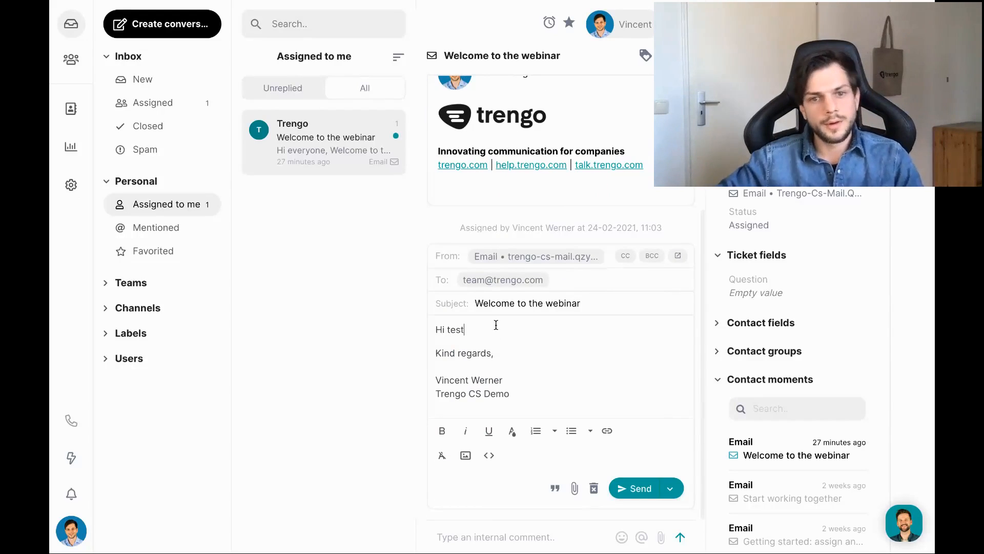
{"action": "scroll", "coordinate": [524, 340], "scroll_direction": "up", "scroll_amount": 1}
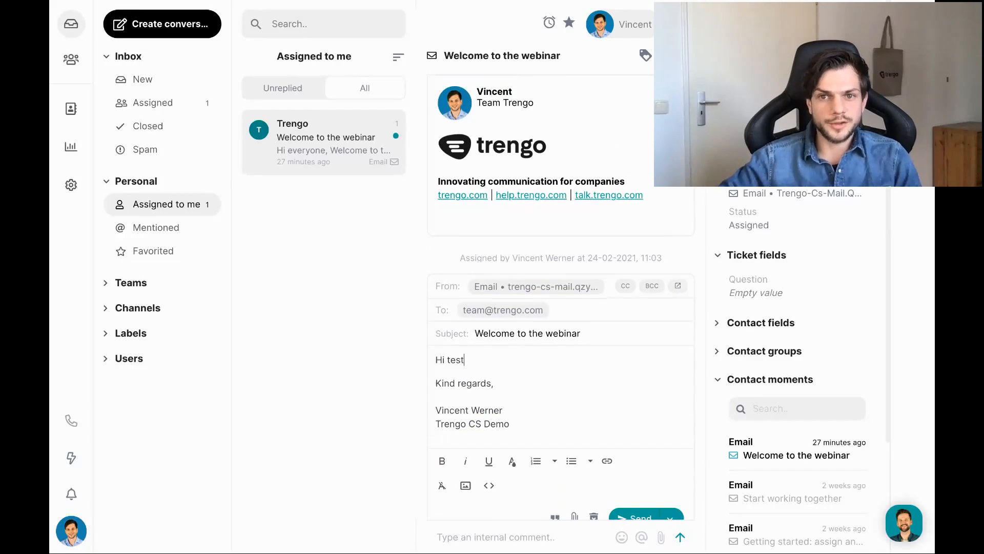
{"action": "left_click", "coordinate": [912, 23]}
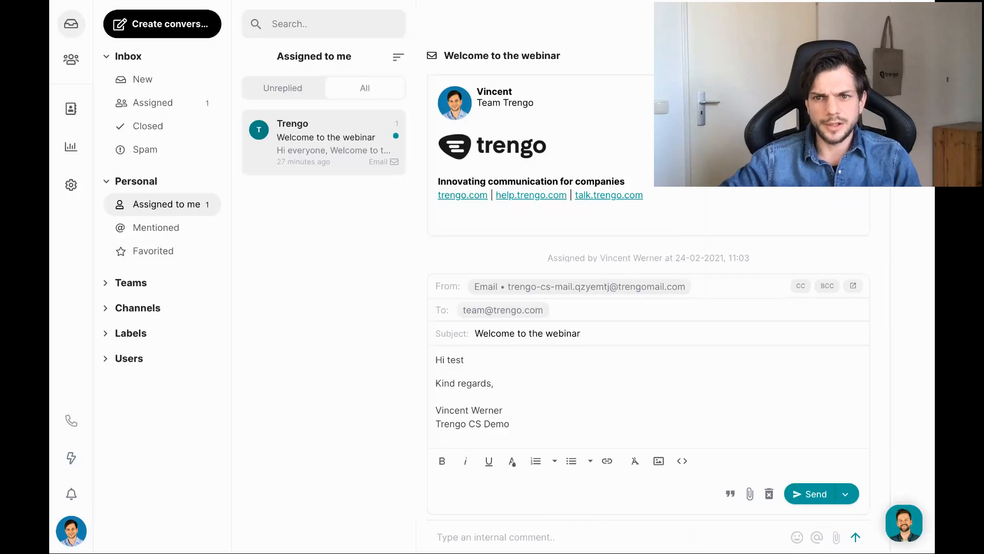
{"action": "left_click", "coordinate": [912, 24]}
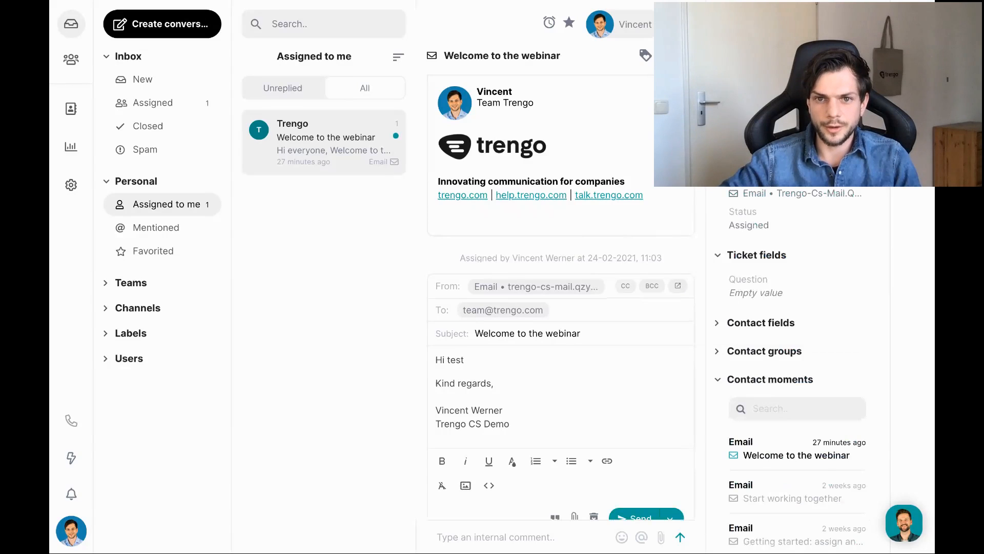
{"action": "left_click", "coordinate": [913, 23]}
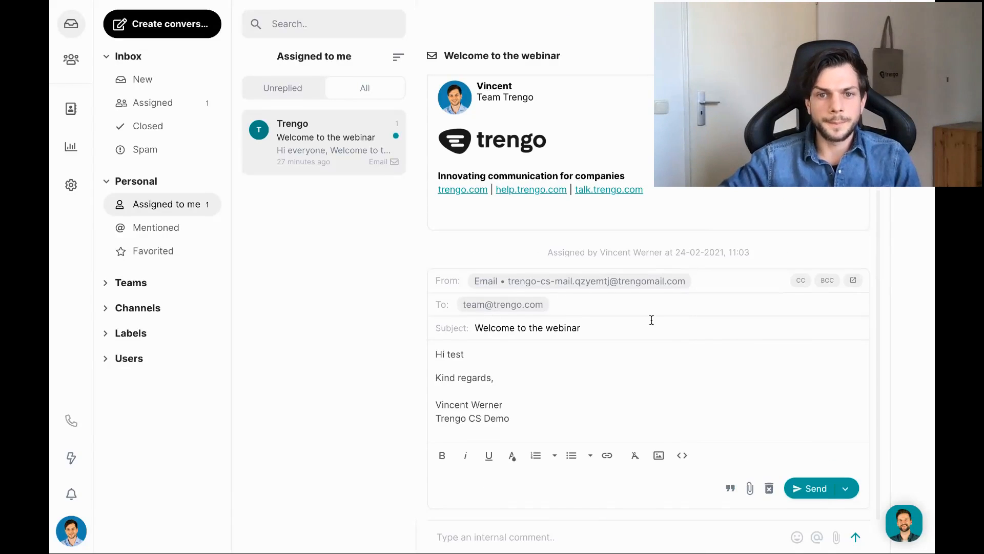
Send the 'Hi test' reply and check it appears in the thread.
{"action": "scroll", "coordinate": [651, 321], "scroll_direction": "up", "scroll_amount": 1}
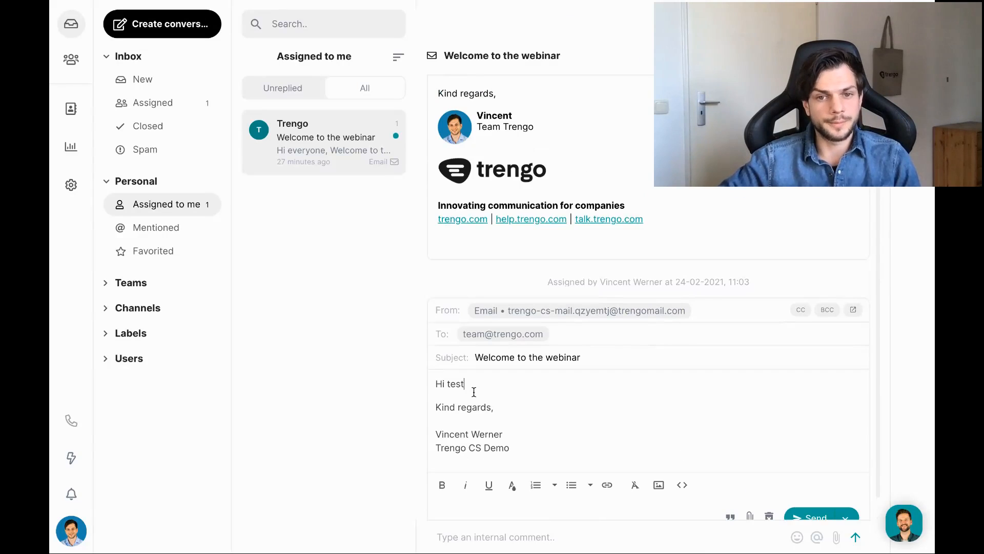
{"action": "scroll", "coordinate": [490, 384], "scroll_direction": "down", "scroll_amount": 1}
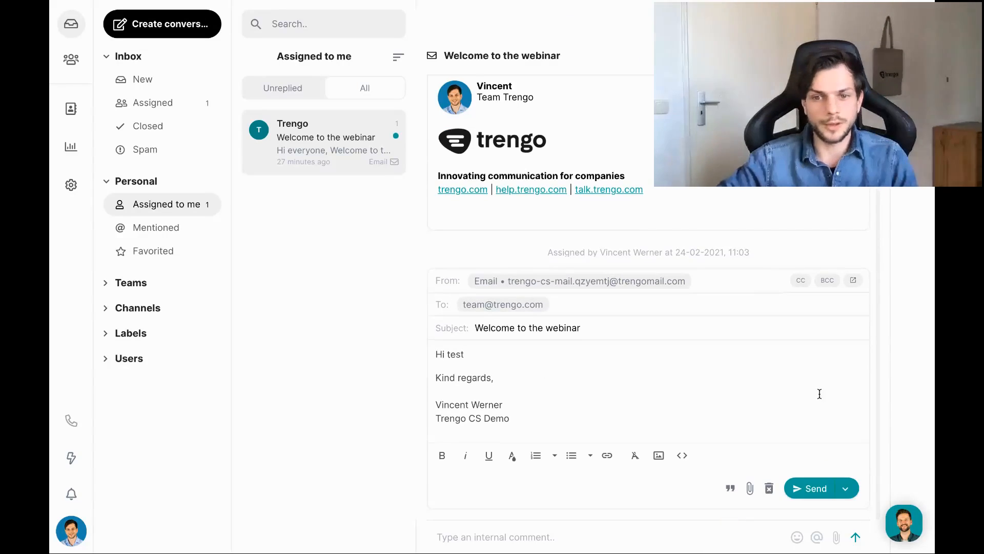
{"action": "left_click", "coordinate": [811, 488]}
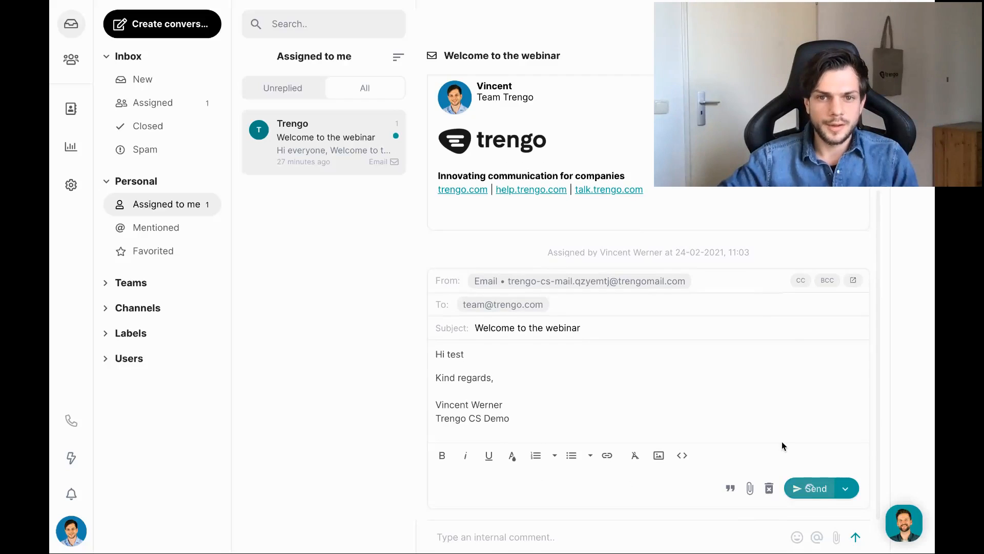
{"action": "scroll", "coordinate": [564, 352], "scroll_direction": "up", "scroll_amount": 5}
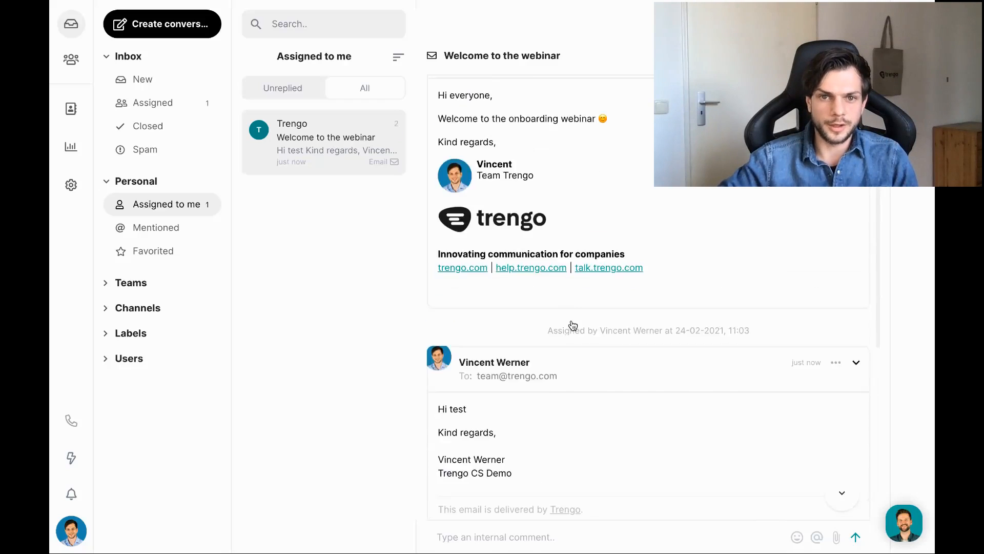
{"action": "scroll", "coordinate": [587, 315], "scroll_direction": "down", "scroll_amount": 5}
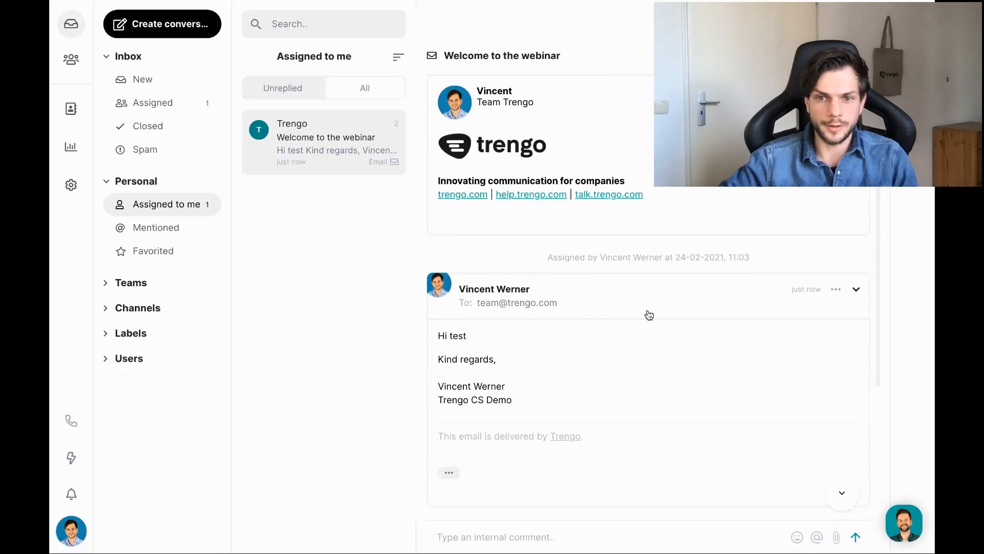
{"action": "scroll", "coordinate": [586, 315], "scroll_direction": "down", "scroll_amount": 3}
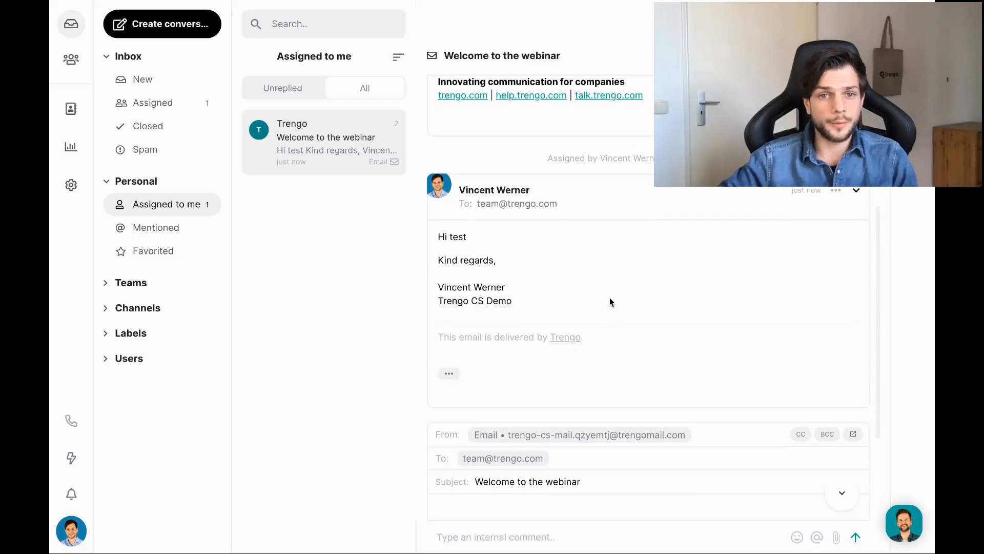
{"action": "mouse_move", "coordinate": [771, 1]}
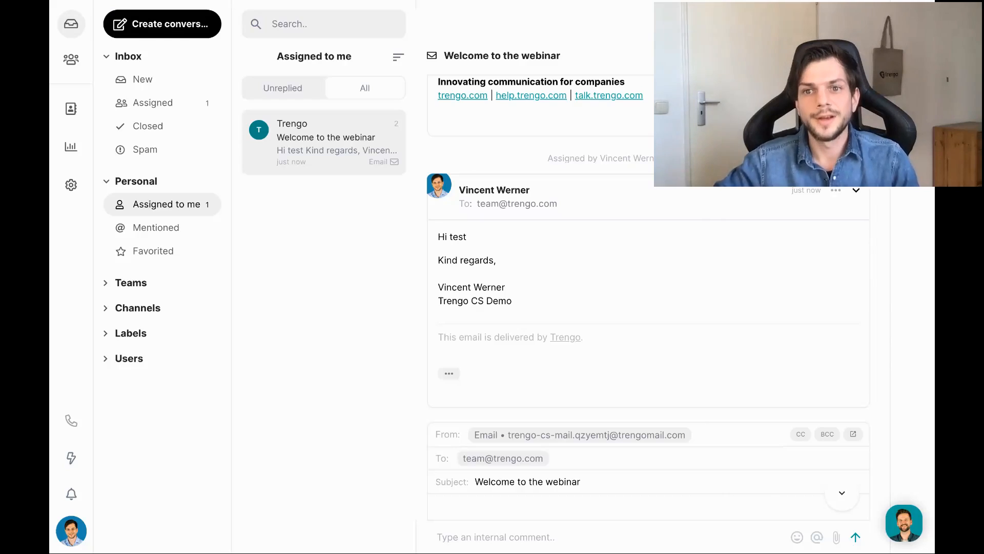
Close the webinar conversation, check the Closed and Assigned to me folders, then return to New.
{"action": "left_click", "coordinate": [841, 24]}
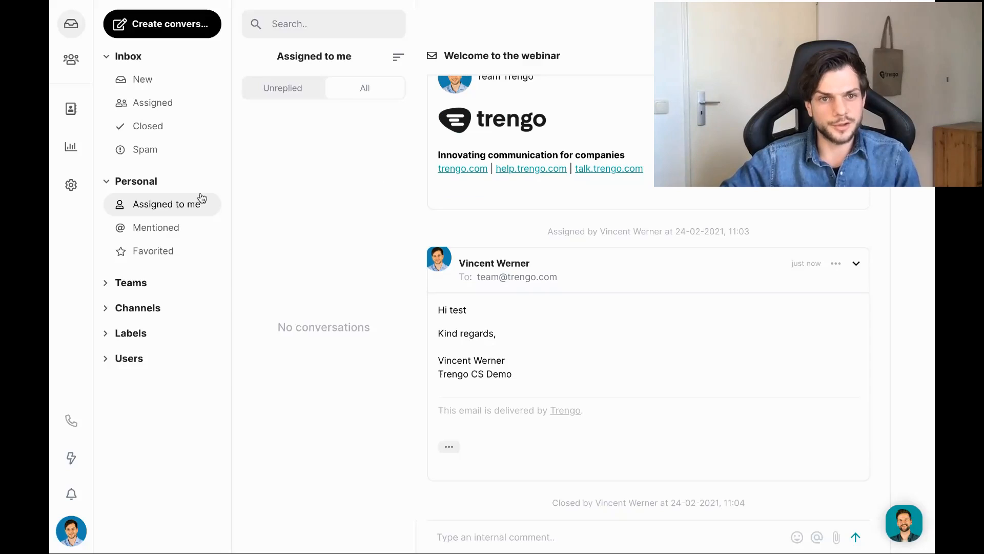
{"action": "left_click", "coordinate": [136, 129]}
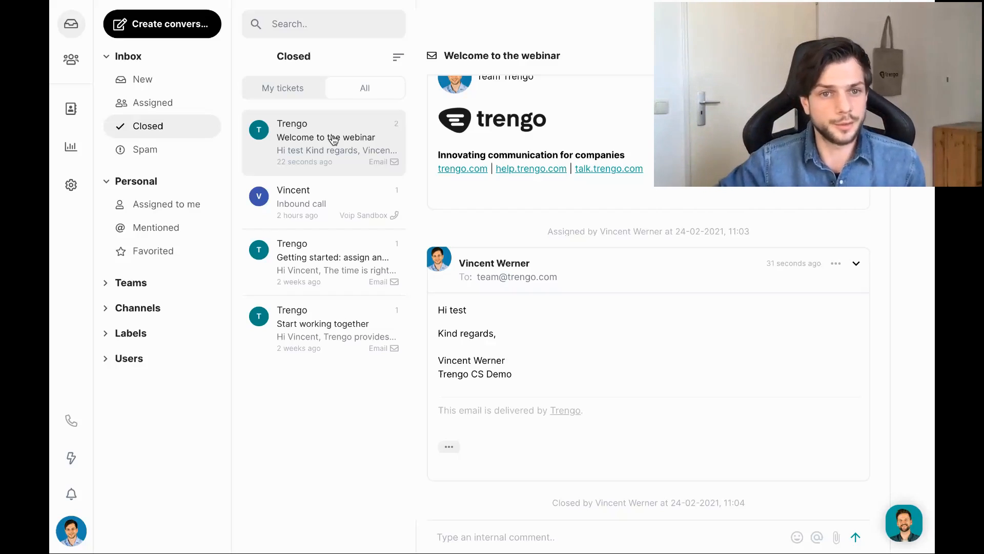
{"action": "left_click", "coordinate": [165, 82]}
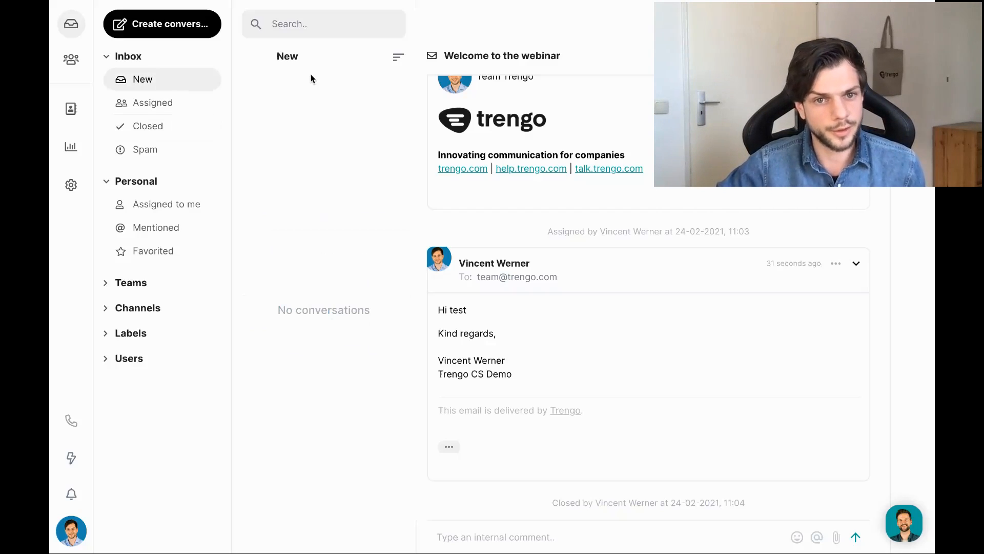
{"action": "left_click", "coordinate": [179, 206]}
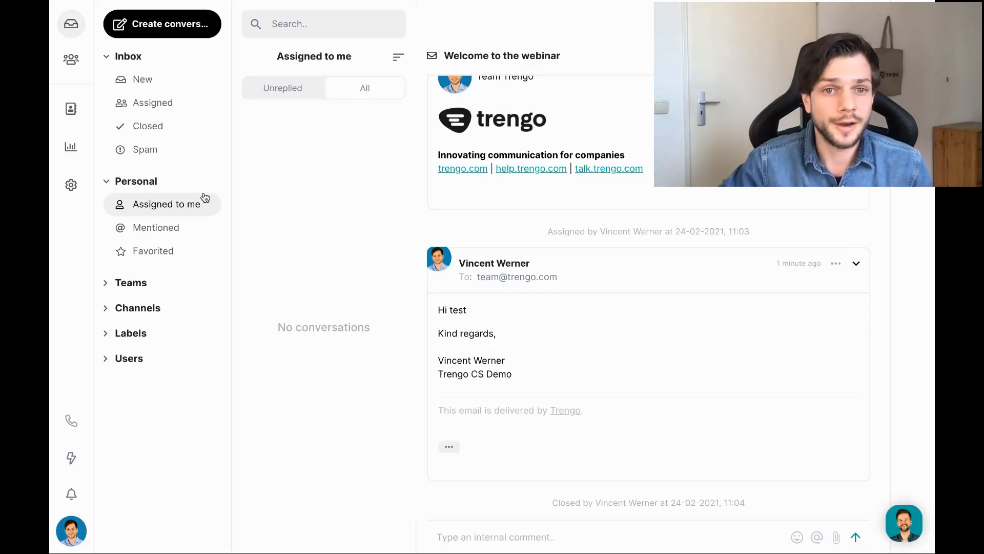
{"action": "left_click", "coordinate": [165, 84]}
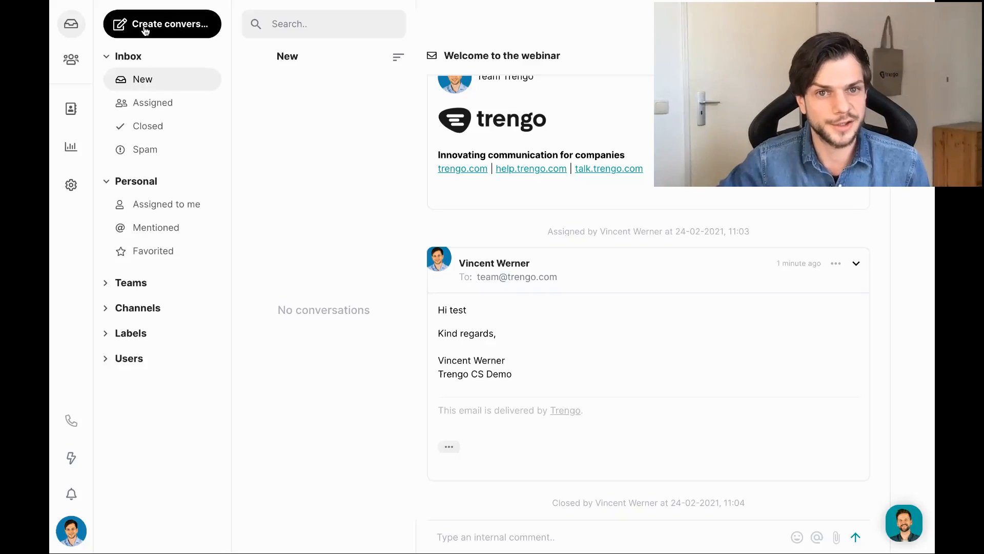
{"action": "left_click", "coordinate": [180, 28]}
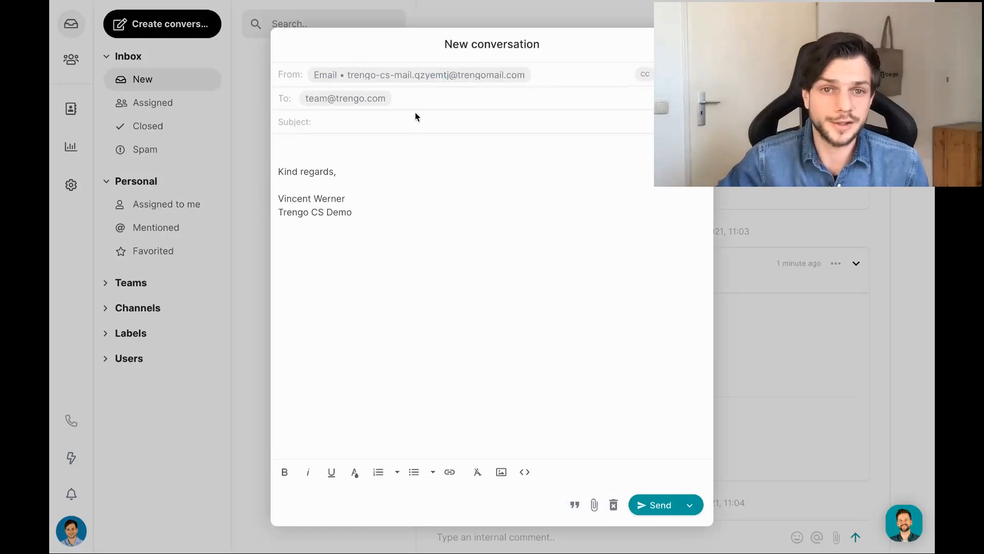
{"action": "left_click", "coordinate": [456, 76]}
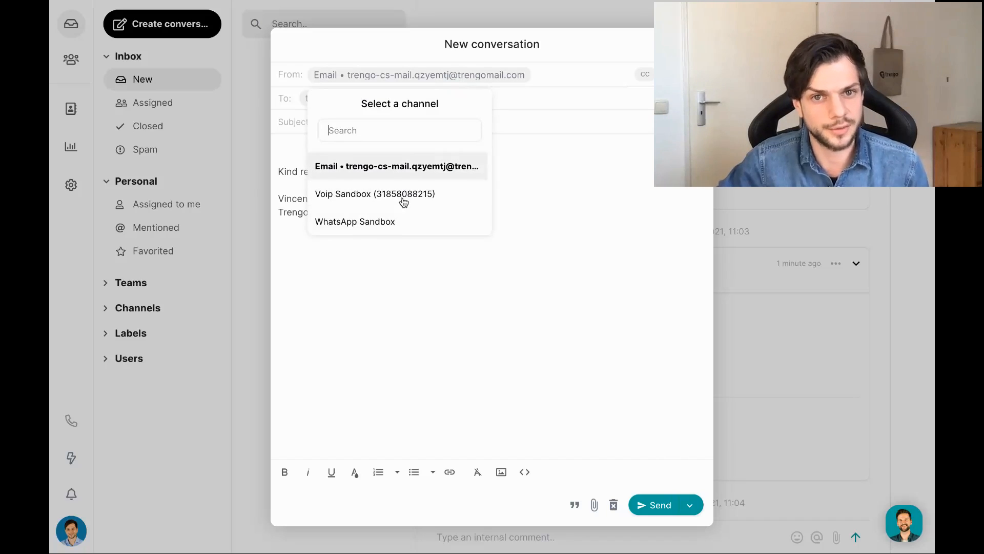
{"action": "left_click", "coordinate": [479, 76]}
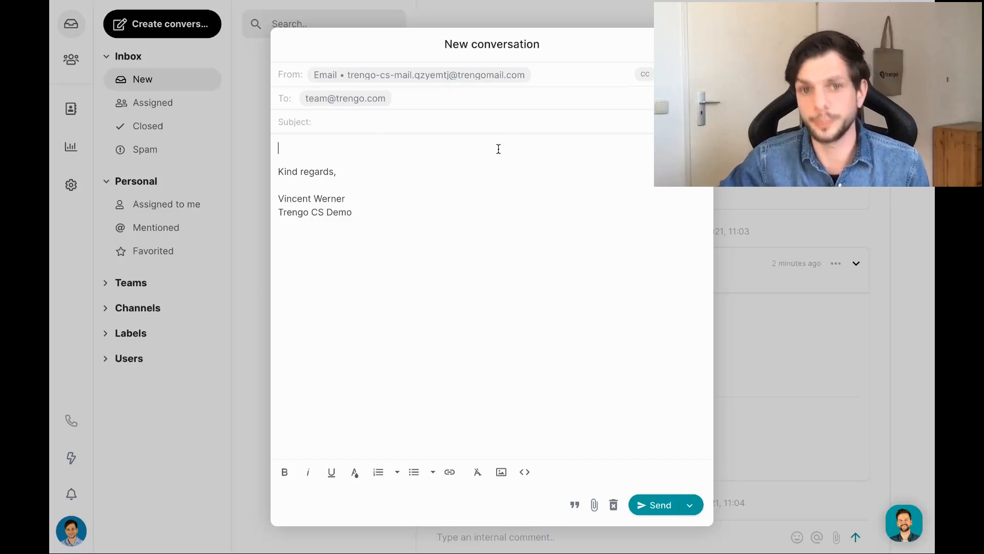
{"action": "left_click", "coordinate": [189, 187]}
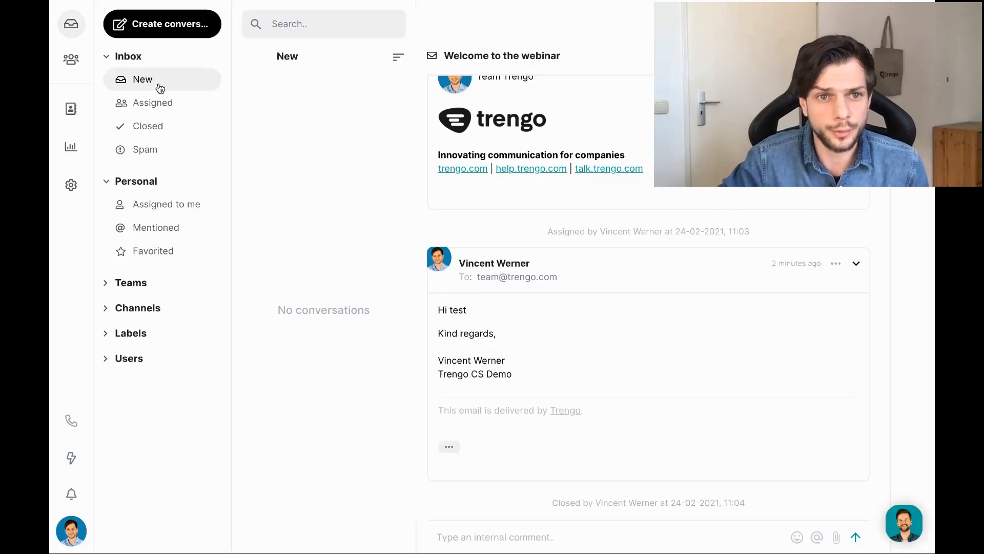
Cycle through the Assigned, Closed and New folders, then expand the Teams, Channels and Labels groups.
{"action": "left_click", "coordinate": [157, 103]}
{"action": "left_click", "coordinate": [165, 126]}
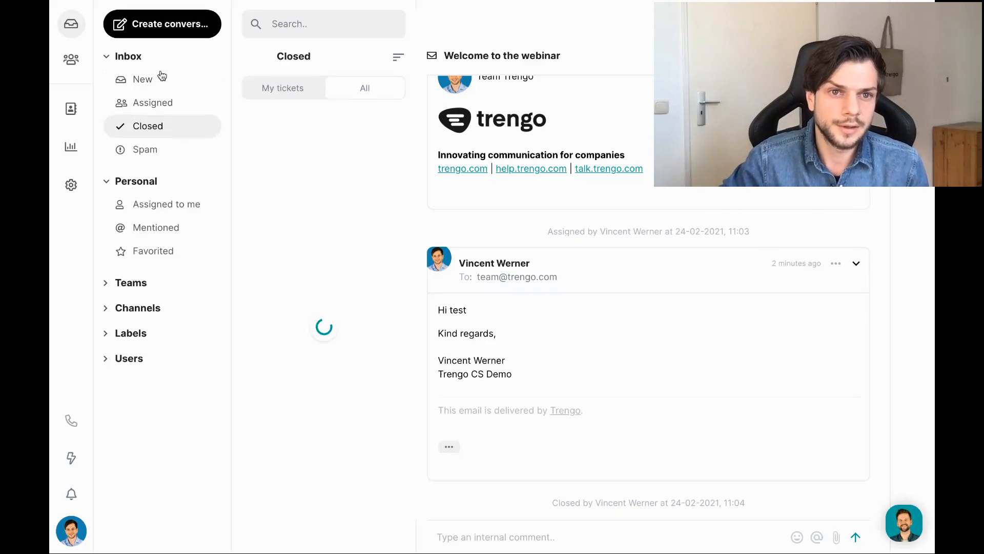
{"action": "left_click", "coordinate": [160, 78]}
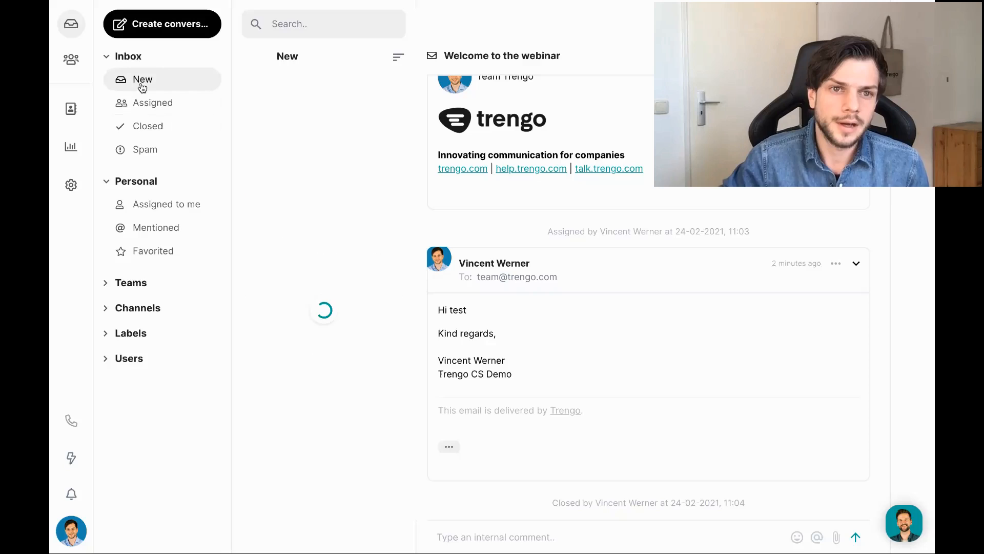
{"action": "left_click", "coordinate": [142, 285]}
{"action": "left_click", "coordinate": [139, 348]}
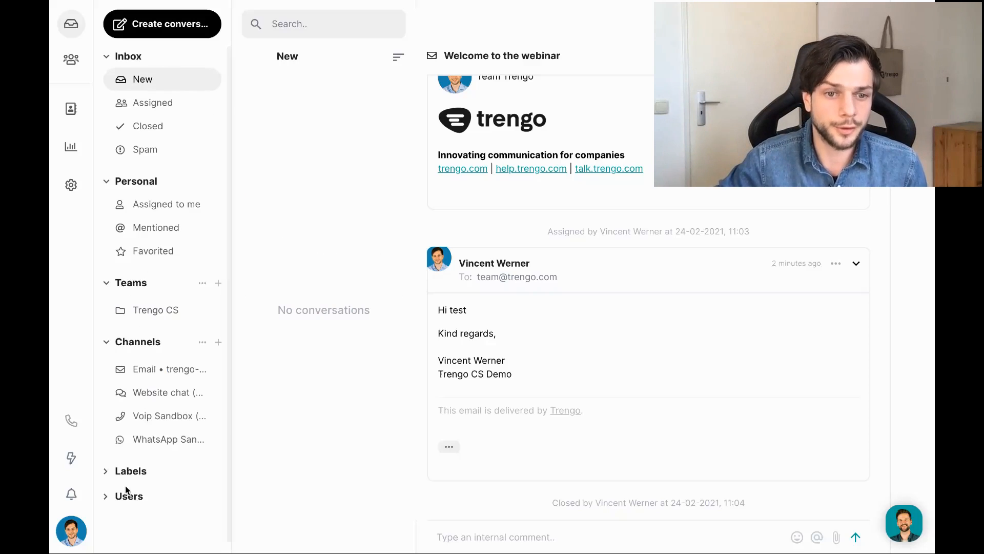
{"action": "left_click", "coordinate": [129, 472]}
{"action": "scroll", "coordinate": [138, 388], "scroll_direction": "down", "scroll_amount": 2}
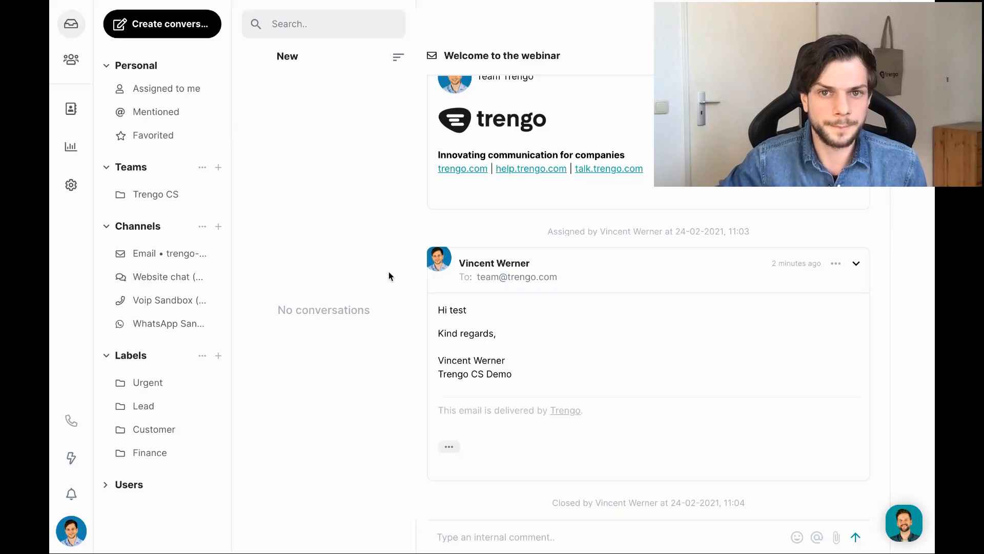
{"action": "scroll", "coordinate": [649, 287], "scroll_direction": "up", "scroll_amount": 2}
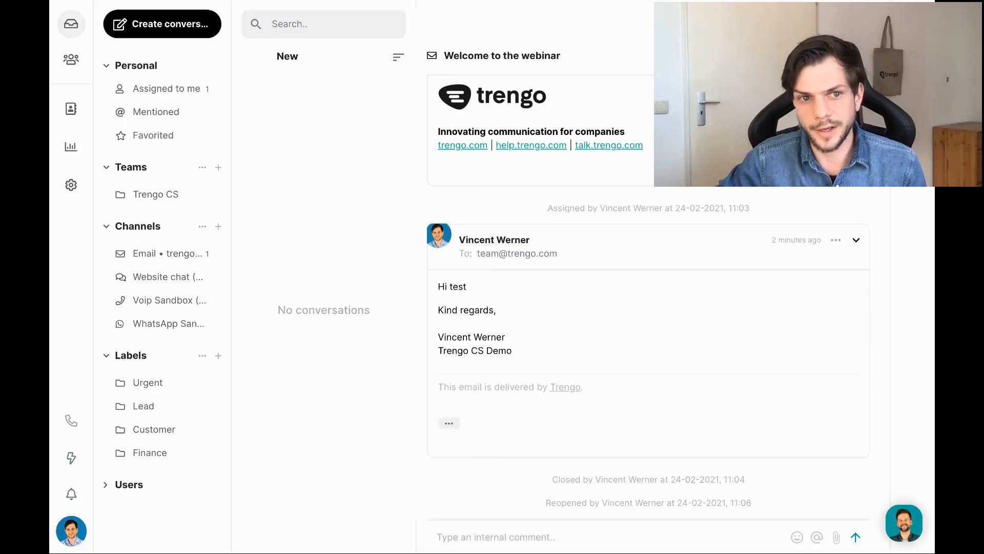
{"action": "scroll", "coordinate": [170, 305], "scroll_direction": "up", "scroll_amount": 2}
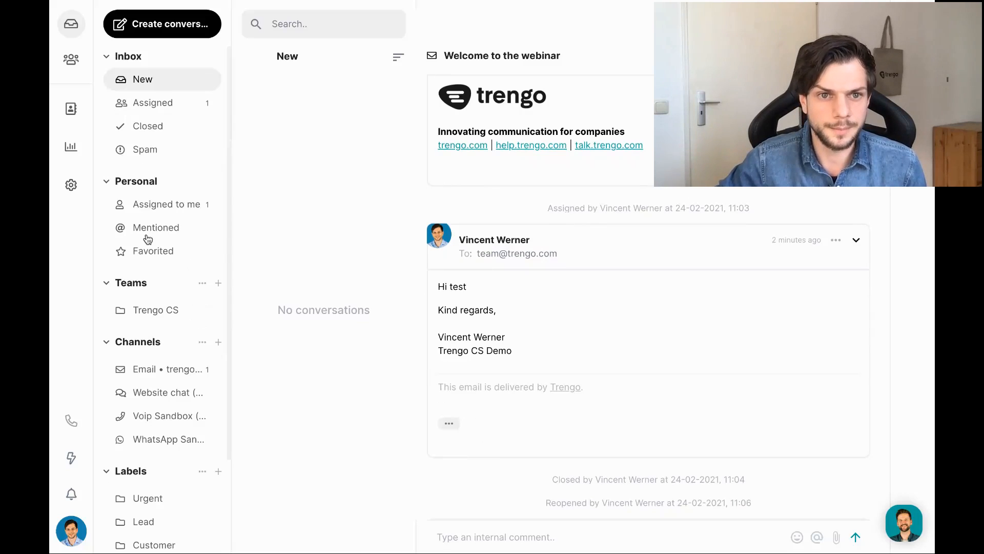
Browse the Email channel's New and Assigned filters, ending on Personal > Assigned to me.
{"action": "left_click", "coordinate": [178, 105]}
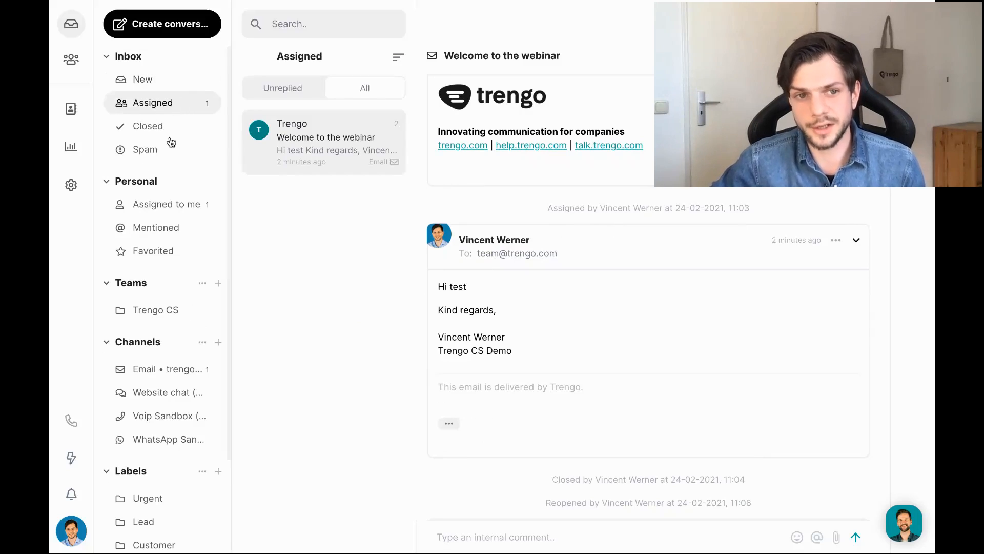
{"action": "scroll", "coordinate": [173, 156], "scroll_direction": "down", "scroll_amount": 1}
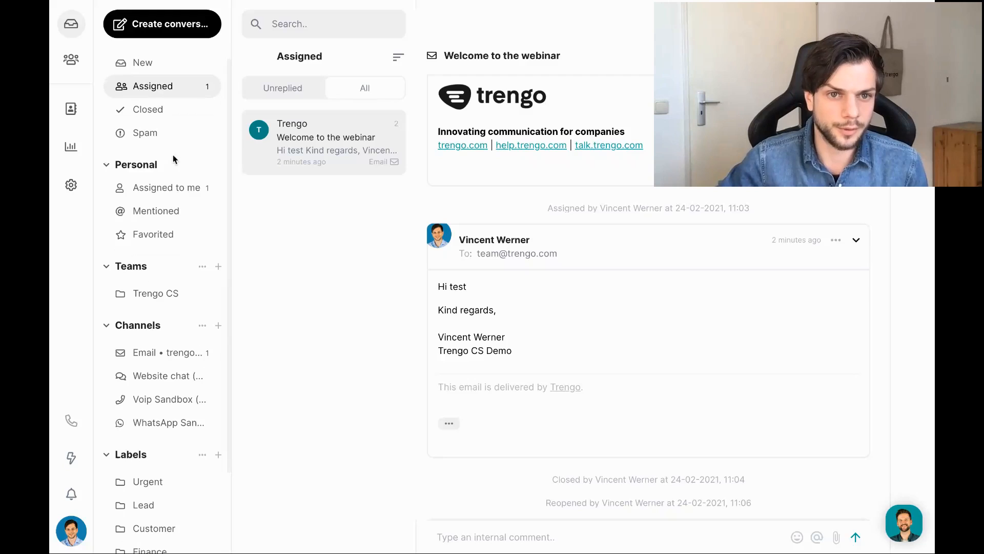
{"action": "left_click", "coordinate": [164, 191]}
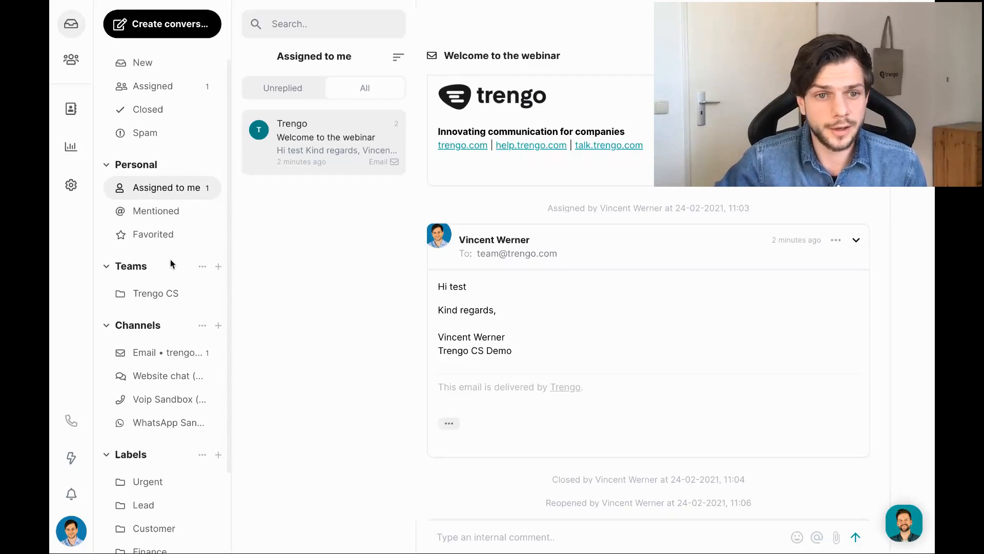
{"action": "scroll", "coordinate": [170, 328], "scroll_direction": "down", "scroll_amount": 1}
{"action": "left_click", "coordinate": [170, 334]}
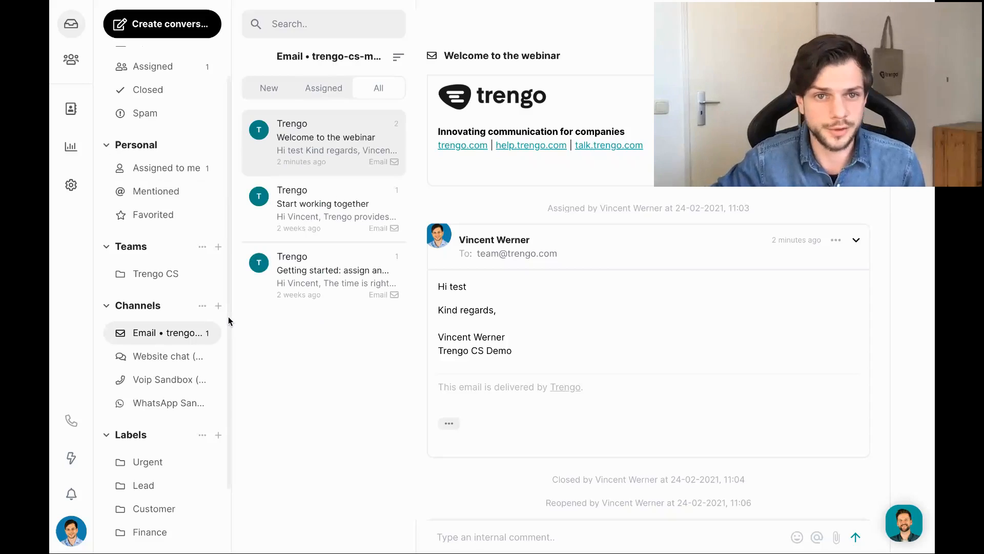
{"action": "left_click", "coordinate": [269, 89]}
{"action": "scroll", "coordinate": [149, 287], "scroll_direction": "up", "scroll_amount": 2}
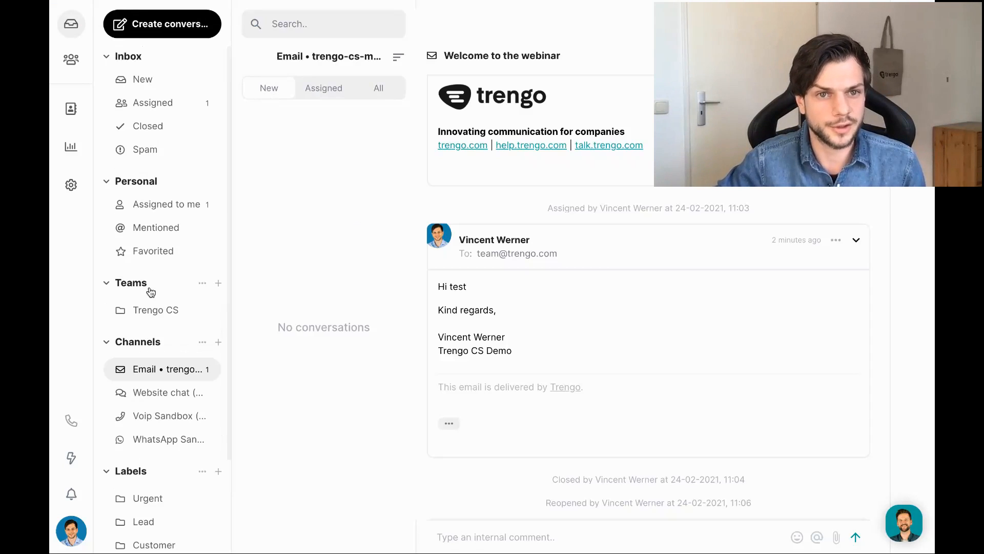
{"action": "left_click", "coordinate": [325, 90]}
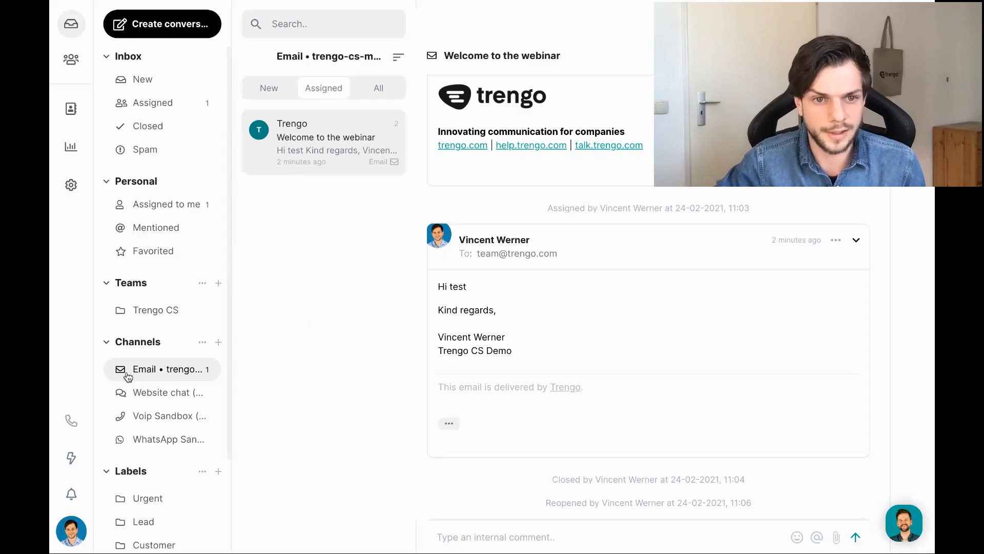
{"action": "scroll", "coordinate": [182, 372], "scroll_direction": "down", "scroll_amount": 3}
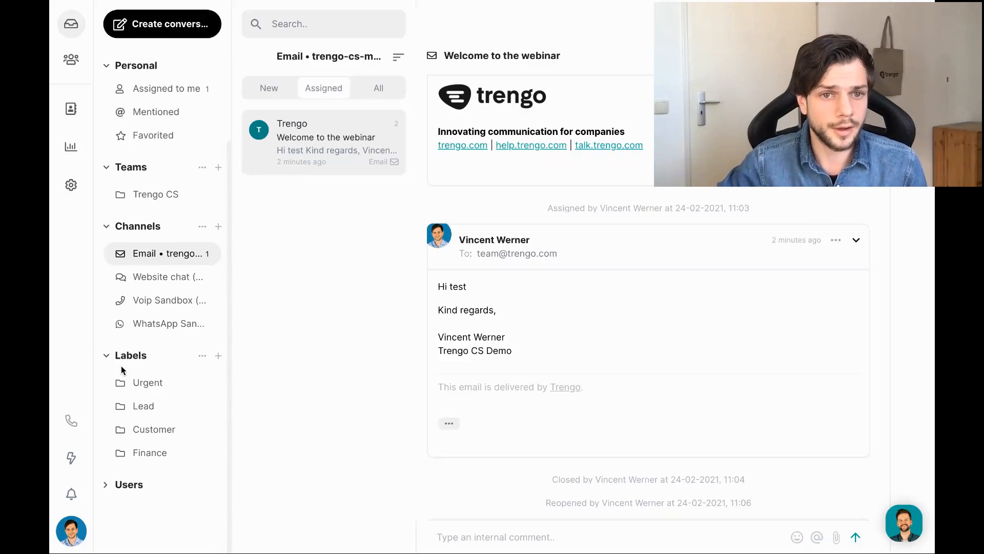
{"action": "scroll", "coordinate": [121, 365], "scroll_direction": "up", "scroll_amount": 3}
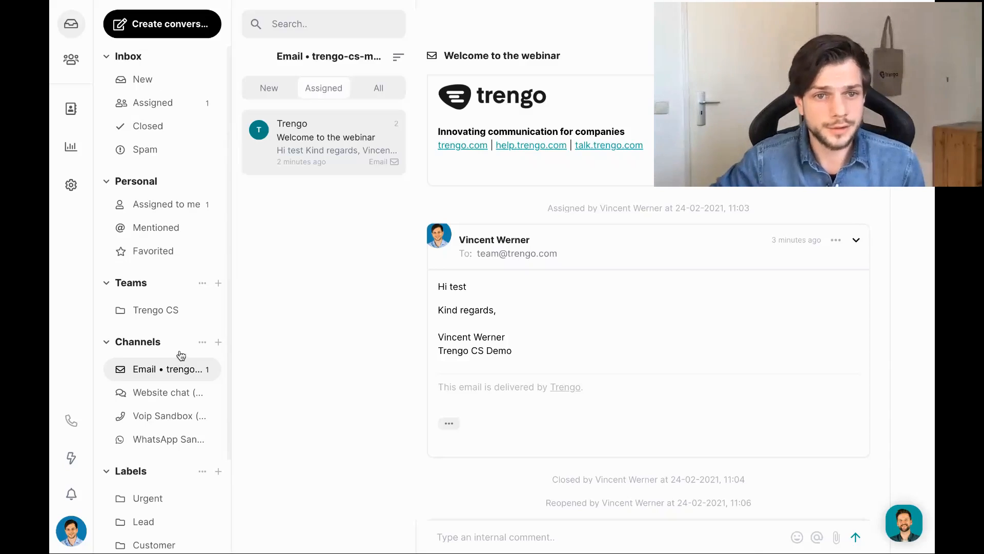
{"action": "left_click", "coordinate": [170, 203]}
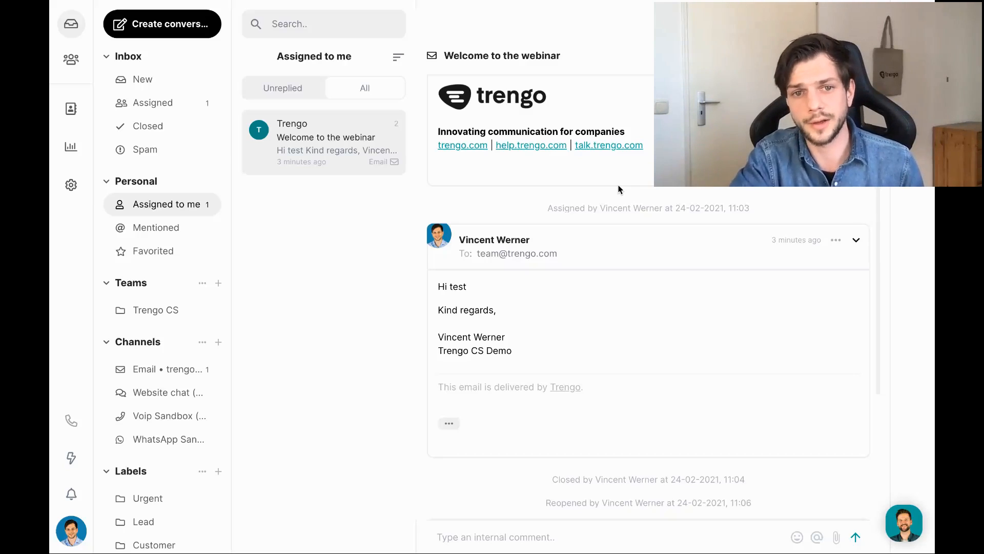
Post an internal comment 'Test' on the webinar conversation.
{"action": "left_click", "coordinate": [496, 528]}
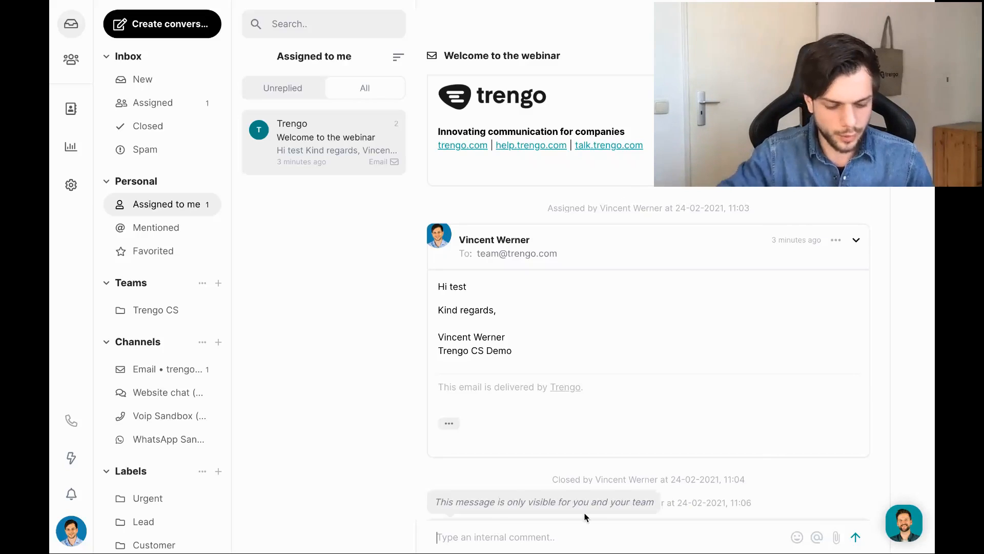
{"action": "type", "text": "Te"}
{"action": "key", "text": "Return"}
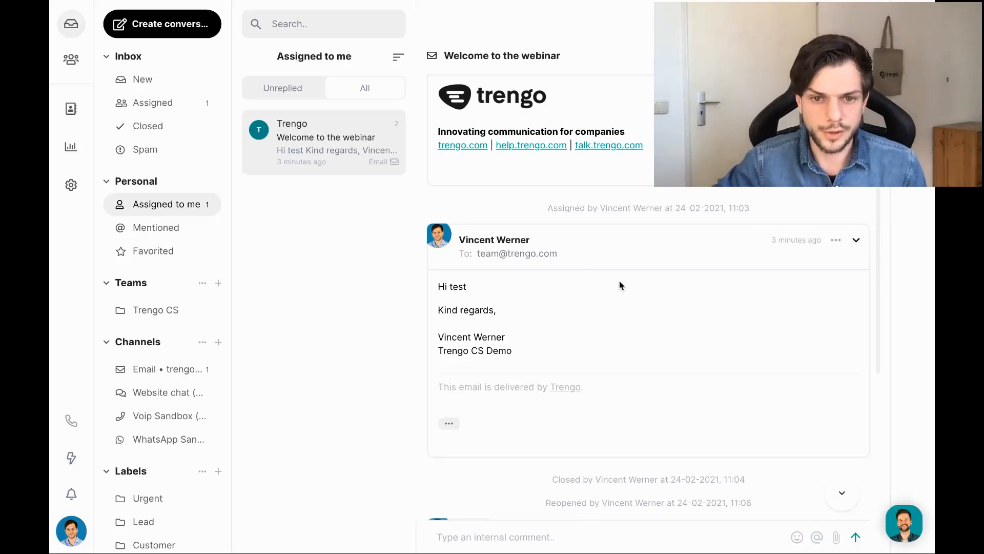
Post an internal comment mentioning a teammate: 'Hi can you help me with this?'.
{"action": "scroll", "coordinate": [472, 447], "scroll_direction": "down", "scroll_amount": 2}
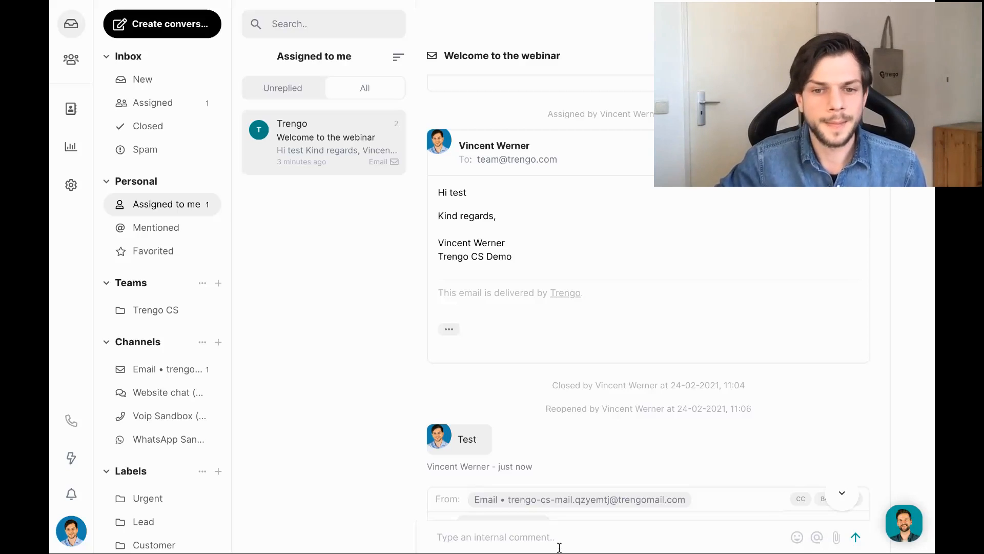
{"action": "type", "text": "@"}
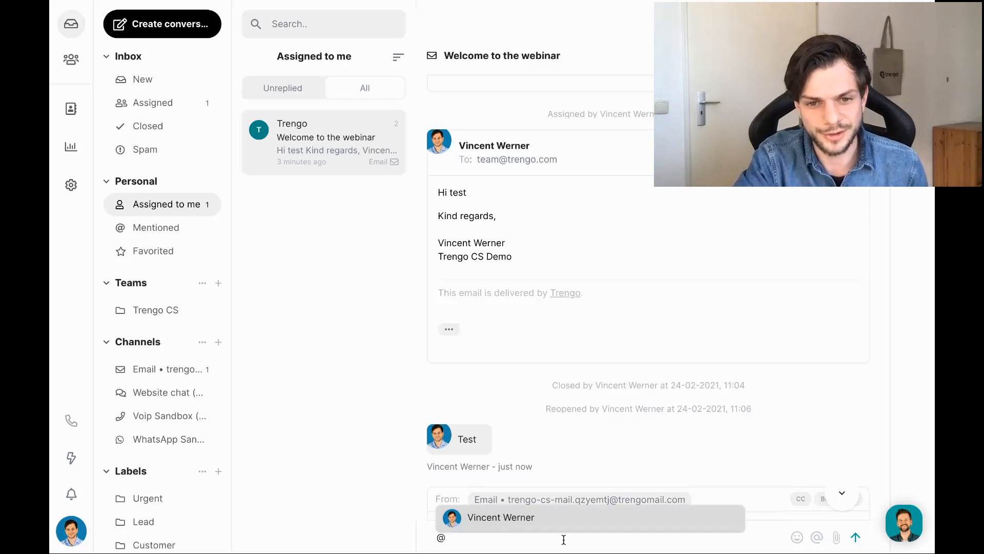
{"action": "key", "text": "Return"}
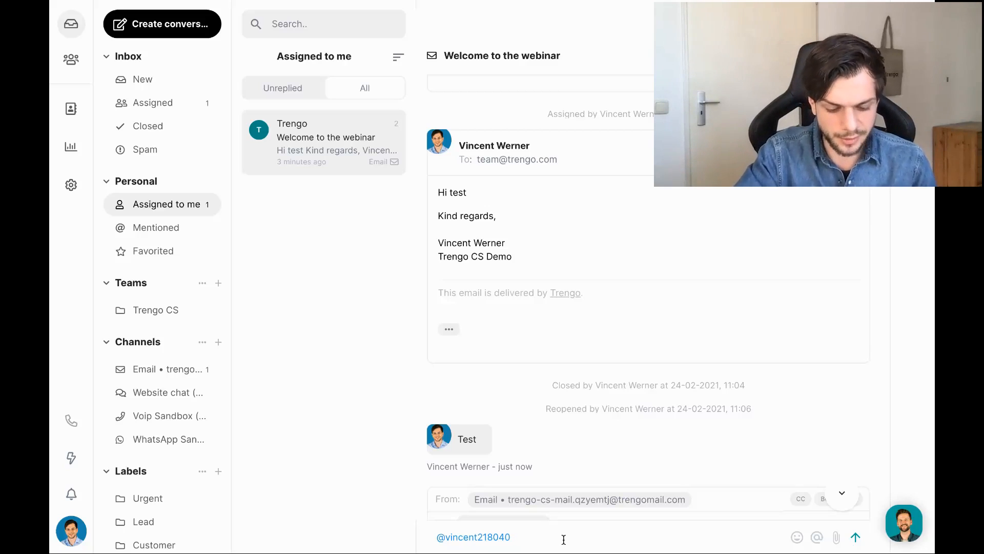
{"action": "type", "text": "Hi can you"}
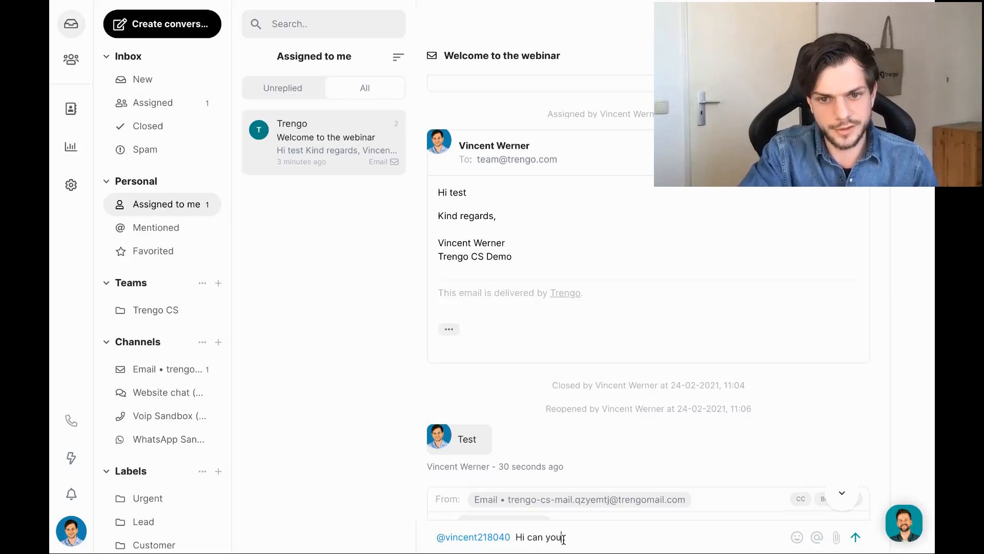
{"action": "type", "text": " help me wit"}
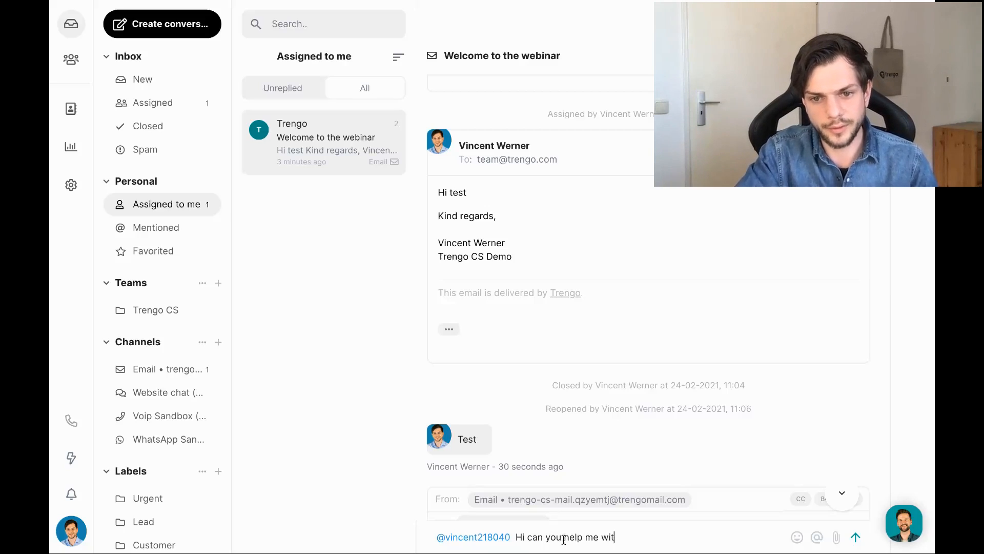
{"action": "type", "text": "h this?"}
{"action": "key", "text": "Return"}
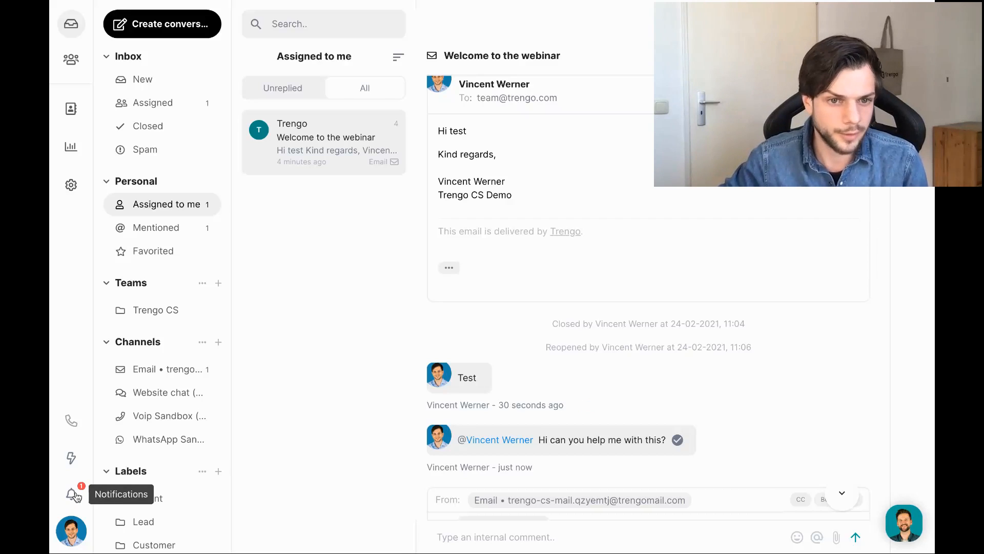
Open the 'mentioned you' notification from the bell to mark it read.
{"action": "left_click", "coordinate": [74, 494]}
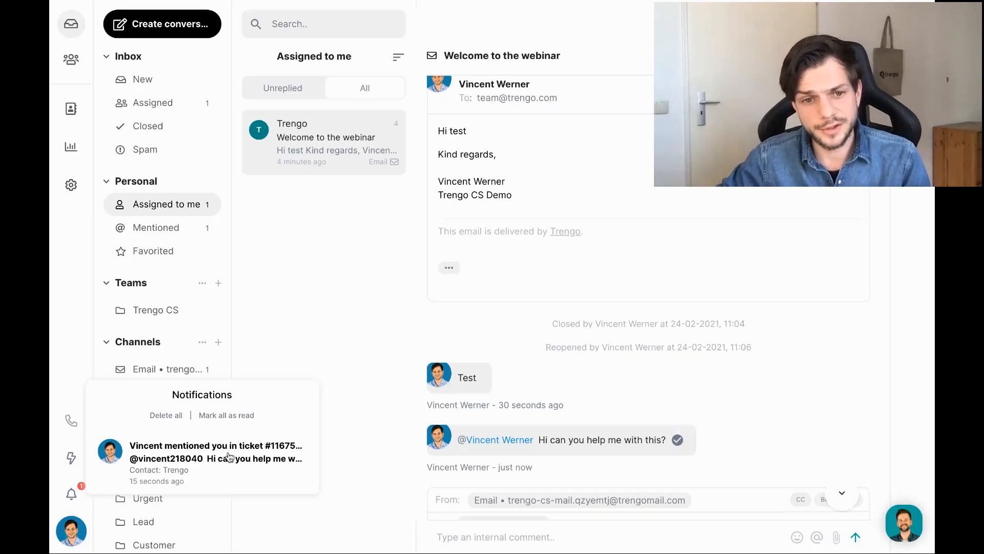
{"action": "left_click", "coordinate": [227, 452]}
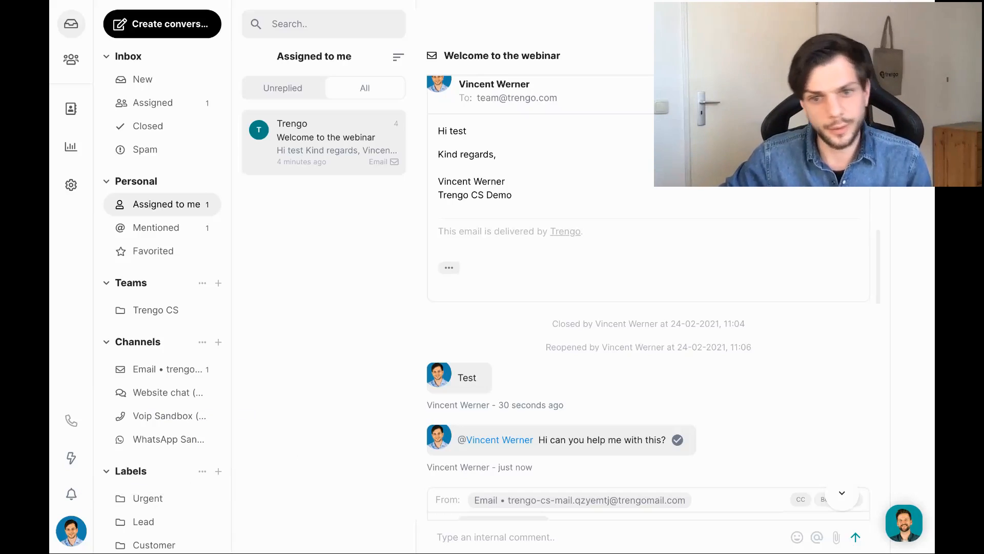
{"action": "mouse_move", "coordinate": [580, 438]}
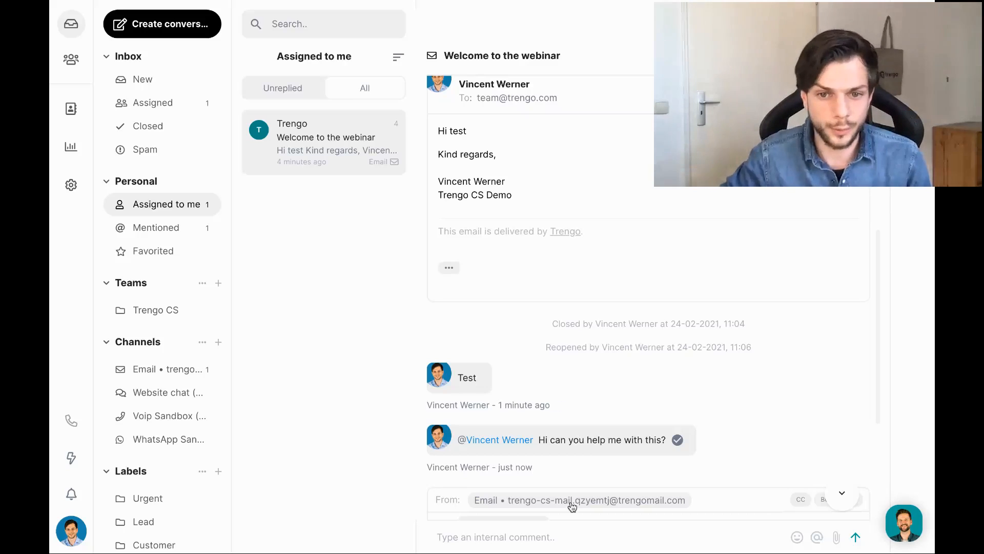
Start an internal comment with '@', then delete it again.
{"action": "left_click", "coordinate": [524, 542]}
{"action": "type", "text": "@"}
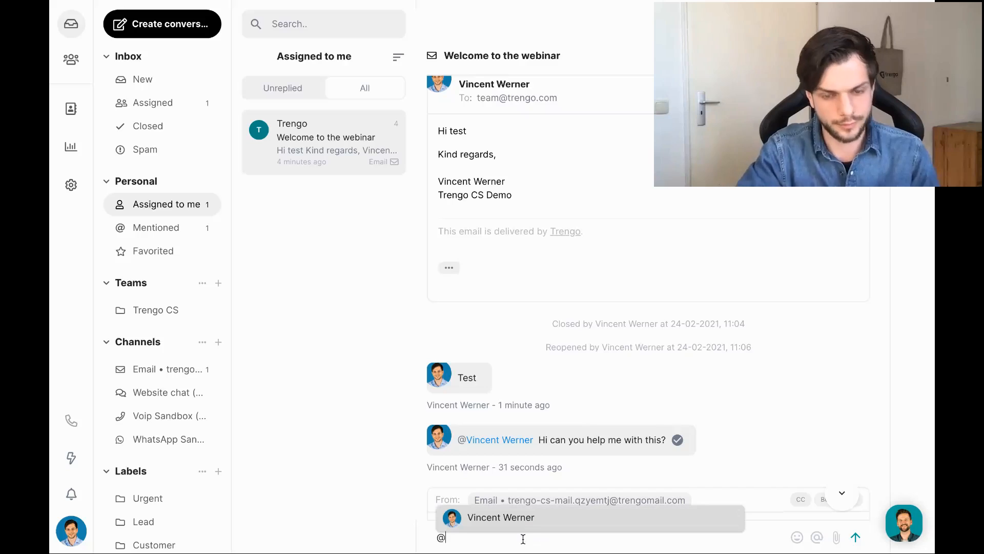
{"action": "key", "text": "BackSpace"}
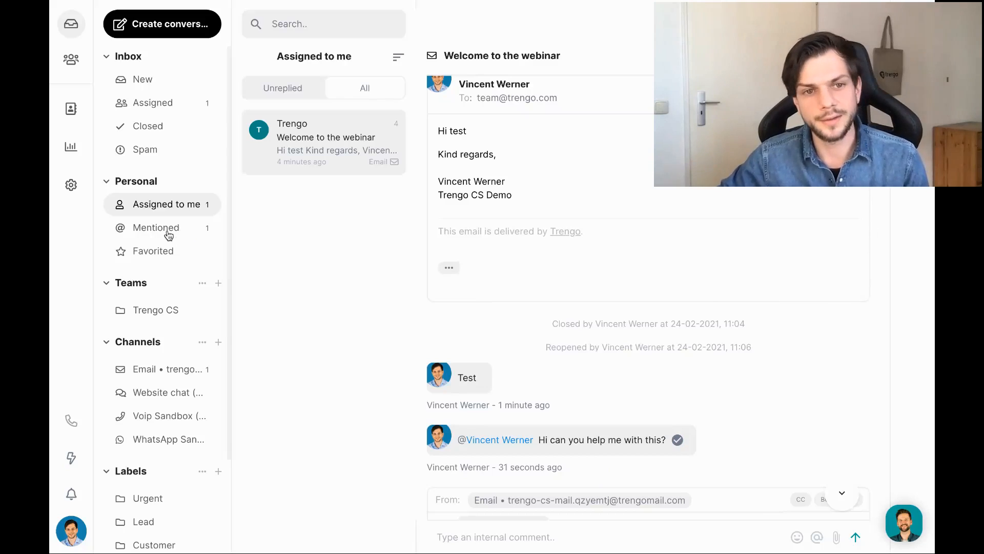
Open the Mentioned folder and look through its Todo, Done and All tabs.
{"action": "left_click", "coordinate": [141, 234]}
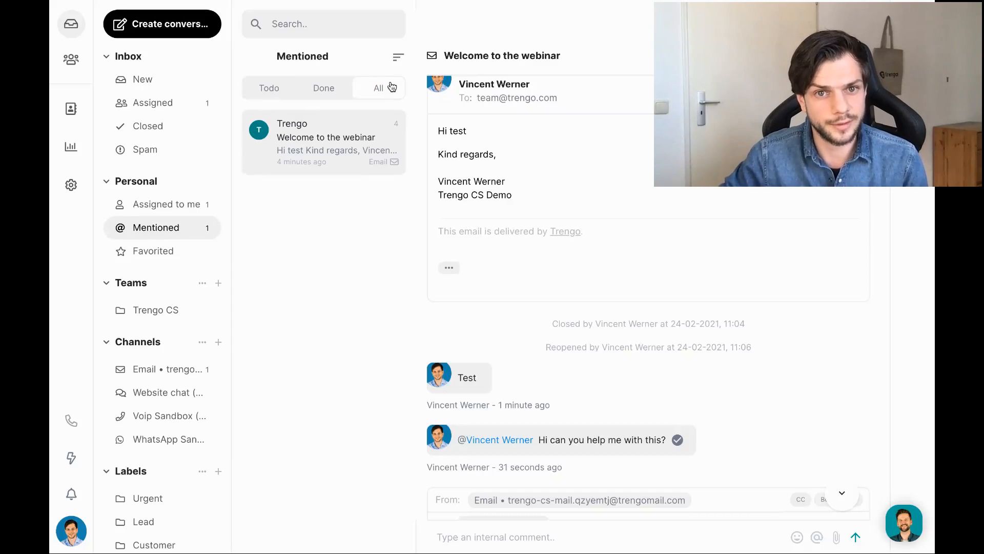
{"action": "left_click", "coordinate": [264, 90]}
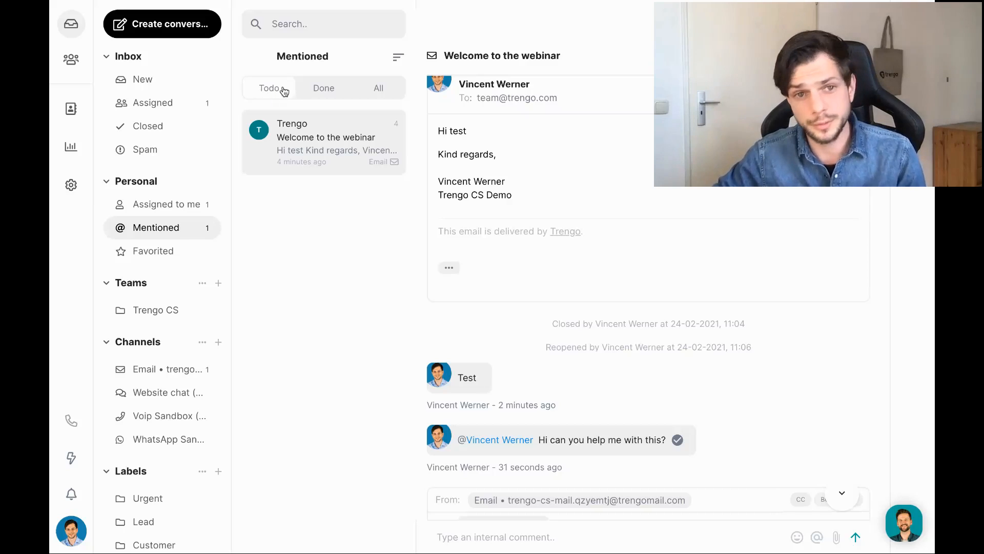
{"action": "left_click", "coordinate": [320, 91]}
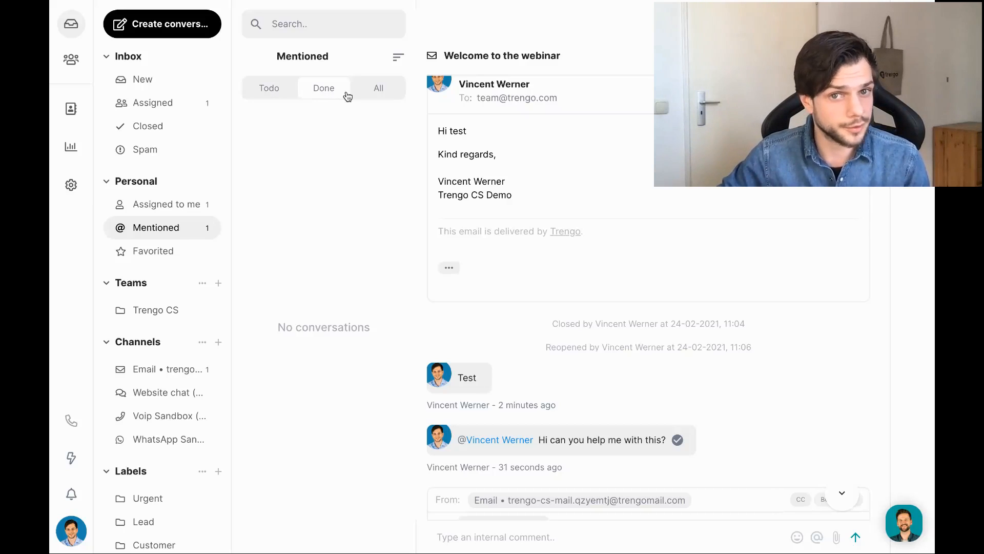
{"action": "left_click", "coordinate": [383, 89]}
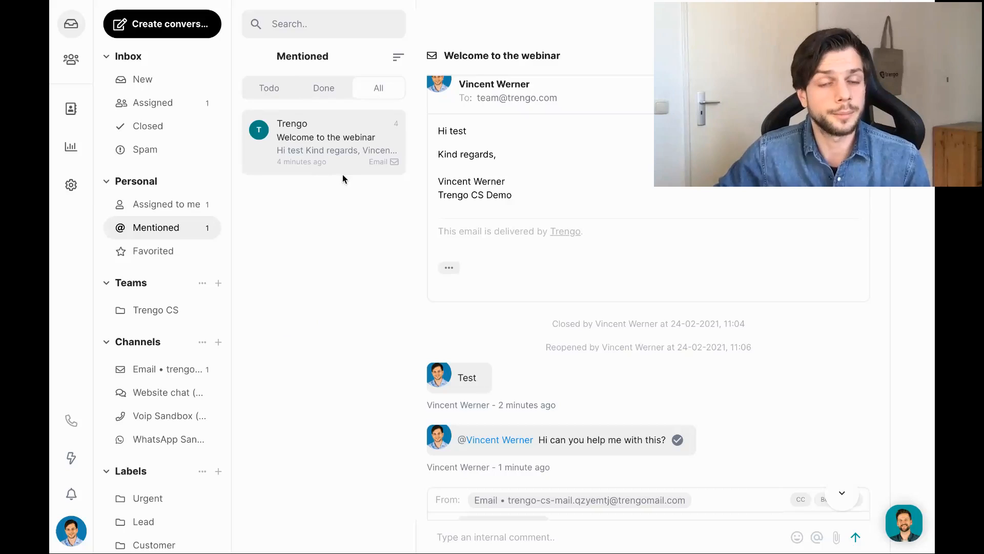
{"action": "left_click", "coordinate": [275, 91]}
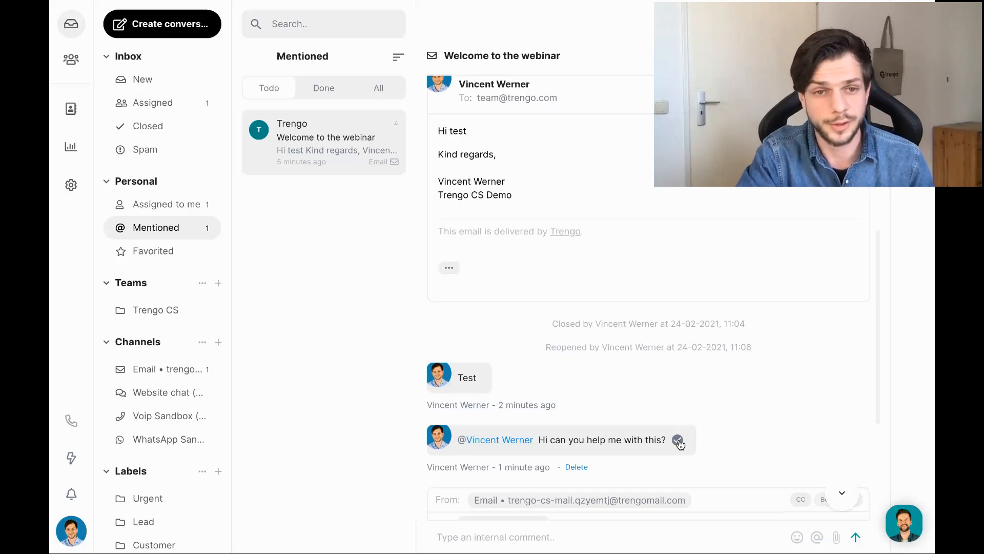
Mark the webinar mention as done and confirm it shows under Done.
{"action": "left_click", "coordinate": [678, 440]}
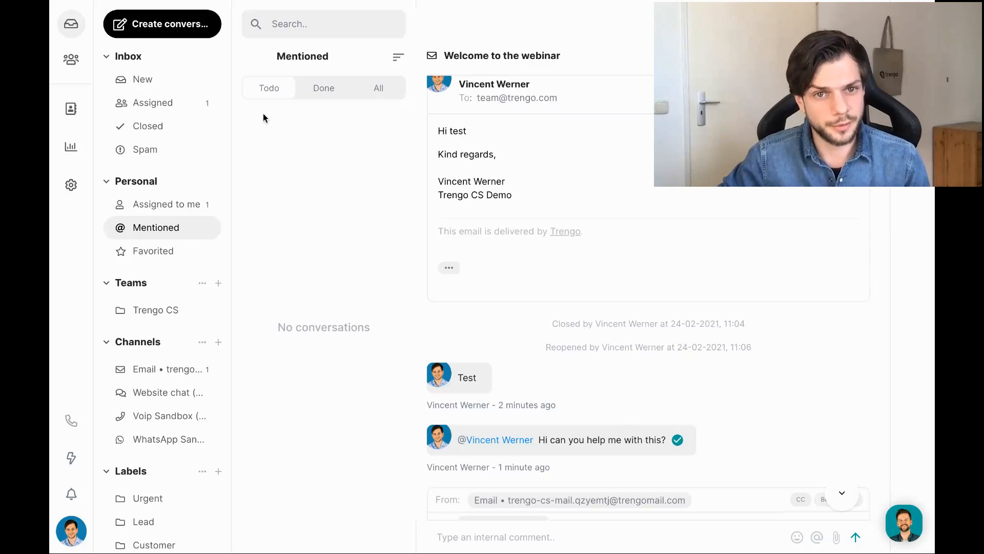
{"action": "left_click", "coordinate": [317, 90]}
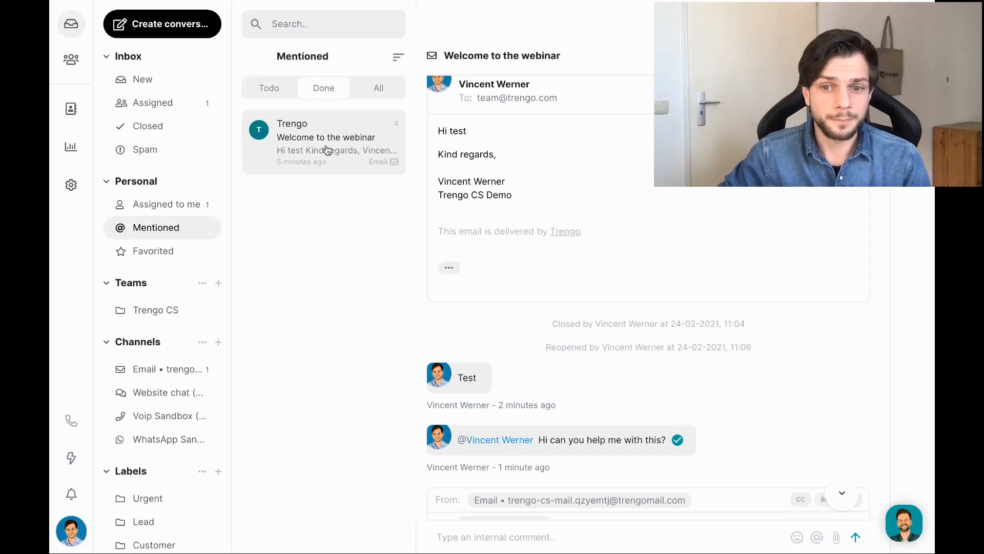
{"action": "left_click", "coordinate": [677, 441]}
{"action": "left_click", "coordinate": [677, 440]}
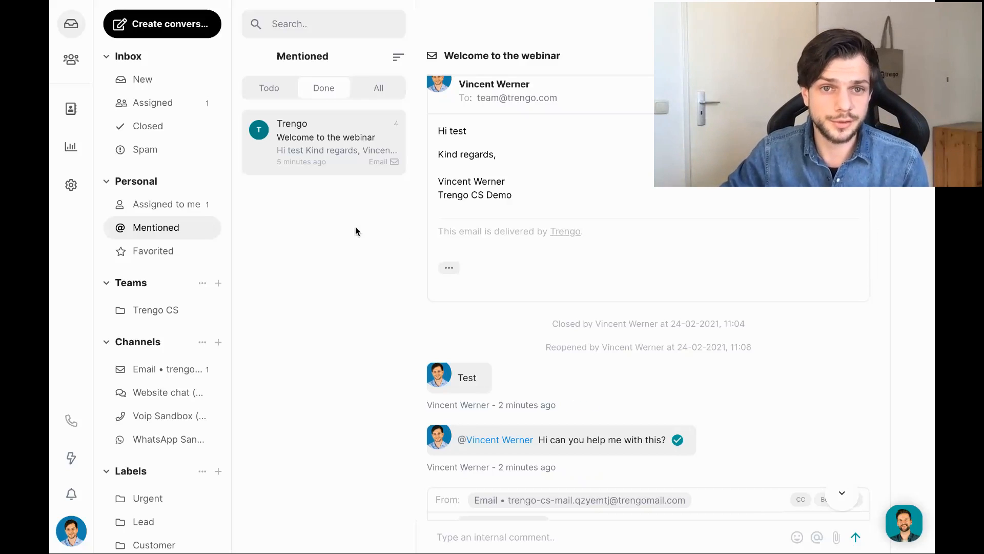
{"action": "left_click", "coordinate": [71, 62]}
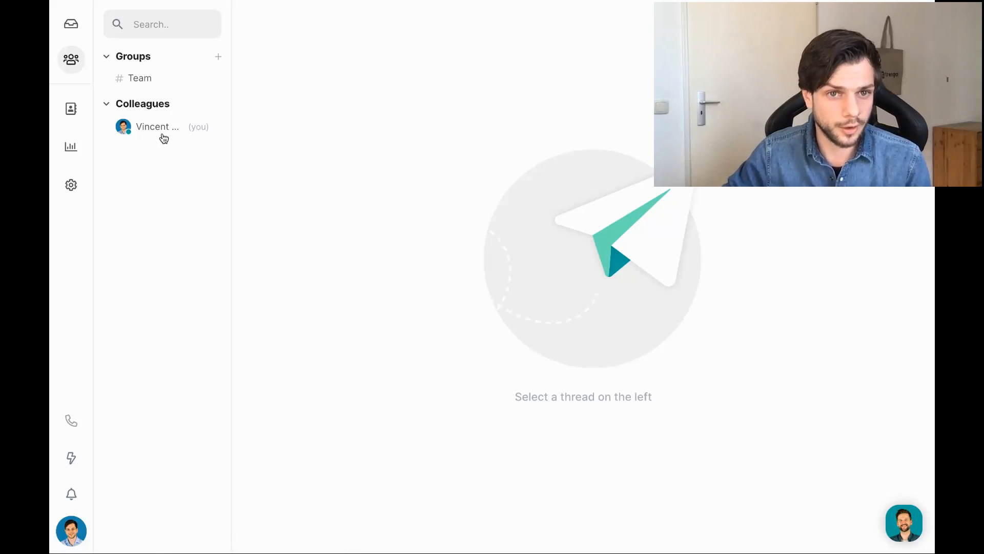
{"action": "left_click", "coordinate": [148, 136]}
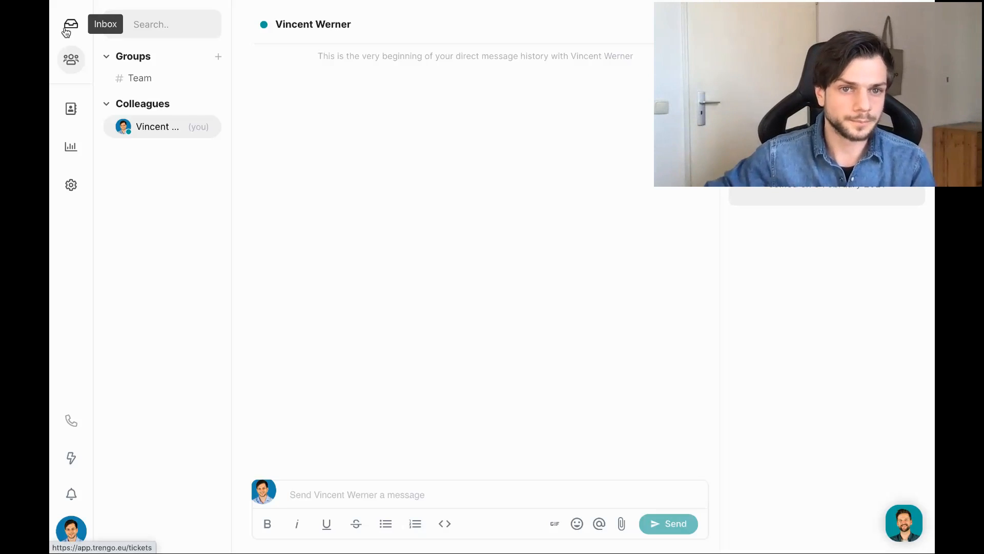
{"action": "left_click", "coordinate": [66, 32]}
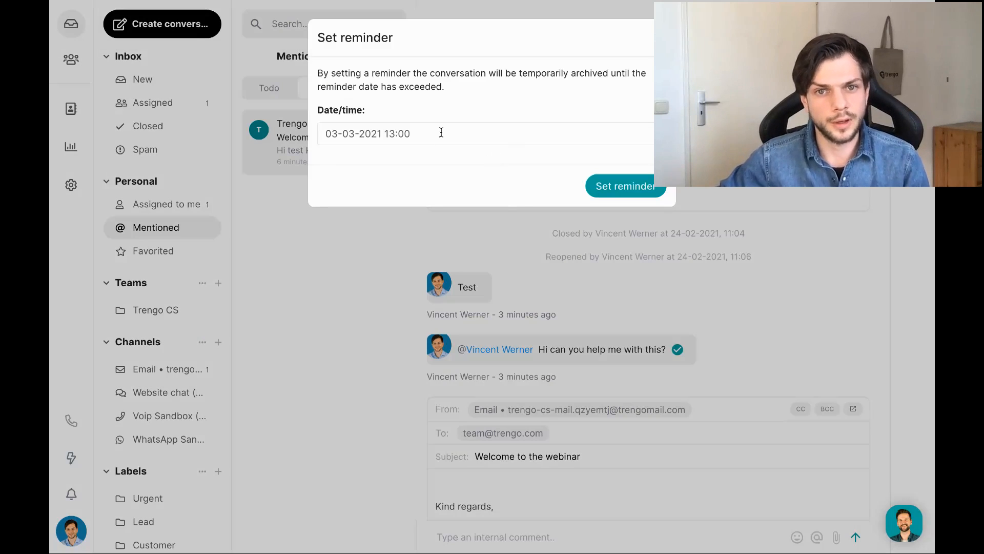
Pick 24 February 2021 and time 11:15 in the reminder picker, then confirm the reminder.
{"action": "left_click", "coordinate": [446, 127]}
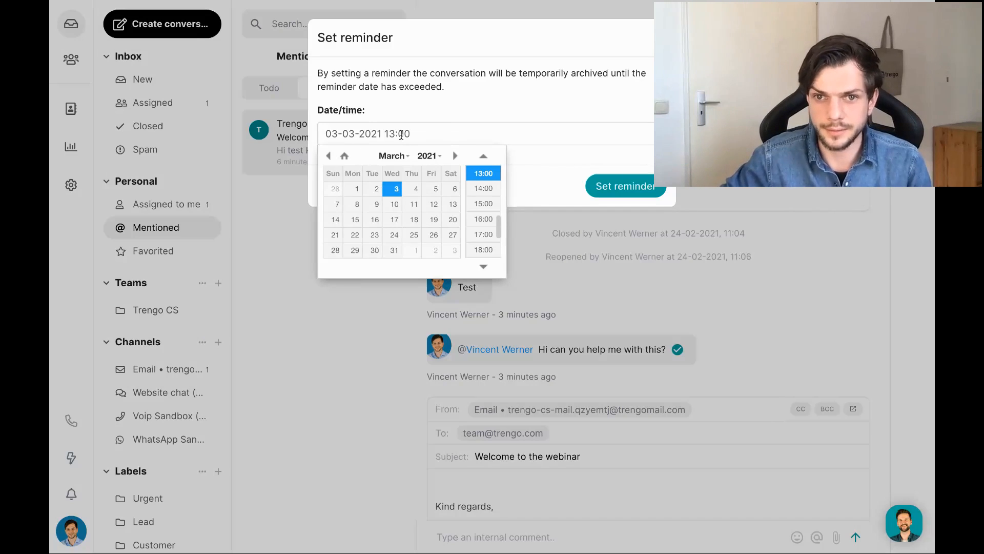
{"action": "left_click", "coordinate": [332, 159]}
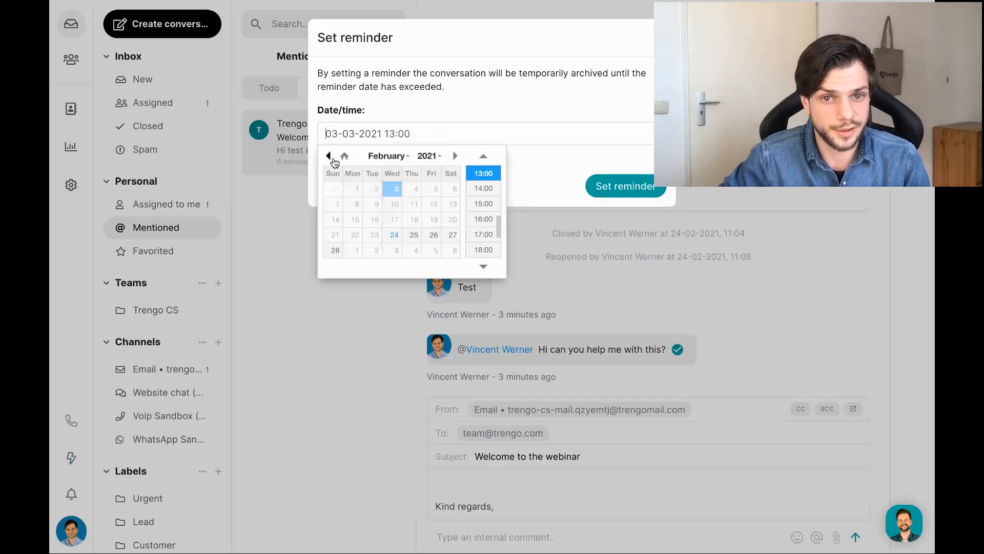
{"action": "left_click", "coordinate": [394, 234]}
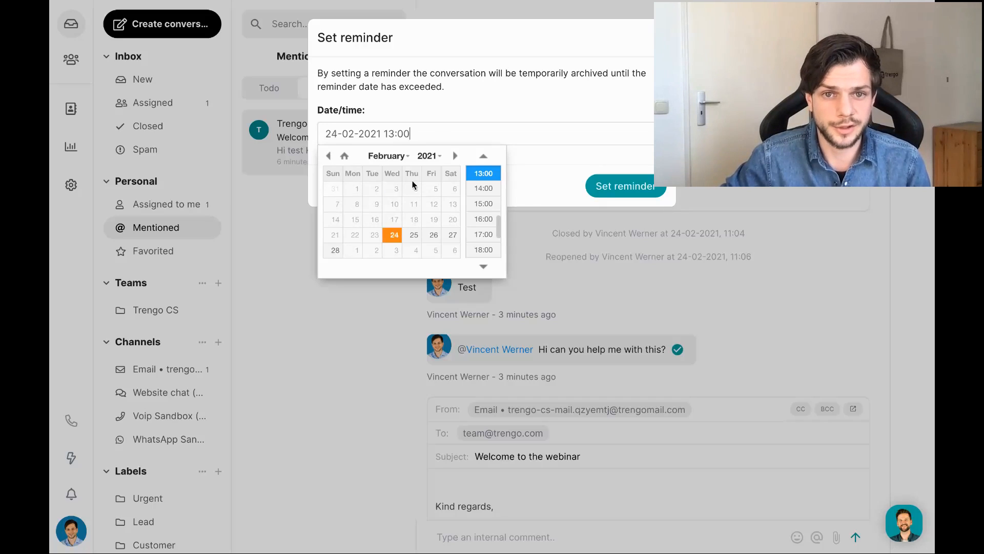
{"action": "double_click", "coordinate": [387, 133]}
{"action": "type", "text": "11"}
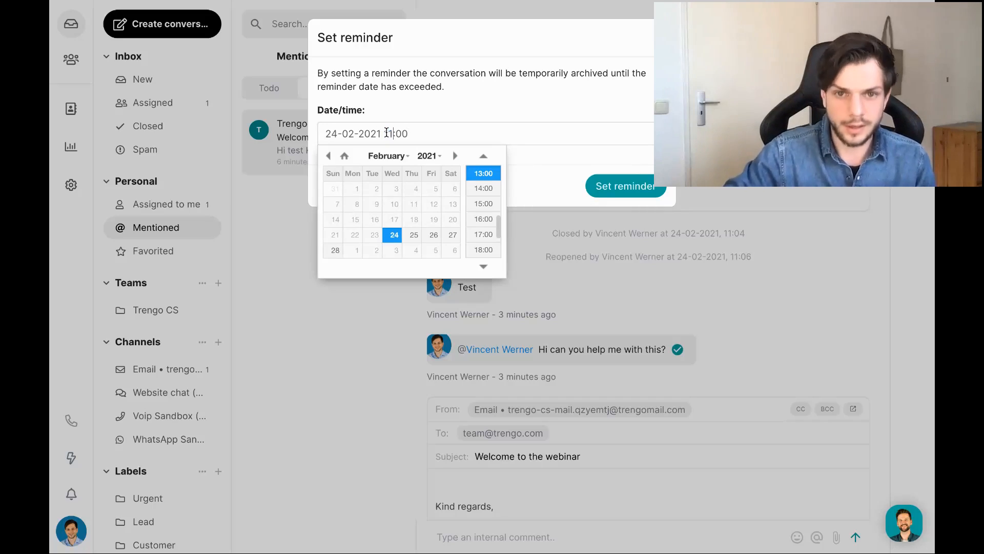
{"action": "key", "text": "shift+Right"}
{"action": "key", "text": "shift+Right"}
{"action": "type", "text": "15"}
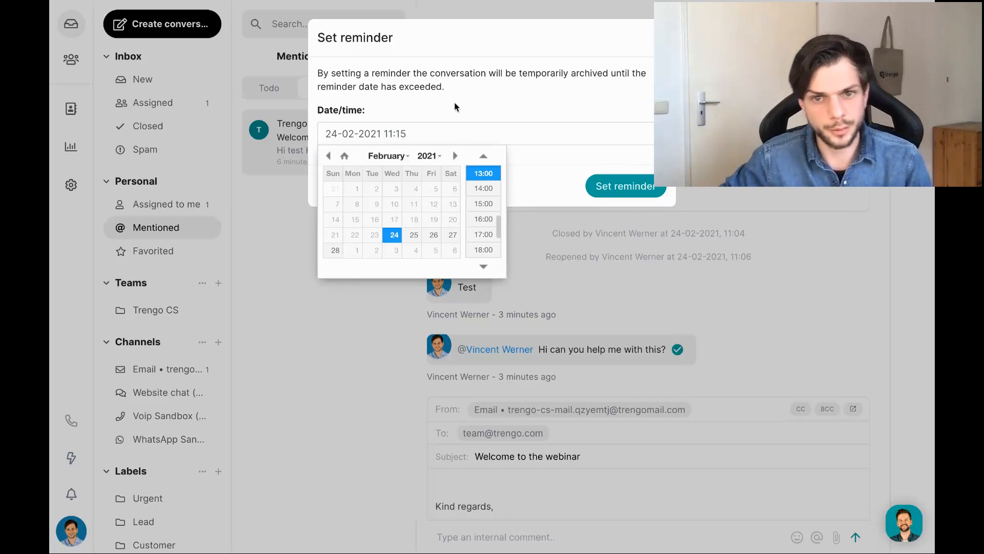
{"action": "left_click", "coordinate": [487, 96]}
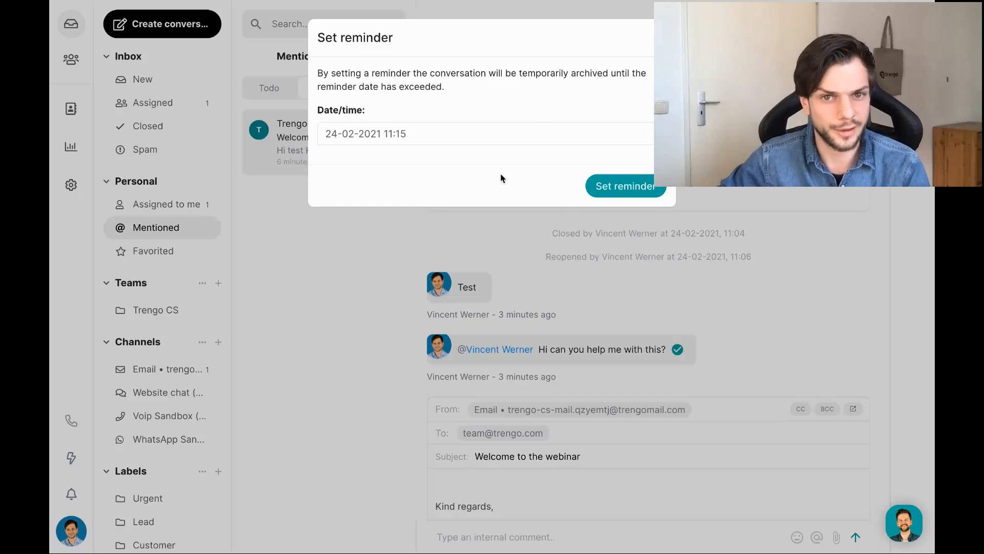
{"action": "left_click", "coordinate": [614, 185]}
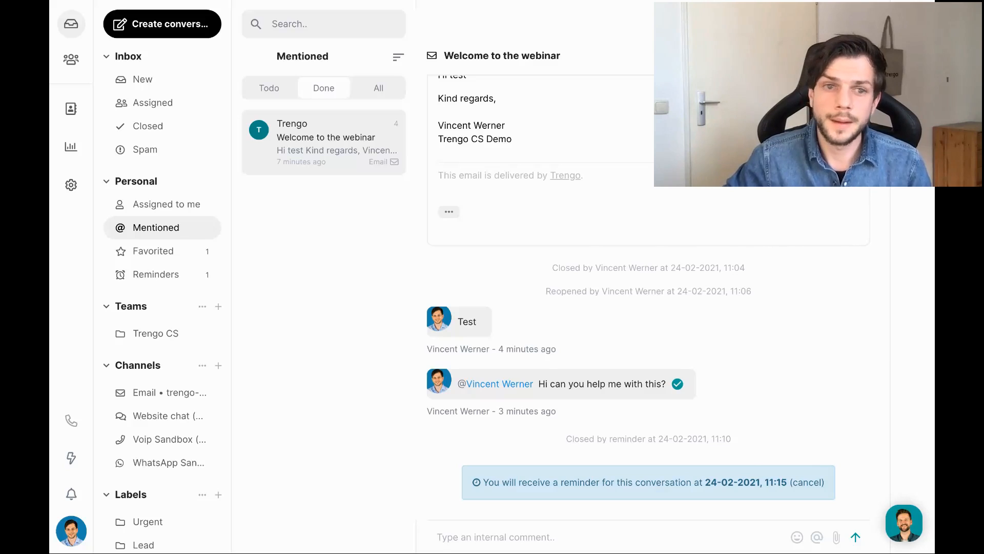
Show the Favorited conversations folder, which now lists no conversations.
{"action": "left_click", "coordinate": [155, 252]}
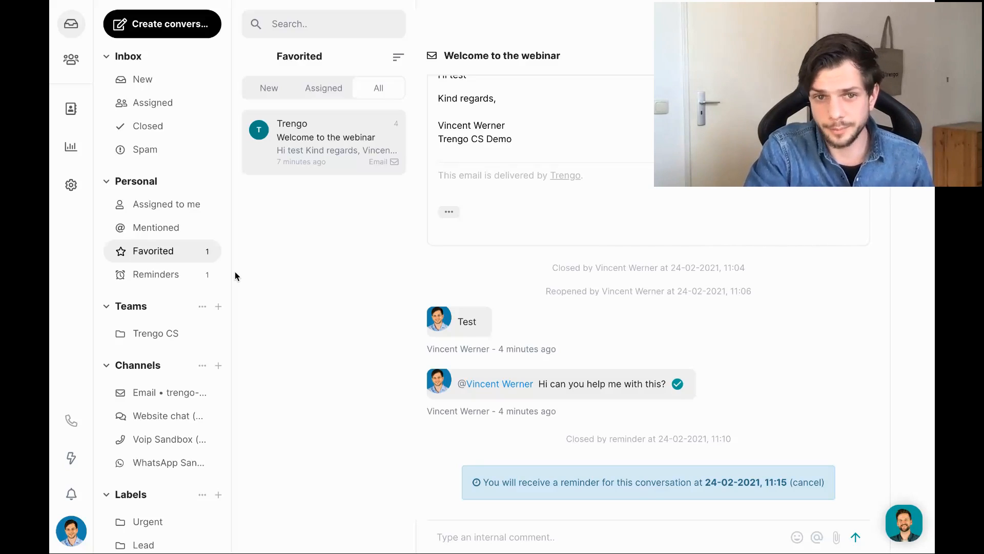
{"action": "mouse_move", "coordinate": [707, 1]}
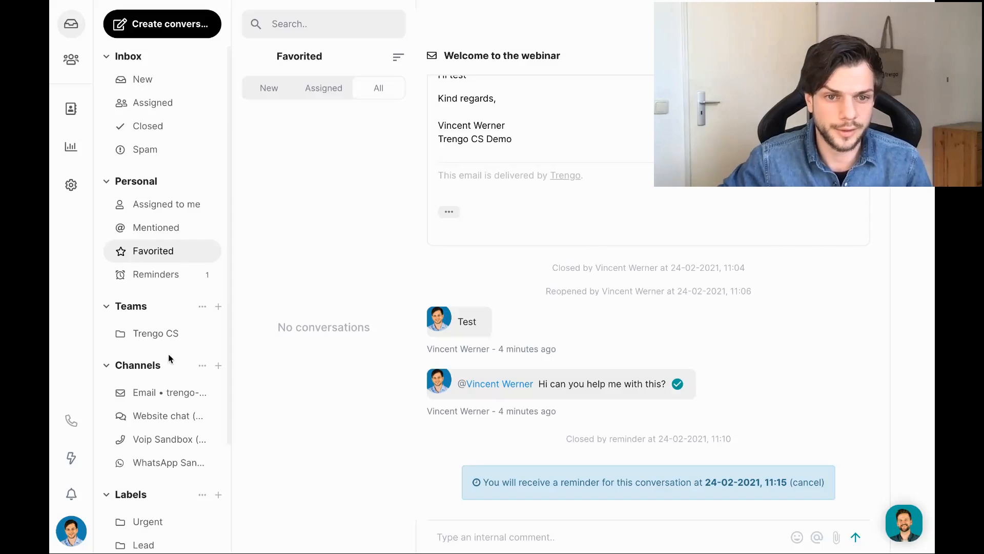
{"action": "scroll", "coordinate": [168, 354], "scroll_direction": "down", "scroll_amount": 2}
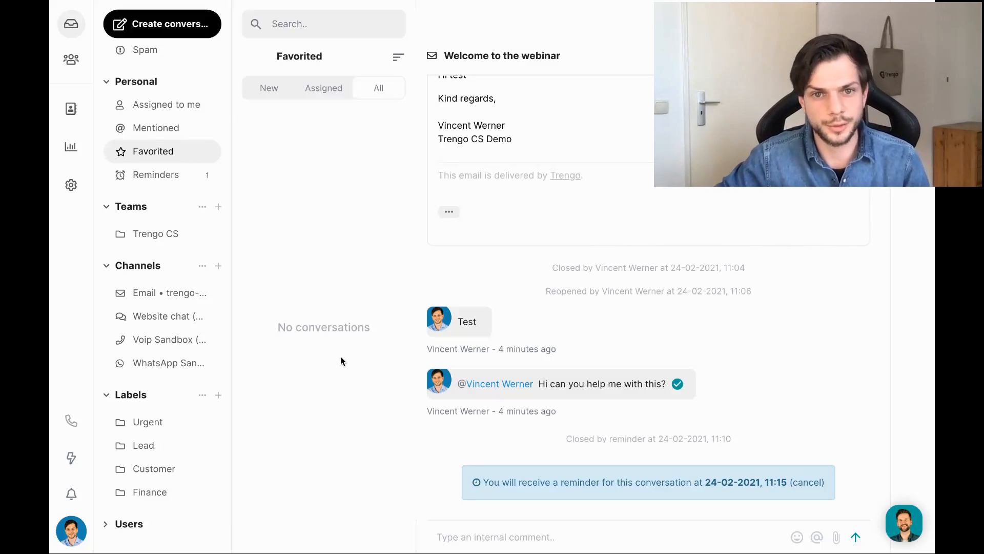
{"action": "scroll", "coordinate": [198, 151], "scroll_direction": "up", "scroll_amount": 2}
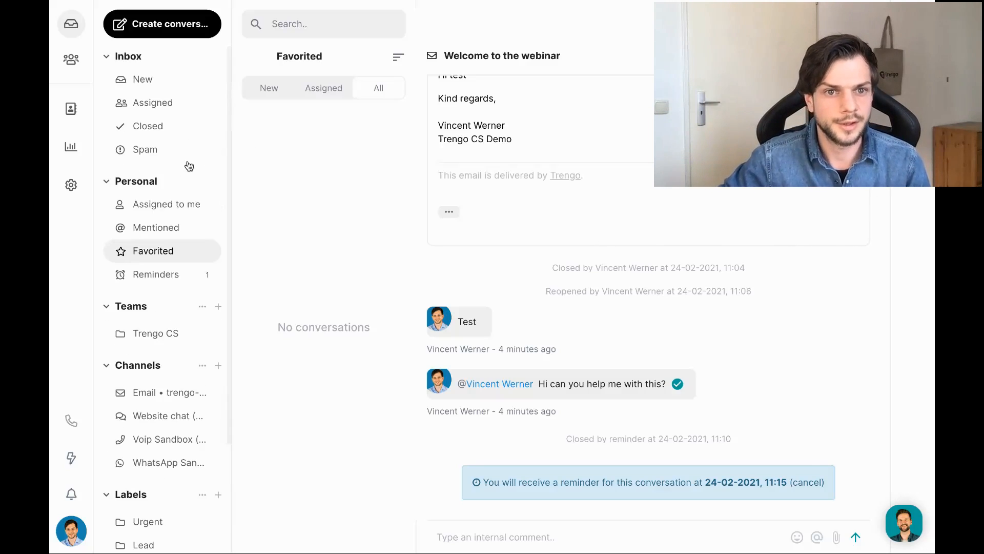
Cancel the reminder on the Welcome to the webinar conversation.
{"action": "mouse_move", "coordinate": [758, 1]}
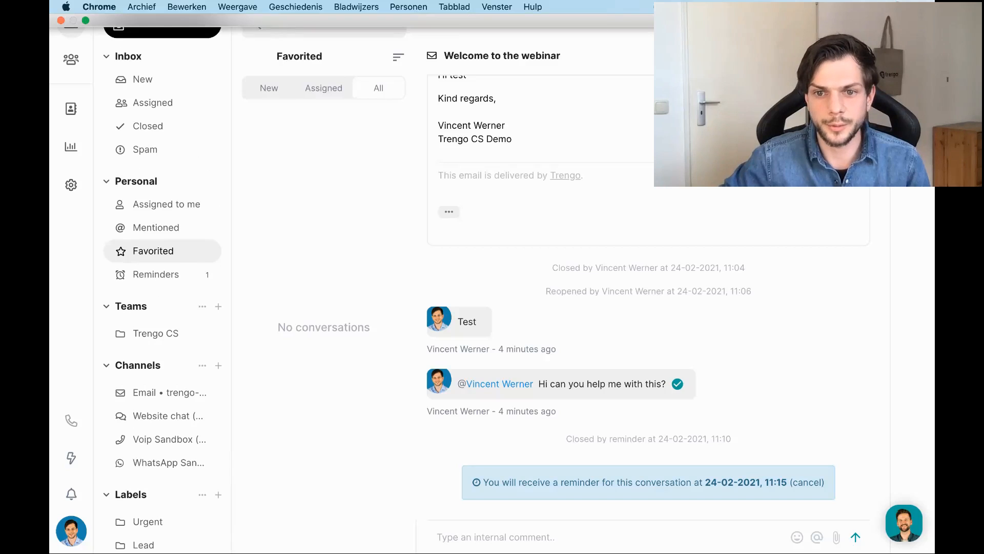
{"action": "left_click", "coordinate": [813, 487]}
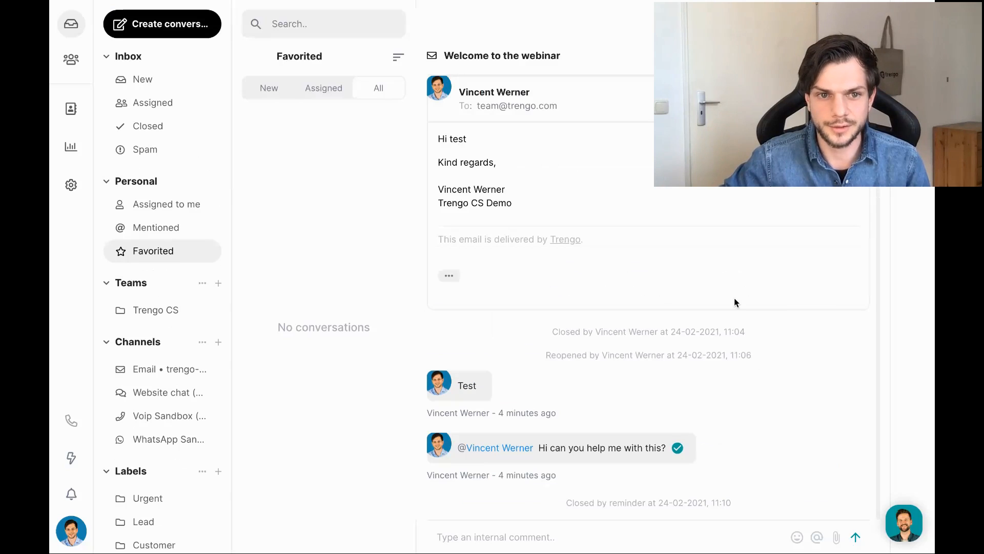
{"action": "scroll", "coordinate": [734, 297], "scroll_direction": "up", "scroll_amount": 3}
{"action": "scroll", "coordinate": [674, 227], "scroll_direction": "down", "scroll_amount": 6}
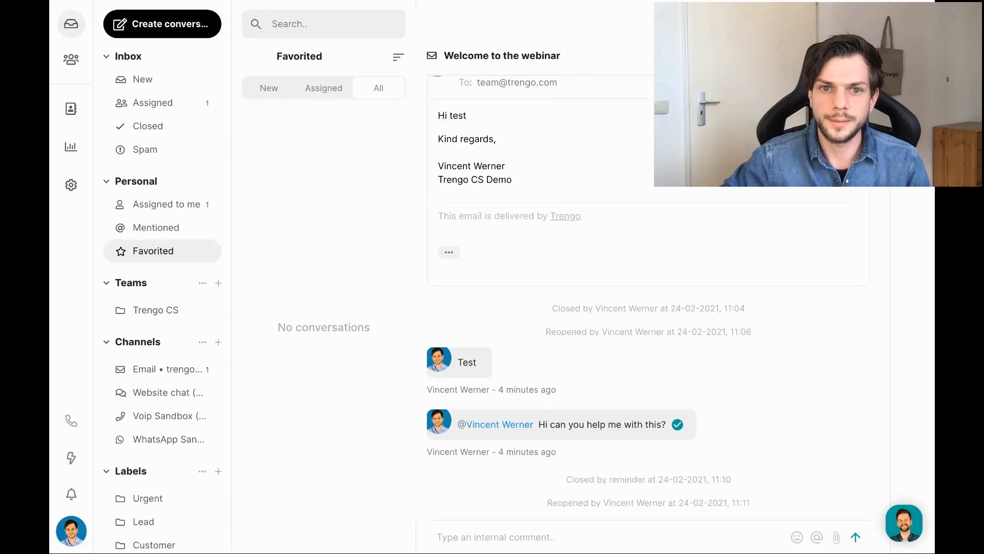
{"action": "scroll", "coordinate": [675, 228], "scroll_direction": "up", "scroll_amount": 1}
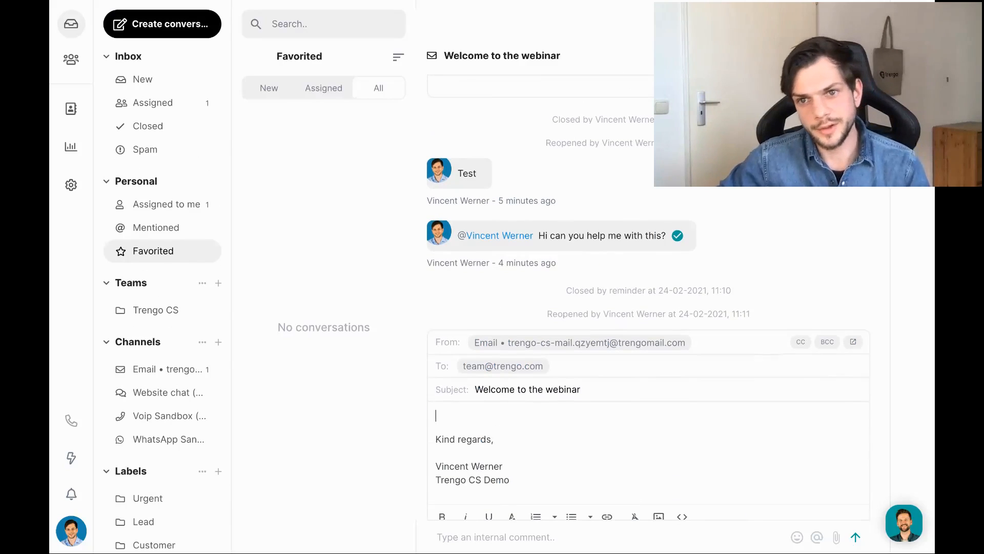
Tag the conversation with the Test label and list conversations assigned to me.
{"action": "left_click", "coordinate": [837, 55]}
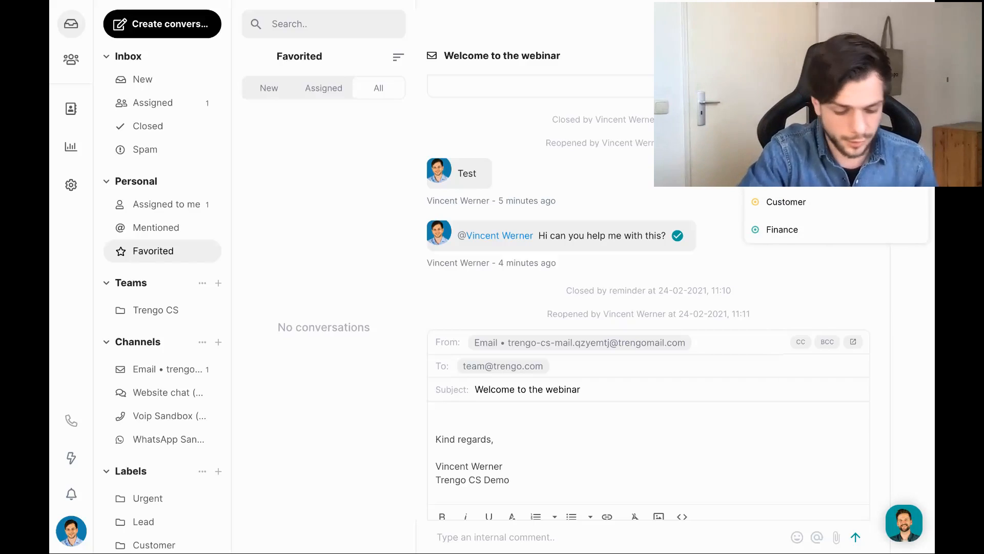
{"action": "left_click", "coordinate": [836, 56]}
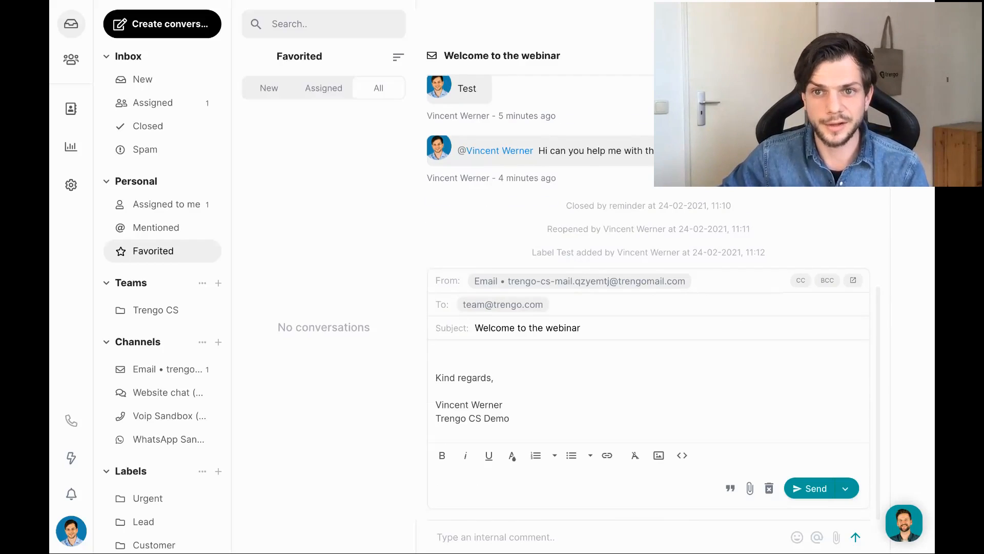
{"action": "scroll", "coordinate": [571, 259], "scroll_direction": "up", "scroll_amount": 1}
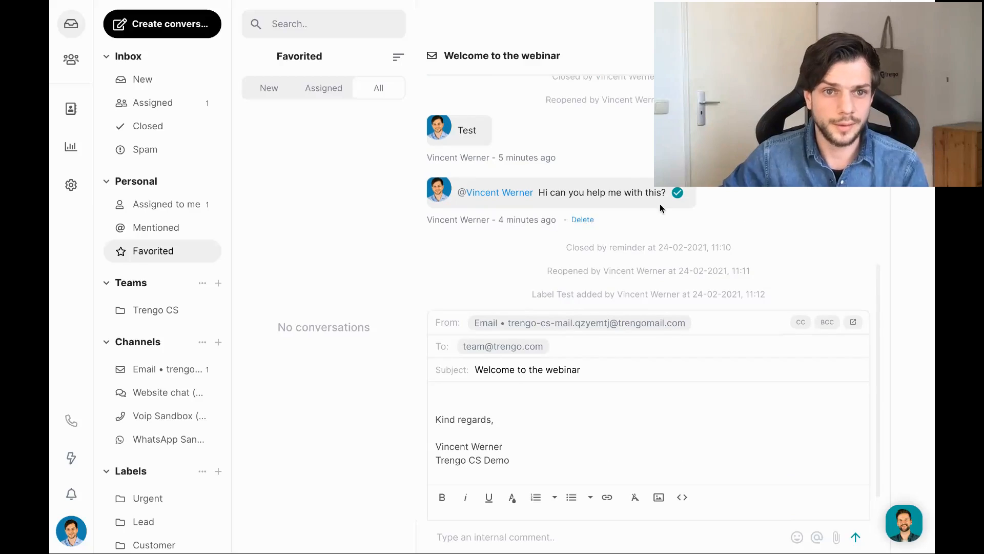
{"action": "left_click", "coordinate": [173, 205]}
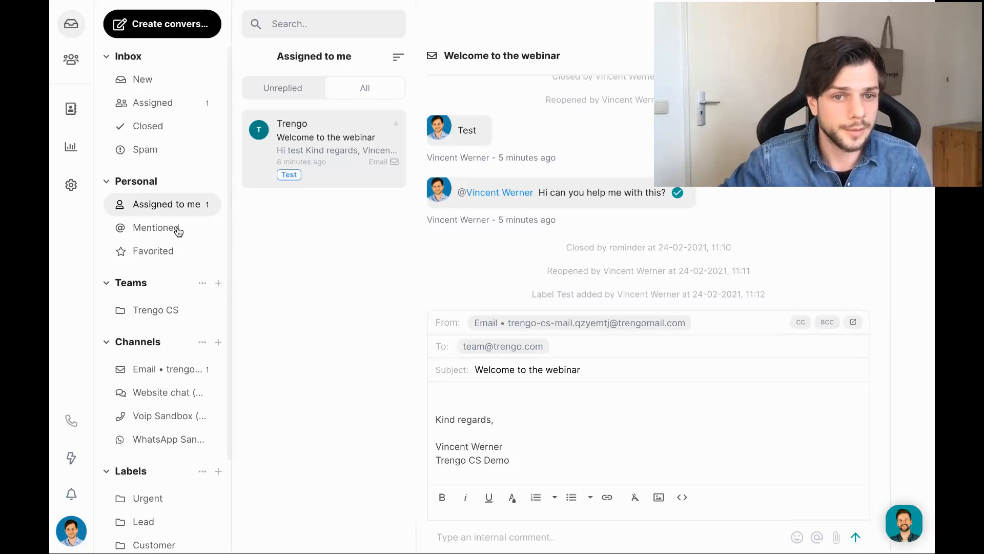
Look over the Labels settings, searching for 'test', then close them.
{"action": "scroll", "coordinate": [182, 241], "scroll_direction": "down", "scroll_amount": 5}
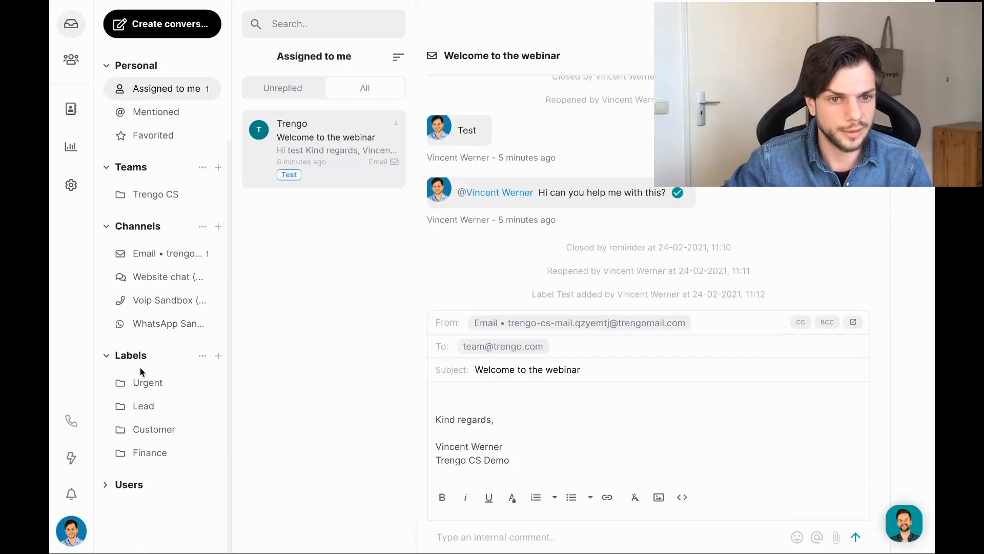
{"action": "left_click", "coordinate": [202, 356]}
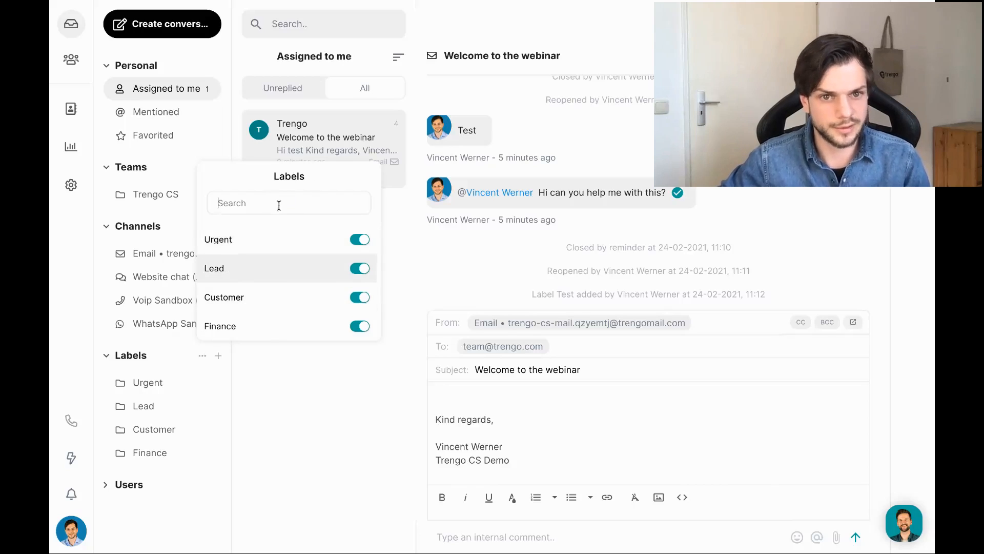
{"action": "type", "text": "test"}
{"action": "left_click", "coordinate": [321, 402]}
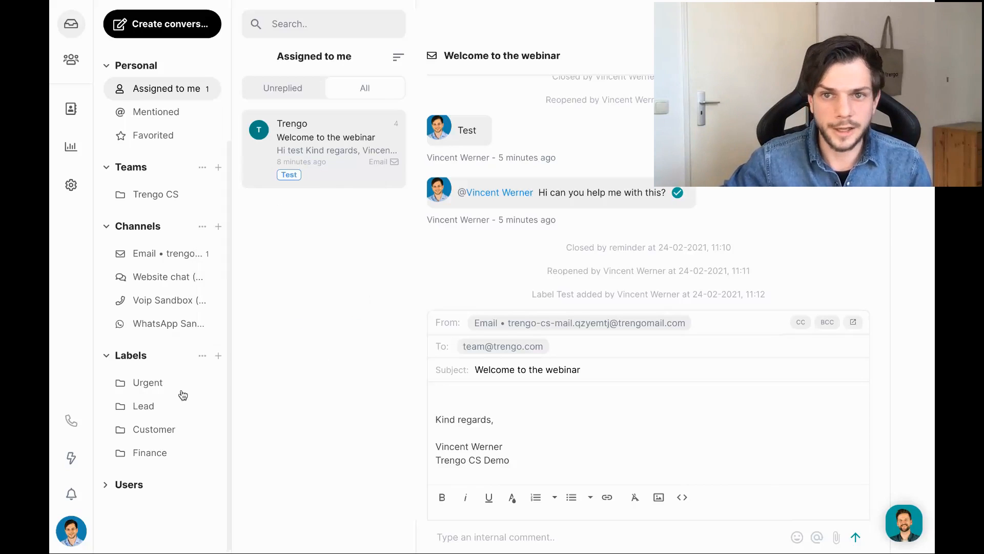
Replace the Test label with Urgent and show the Urgent label folder.
{"action": "left_click", "coordinate": [837, 56]}
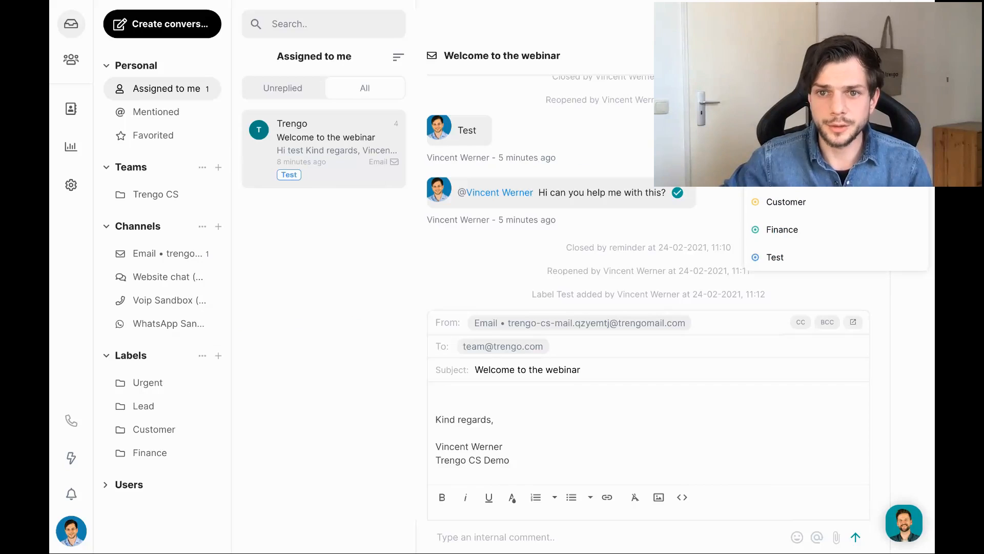
{"action": "left_click", "coordinate": [780, 147]}
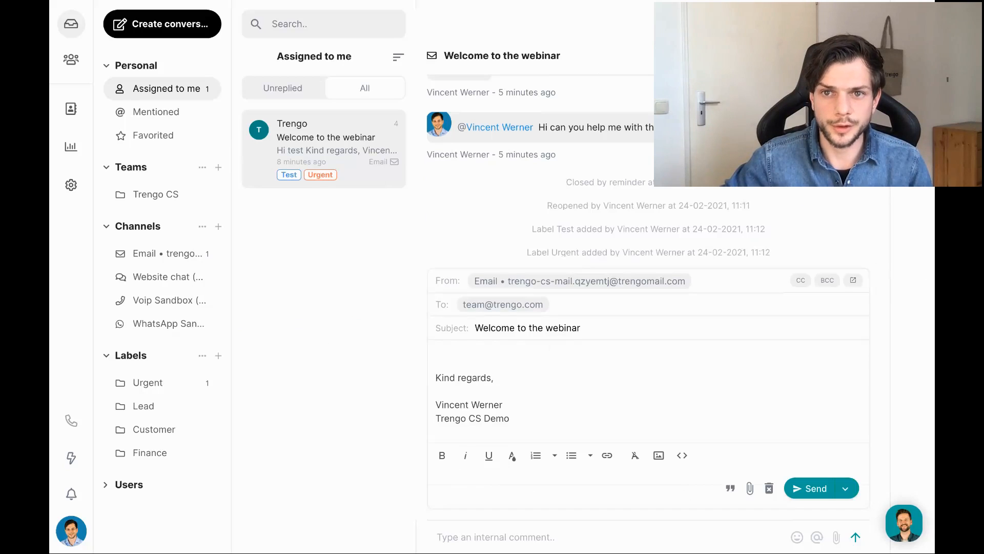
{"action": "left_click", "coordinate": [717, 55]}
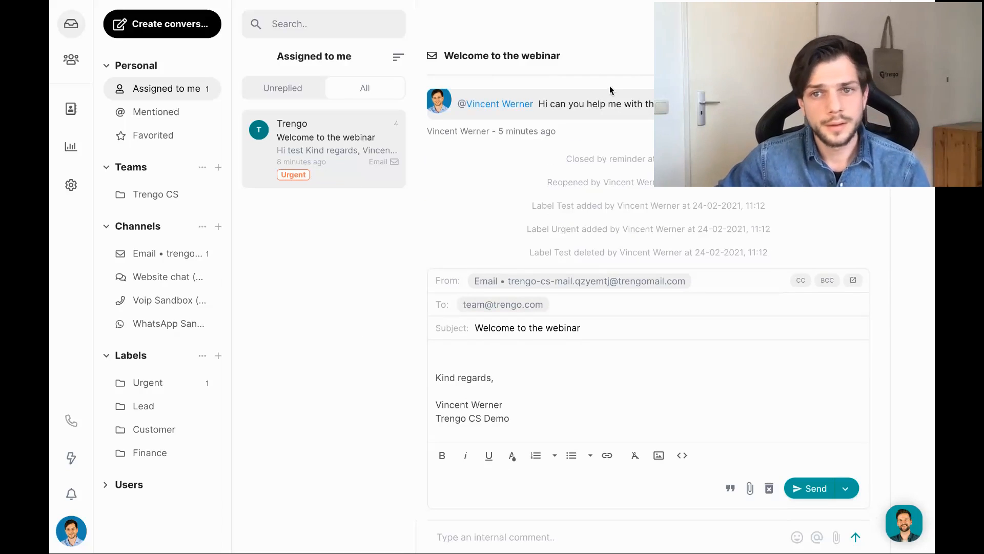
{"action": "left_click", "coordinate": [166, 390]}
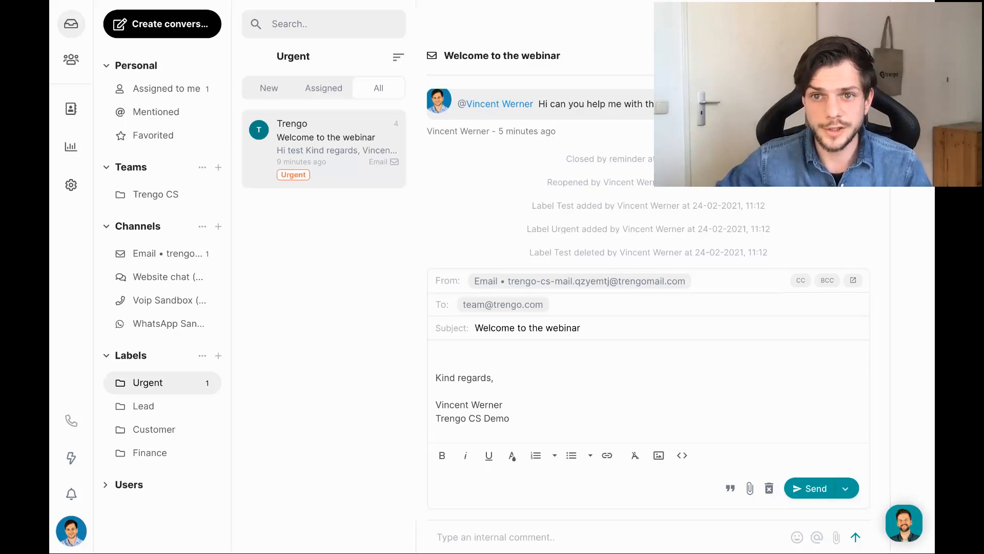
Show the ticket and contact details panel beside the webinar conversation.
{"action": "left_click", "coordinate": [861, 56]}
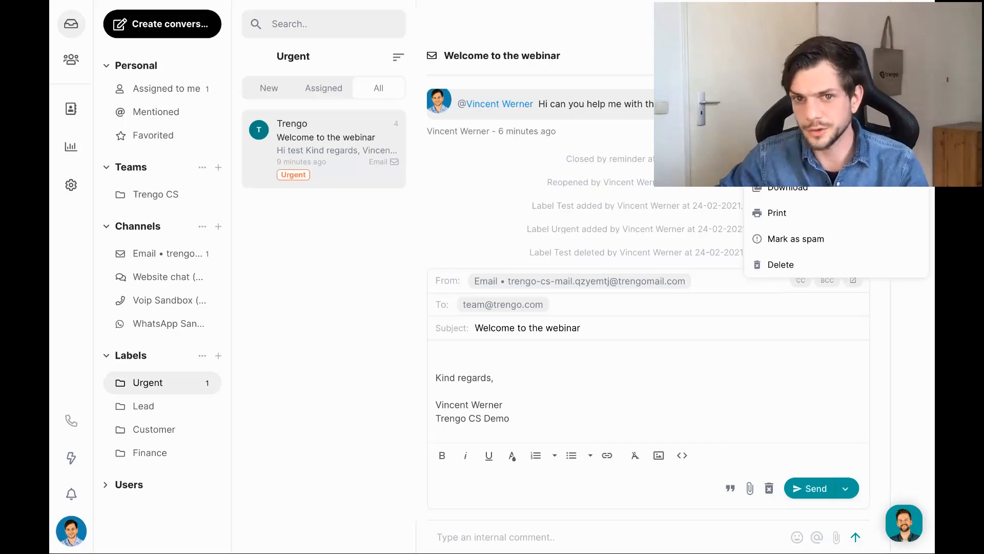
{"action": "key", "text": "Escape"}
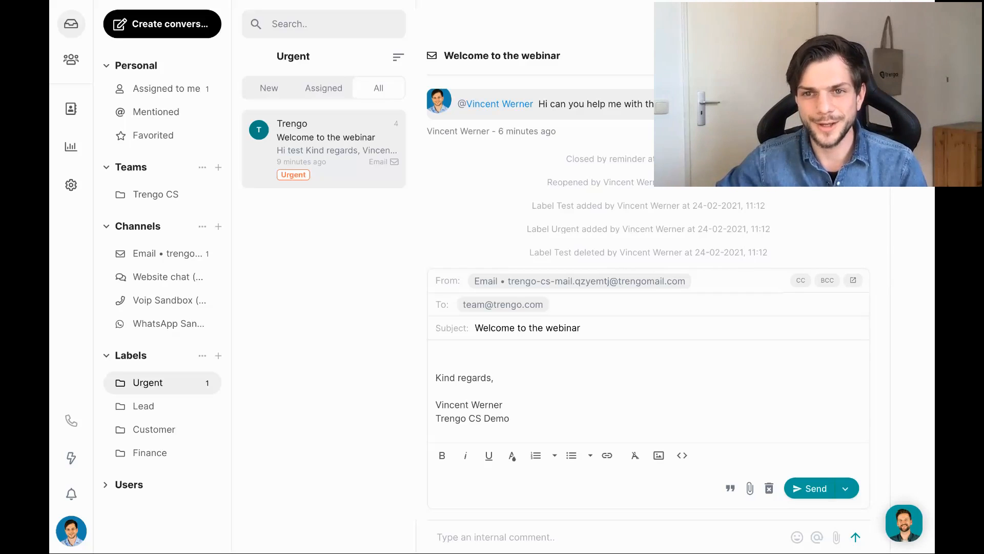
{"action": "left_click", "coordinate": [862, 55]}
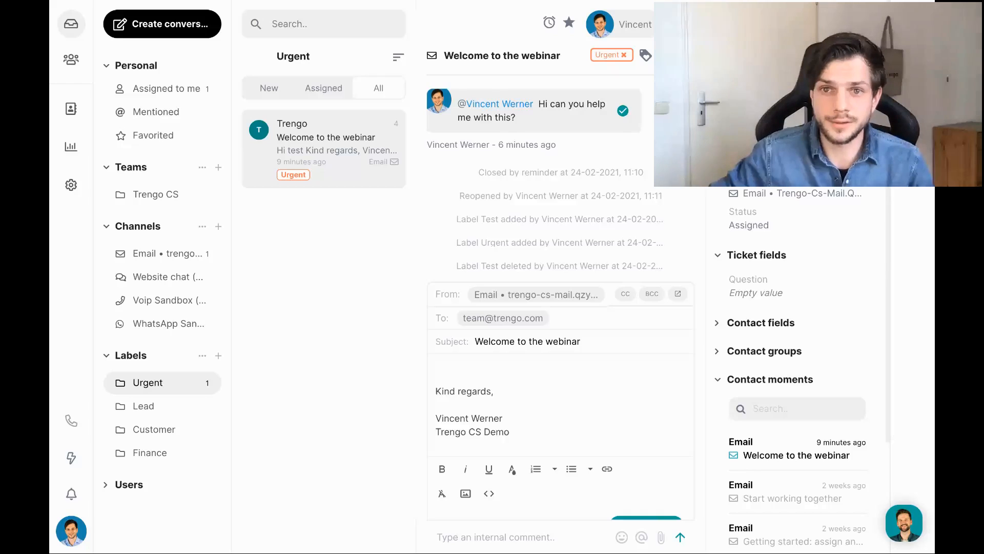
Review the Team Trengo contact's e-mail options and scroll through its past contact moments.
{"action": "scroll", "coordinate": [798, 369], "scroll_direction": "up", "scroll_amount": 1}
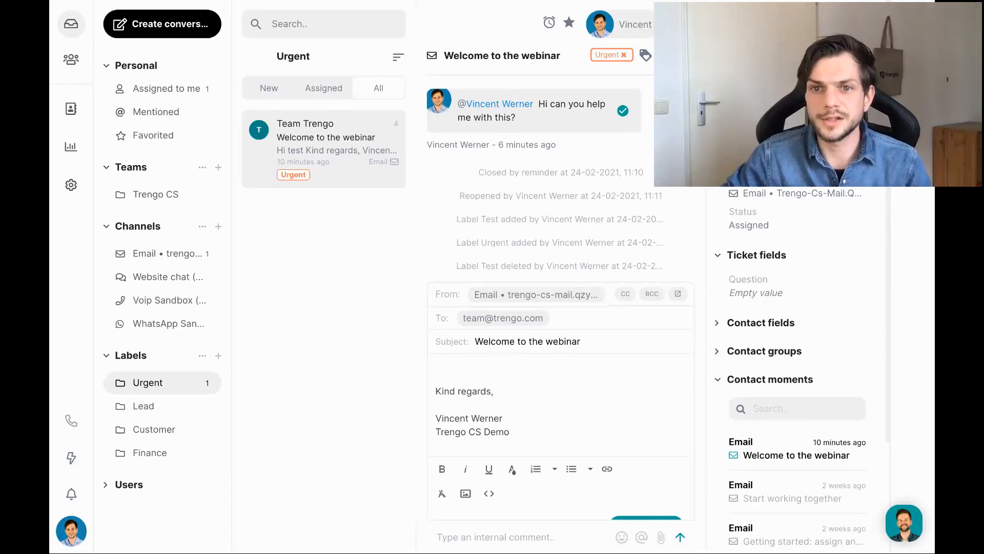
{"action": "left_click", "coordinate": [769, 161]}
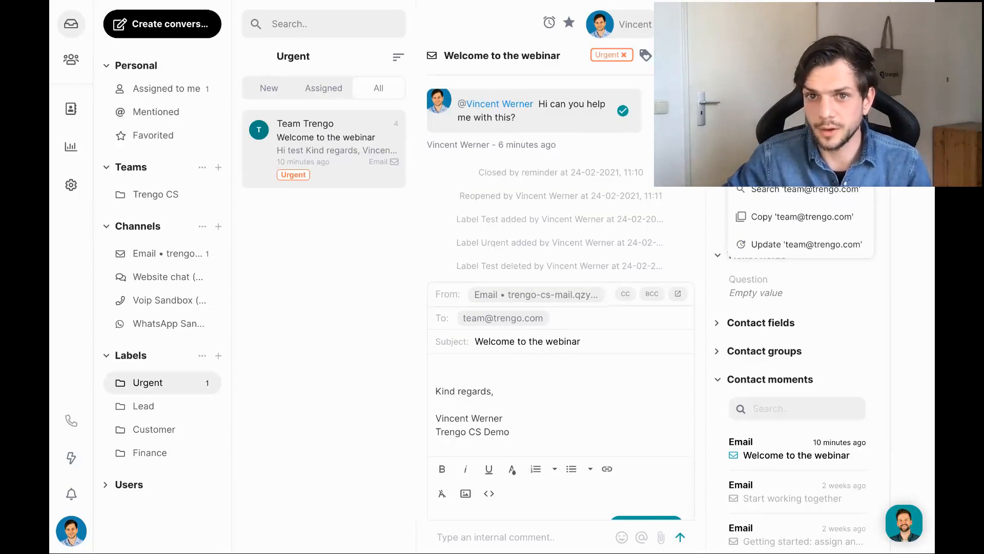
{"action": "left_click", "coordinate": [769, 162]}
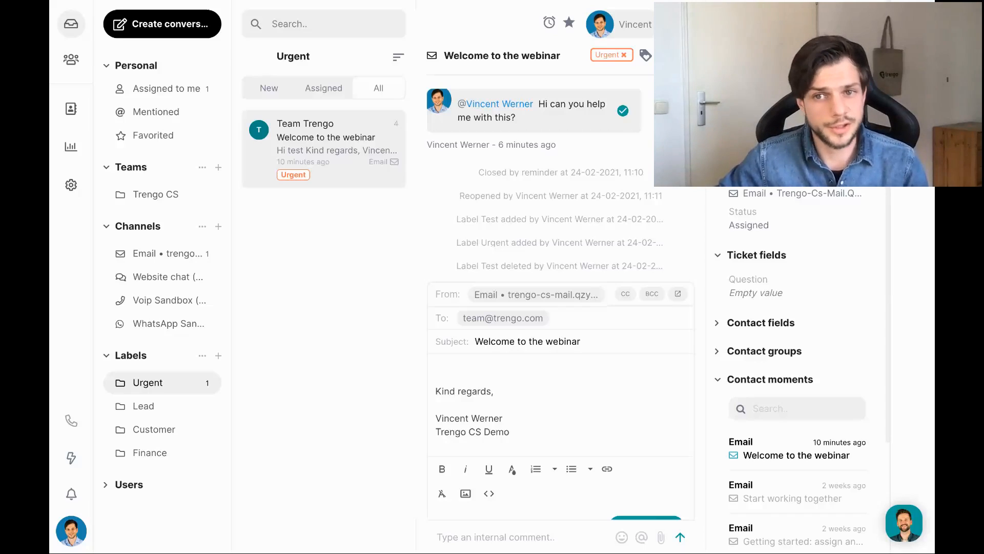
{"action": "scroll", "coordinate": [812, 282], "scroll_direction": "down", "scroll_amount": 3}
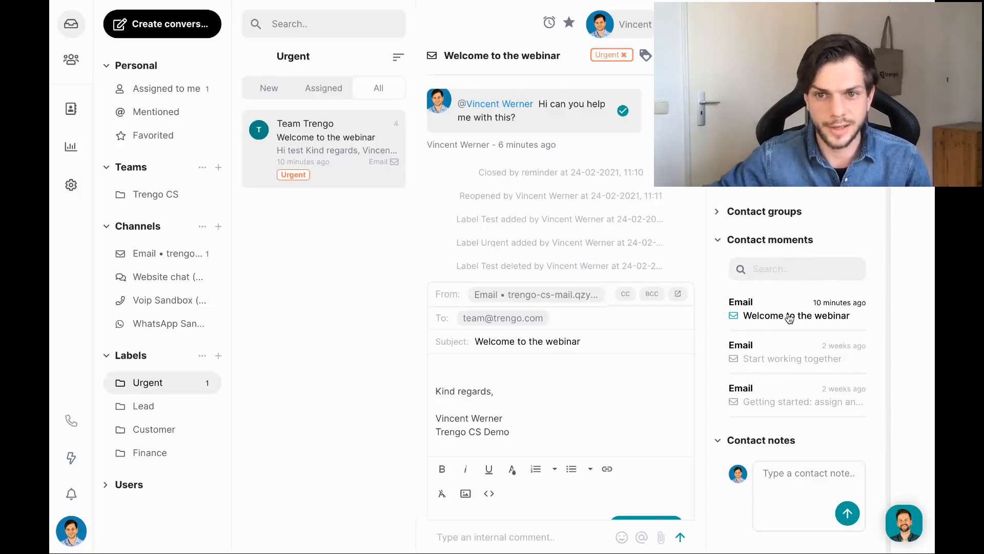
{"action": "scroll", "coordinate": [789, 319], "scroll_direction": "up", "scroll_amount": 3}
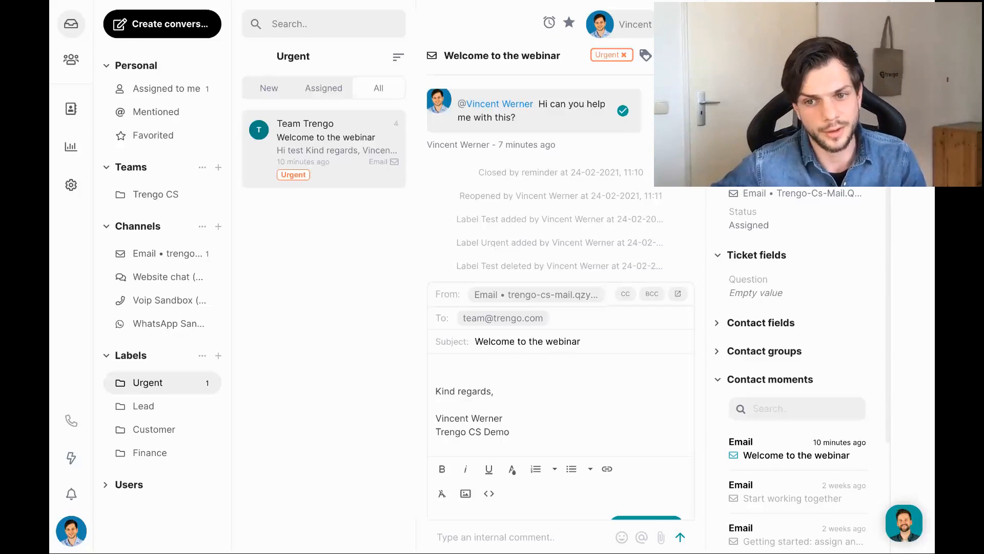
{"action": "scroll", "coordinate": [795, 245], "scroll_direction": "down", "scroll_amount": 3}
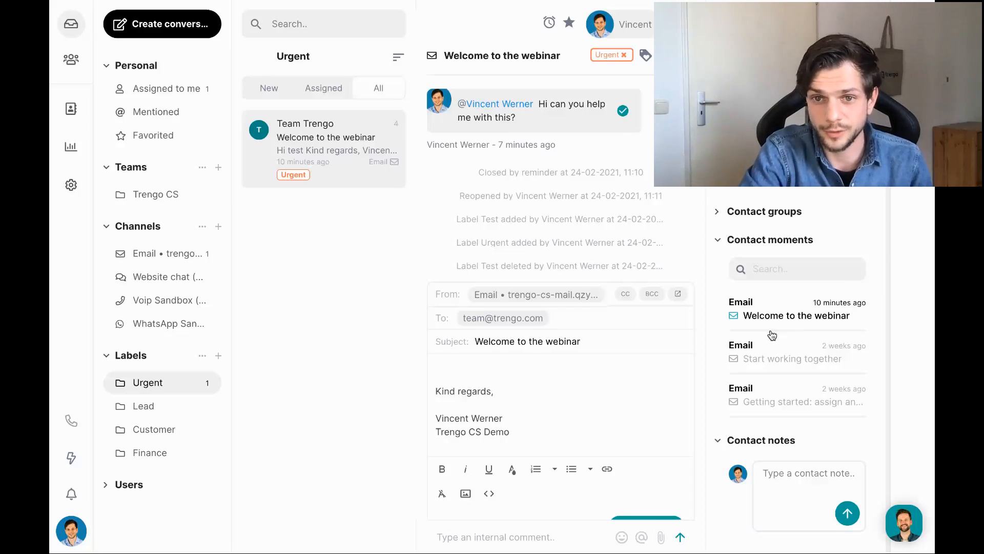
{"action": "scroll", "coordinate": [771, 335], "scroll_direction": "up", "scroll_amount": 3}
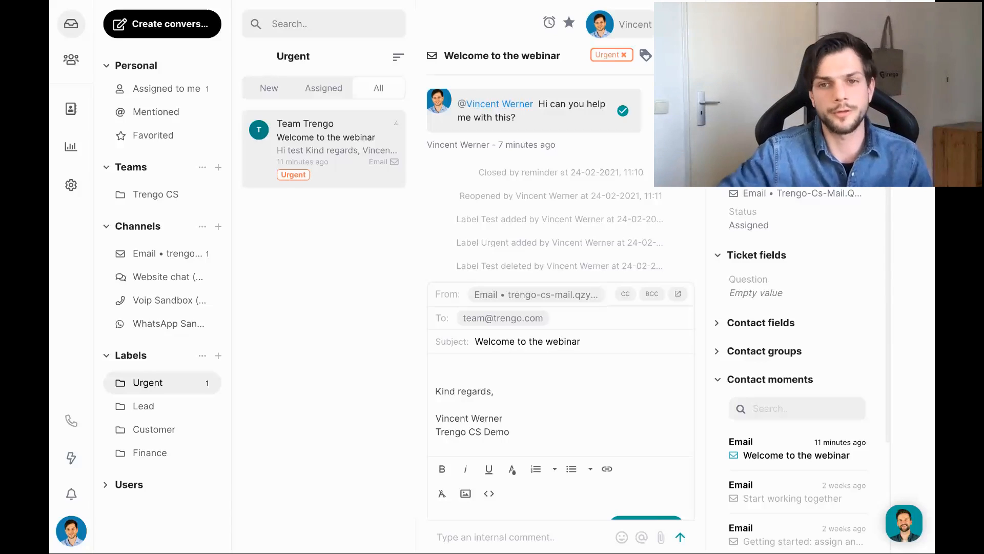
{"action": "scroll", "coordinate": [800, 369], "scroll_direction": "up", "scroll_amount": 1}
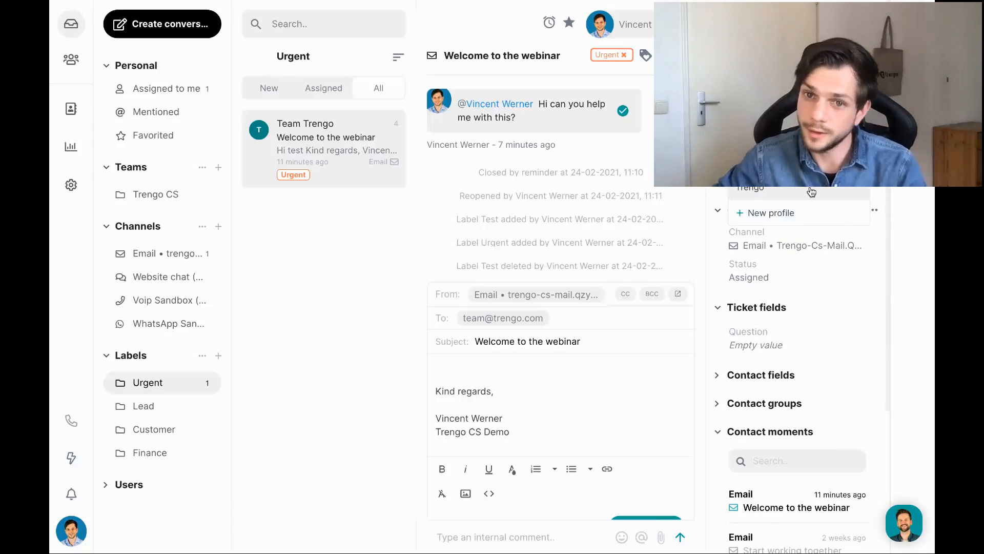
Link the contact to the Trengo profile and scroll through its details.
{"action": "left_click", "coordinate": [773, 193]}
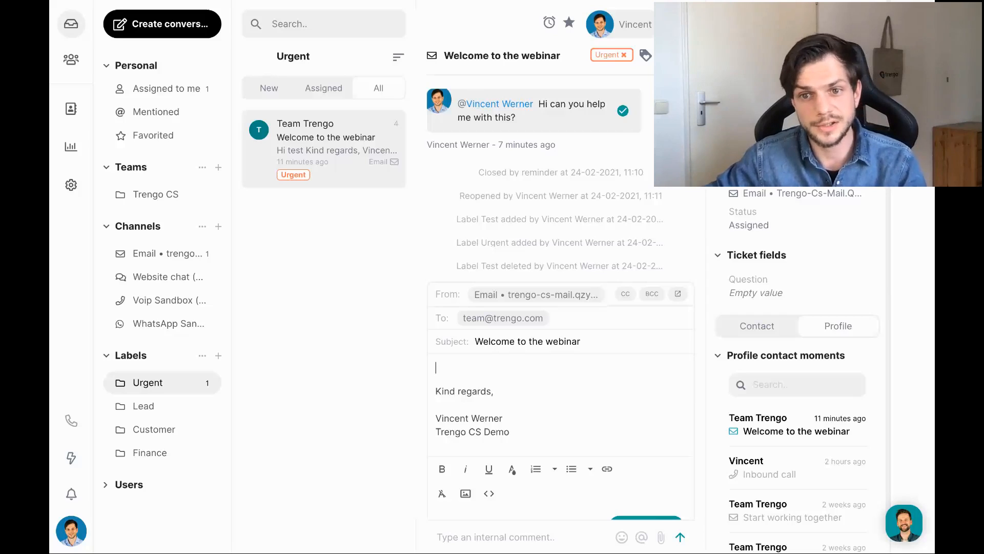
{"action": "scroll", "coordinate": [797, 369], "scroll_direction": "down", "scroll_amount": 1}
{"action": "scroll", "coordinate": [797, 369], "scroll_direction": "down", "scroll_amount": 1}
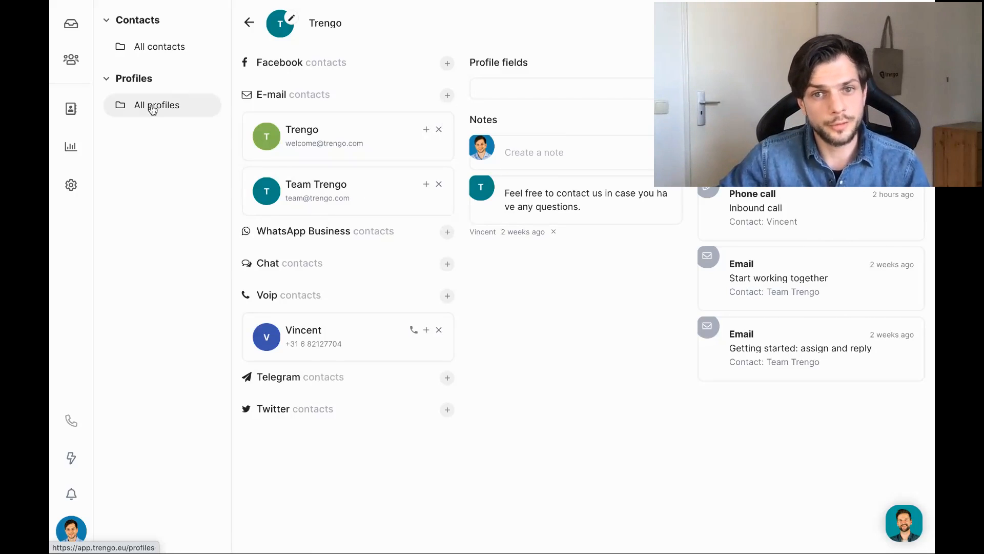
Browse the Contacts list and All profiles, then return to the Urgent inbox folder.
{"action": "left_click", "coordinate": [249, 22]}
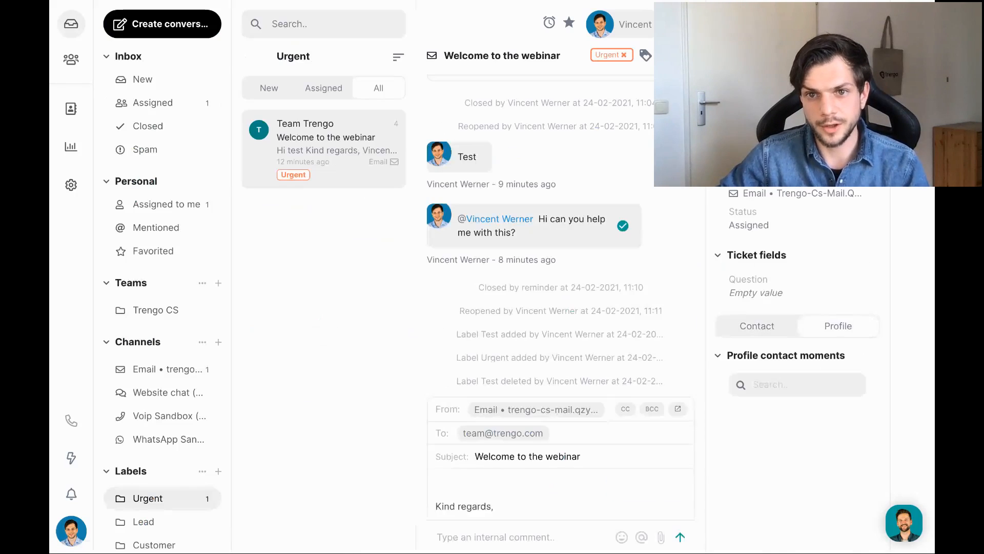
{"action": "left_click", "coordinate": [71, 110]}
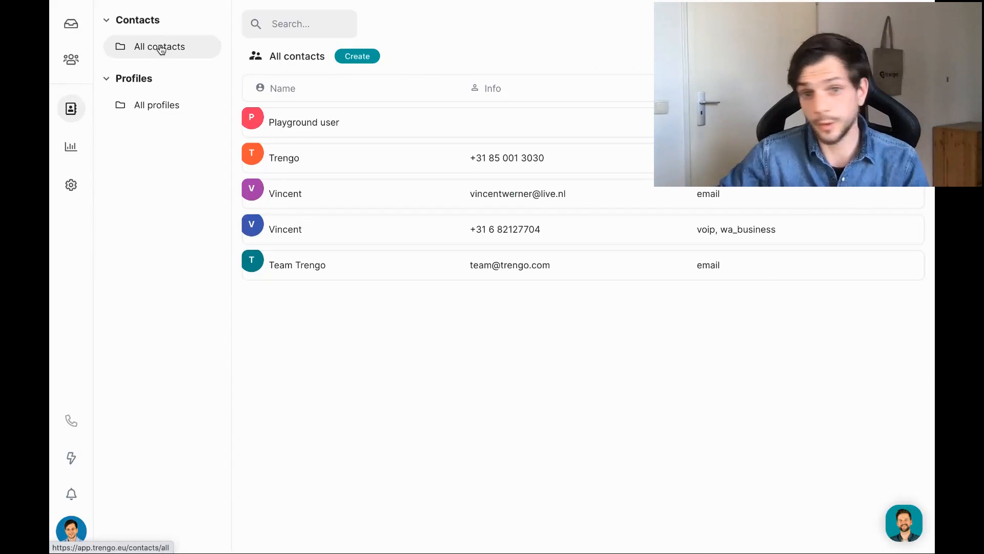
{"action": "left_click", "coordinate": [155, 105]}
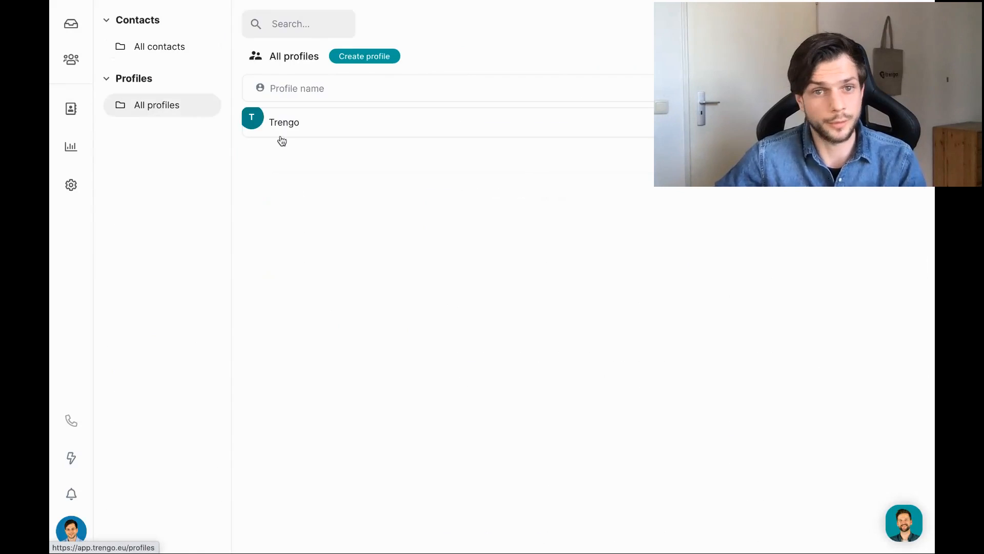
{"action": "left_click", "coordinate": [71, 23]}
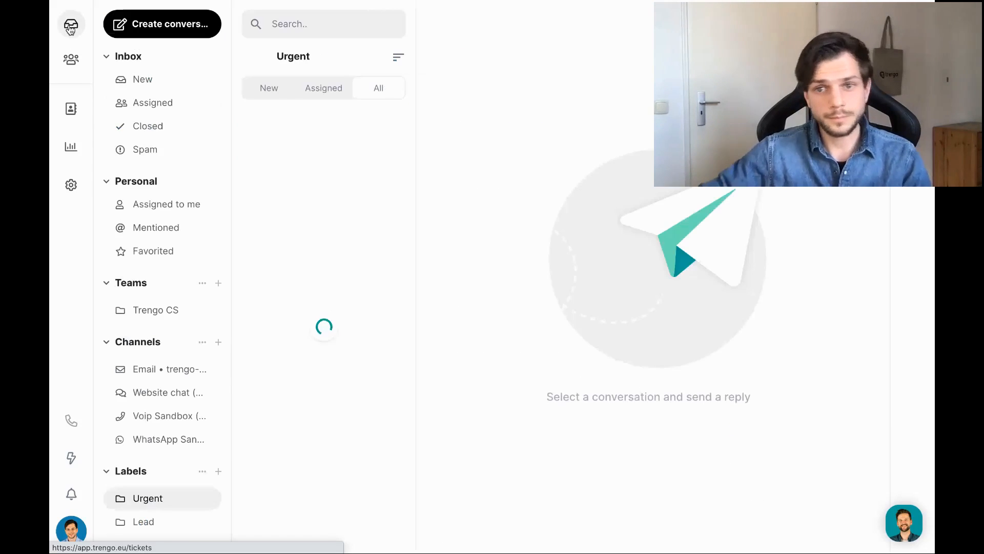
Reopen the Welcome to the webinar conversation, then show the Closed folder.
{"action": "left_click", "coordinate": [279, 153]}
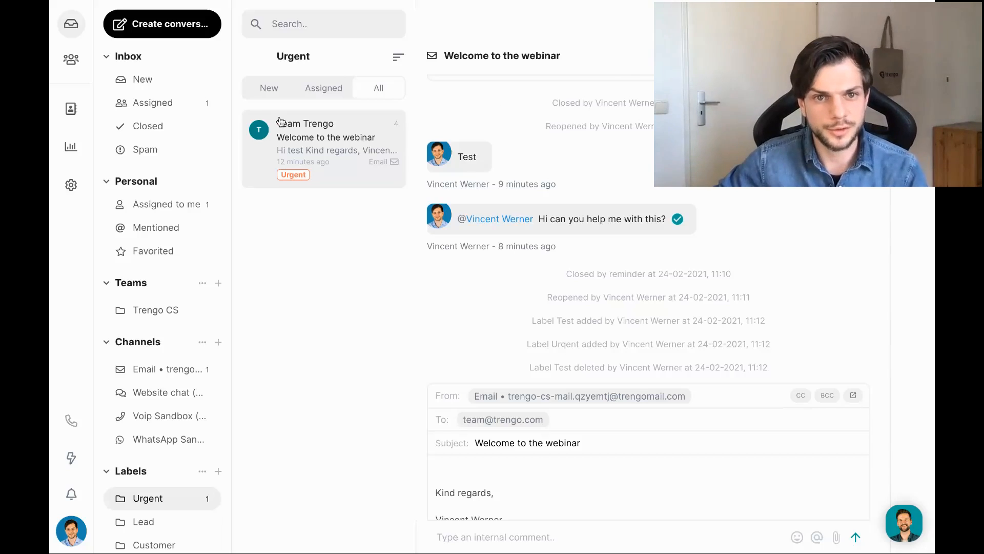
{"action": "left_click", "coordinate": [186, 132]}
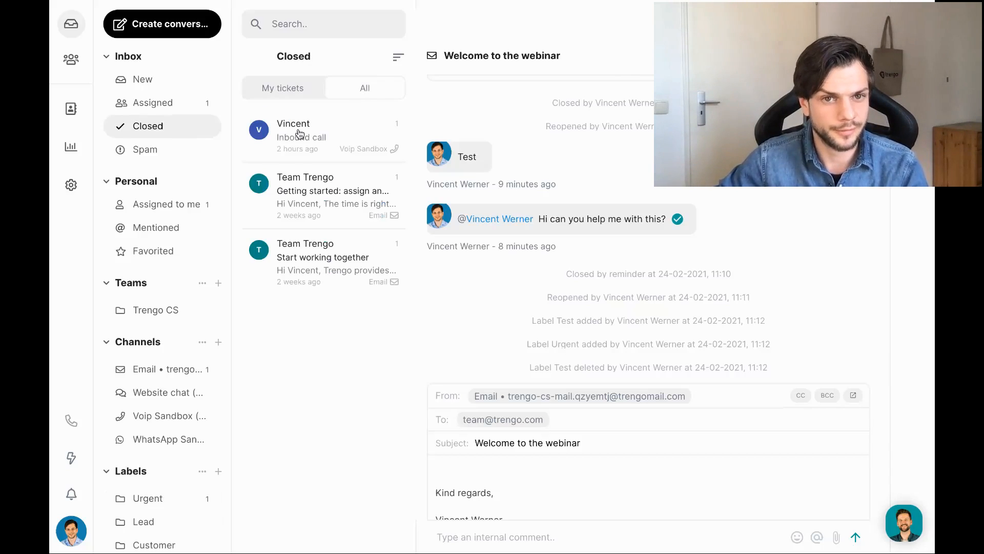
Select the inbound Voip call and both Team Trengo email tickets.
{"action": "left_click", "coordinate": [259, 132]}
{"action": "left_click", "coordinate": [263, 194]}
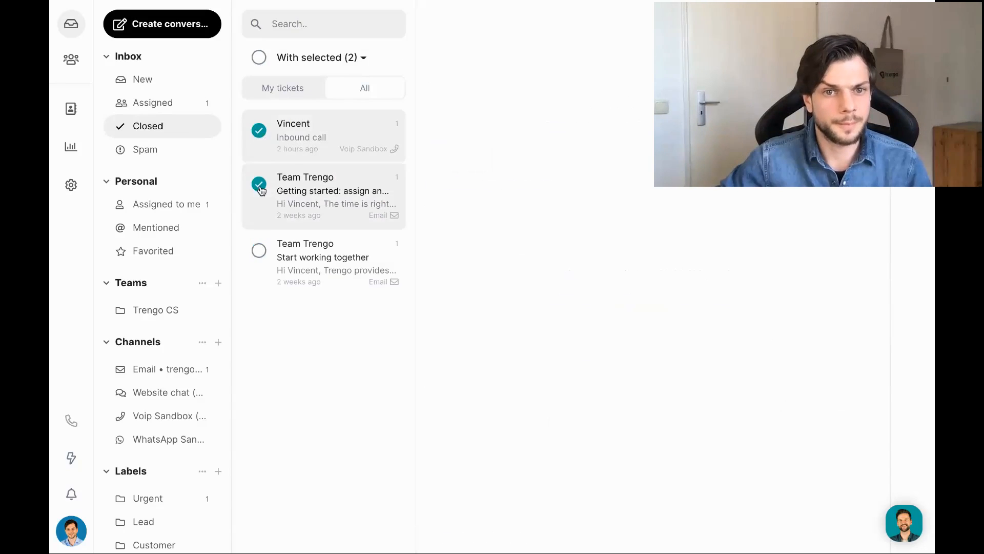
{"action": "left_click", "coordinate": [265, 252]}
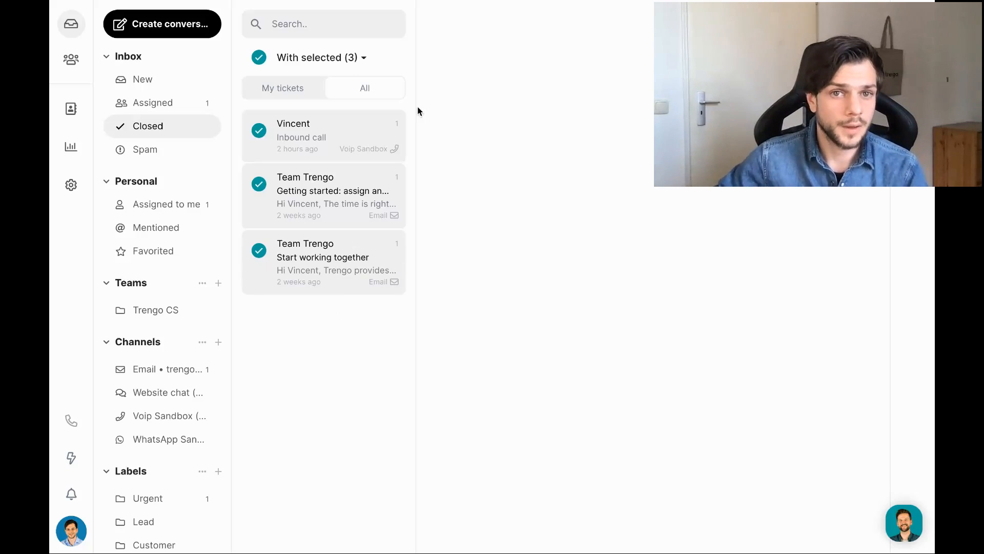
Review the Assign and Delete bulk actions for the 3 selected tickets without applying any.
{"action": "left_click", "coordinate": [365, 61]}
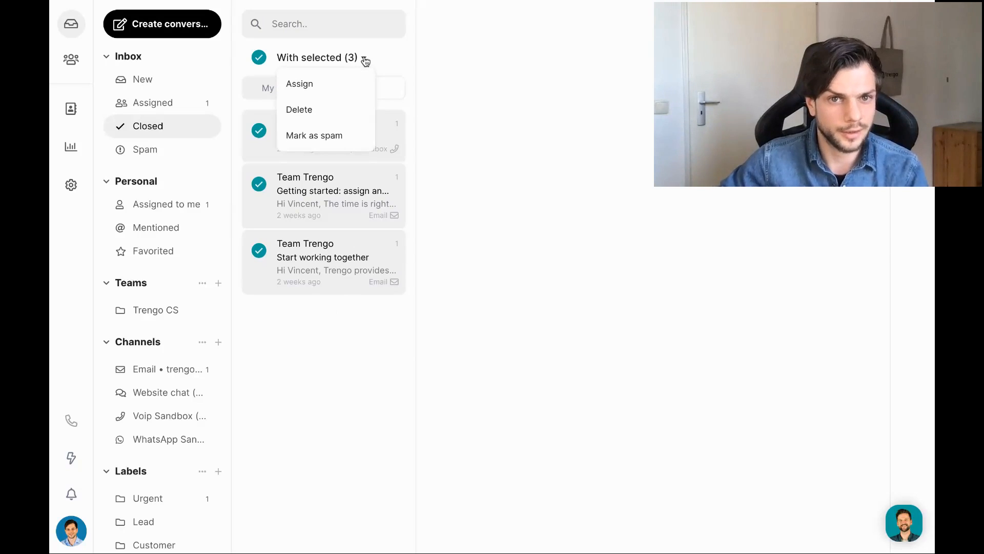
{"action": "left_click", "coordinate": [331, 91]}
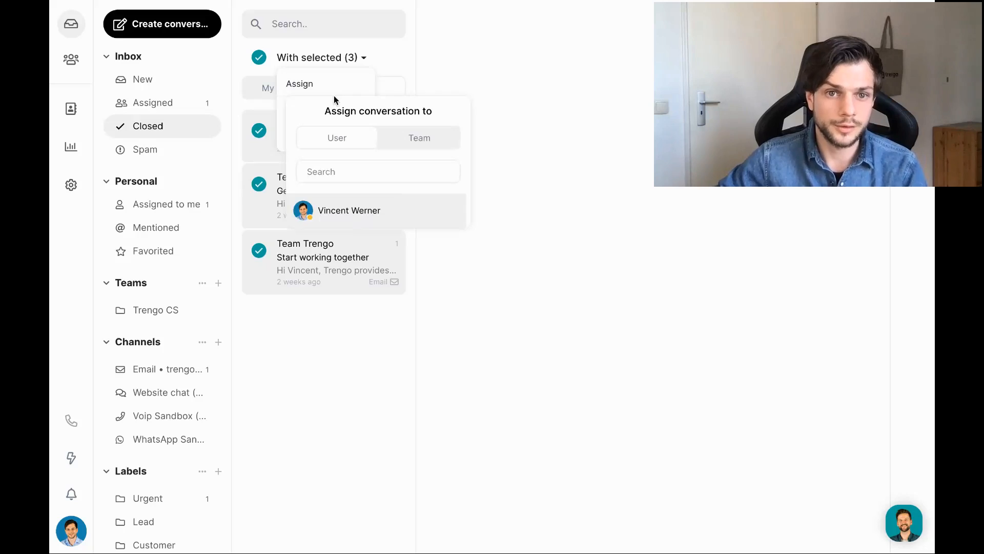
{"action": "left_click", "coordinate": [362, 60]}
{"action": "left_click", "coordinate": [362, 60]}
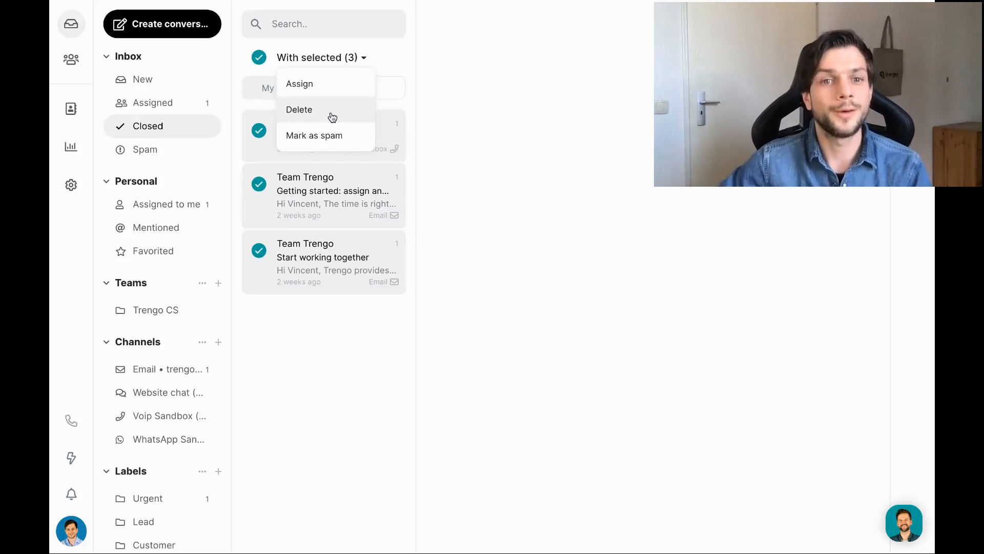
{"action": "left_click", "coordinate": [486, 53]}
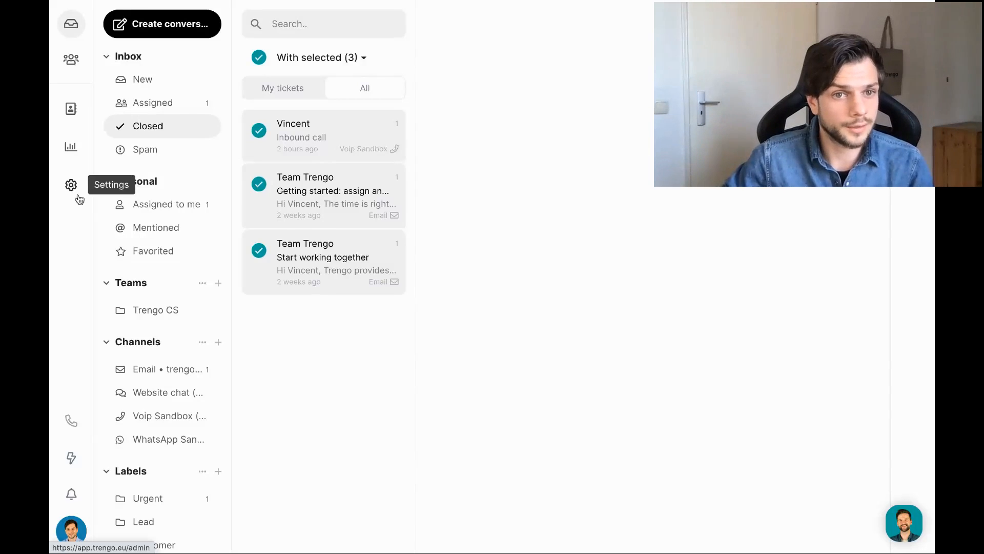
Go to Admin settings and scan the Organization, Communication channels and Configuration & preferences sections.
{"action": "left_click", "coordinate": [71, 185]}
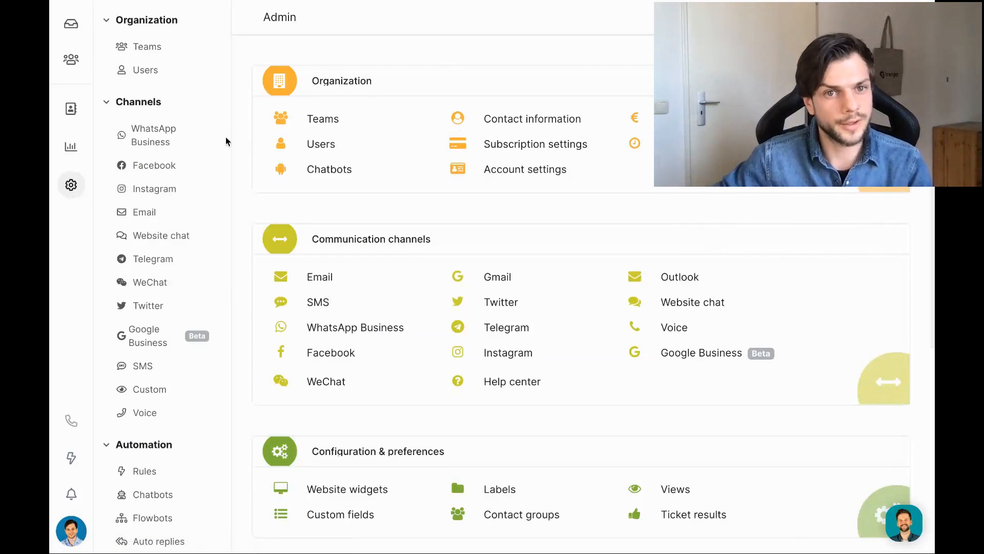
{"action": "scroll", "coordinate": [153, 115], "scroll_direction": "down", "scroll_amount": 5}
{"action": "scroll", "coordinate": [152, 115], "scroll_direction": "up", "scroll_amount": 5}
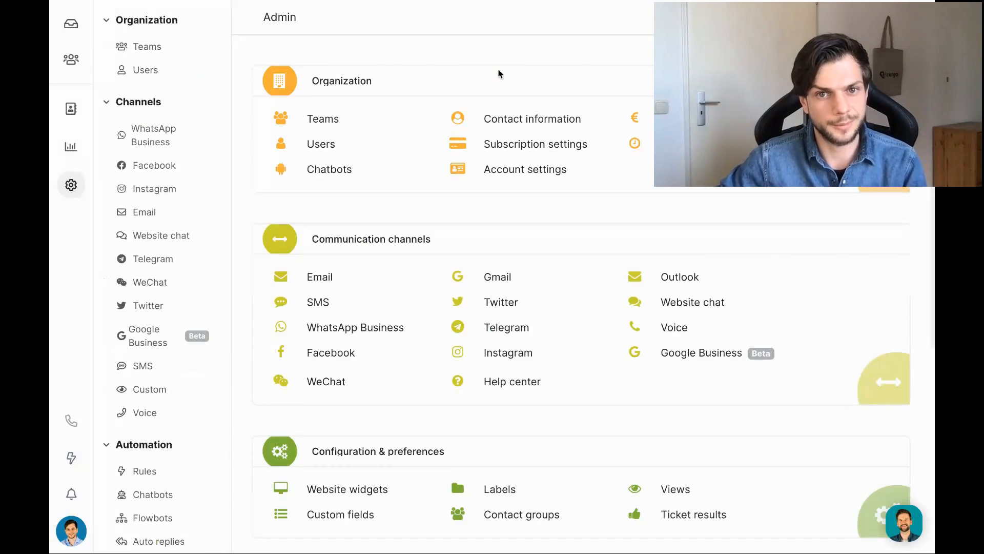
{"action": "scroll", "coordinate": [500, 74], "scroll_direction": "down", "scroll_amount": 6}
{"action": "scroll", "coordinate": [500, 74], "scroll_direction": "up", "scroll_amount": 6}
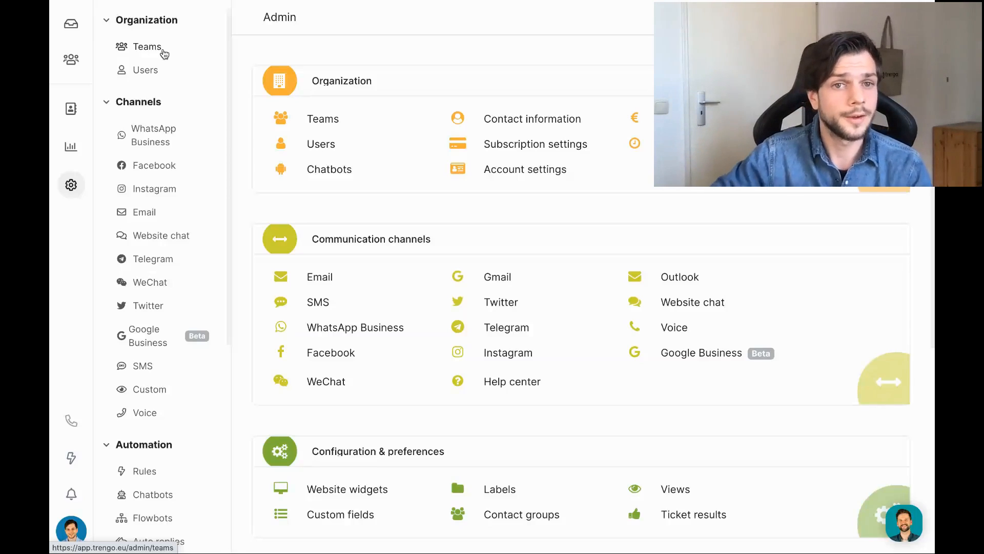
Open the Trengo CS team in Teams settings to view its one user and four channels.
{"action": "left_click", "coordinate": [163, 51]}
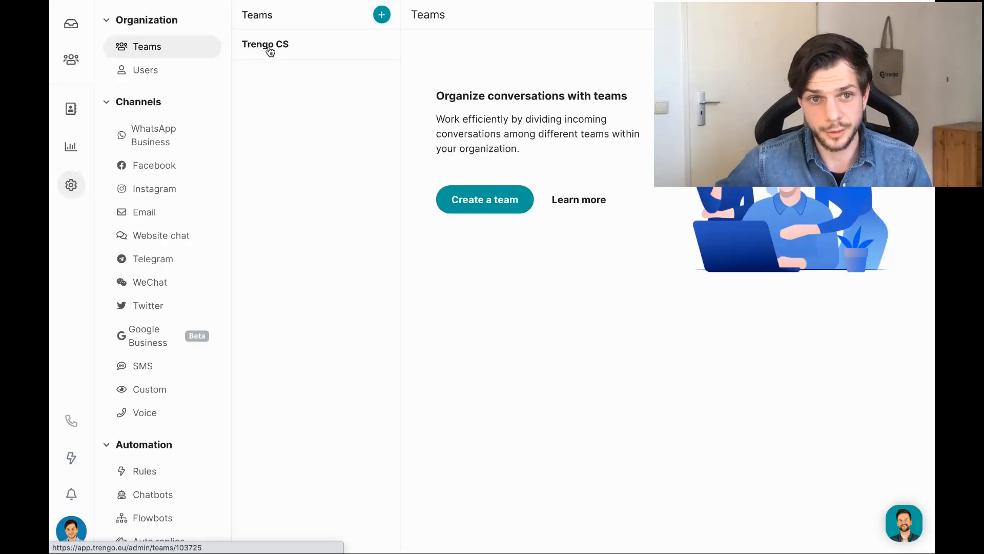
{"action": "left_click", "coordinate": [269, 50]}
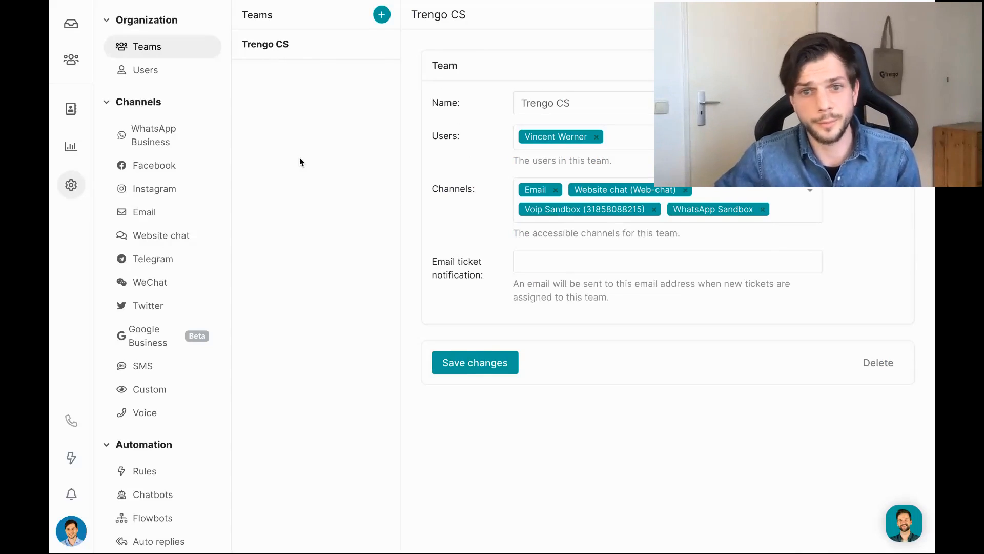
{"action": "left_click_drag", "start_coordinate": [438, 192], "coordinate": [493, 185]}
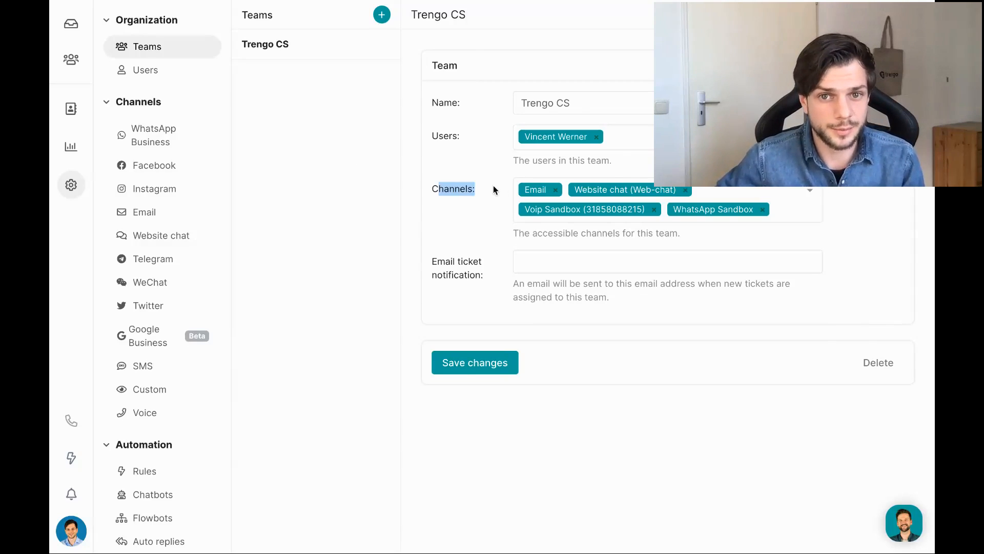
{"action": "left_click", "coordinate": [493, 188]}
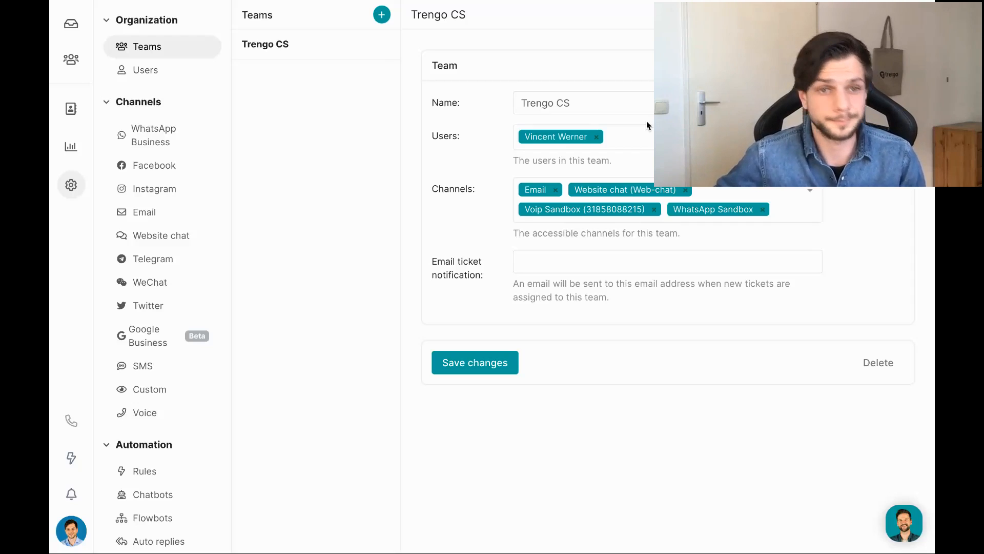
Begin inviting a colleague from Users and view the Authorization role options.
{"action": "left_click", "coordinate": [160, 77]}
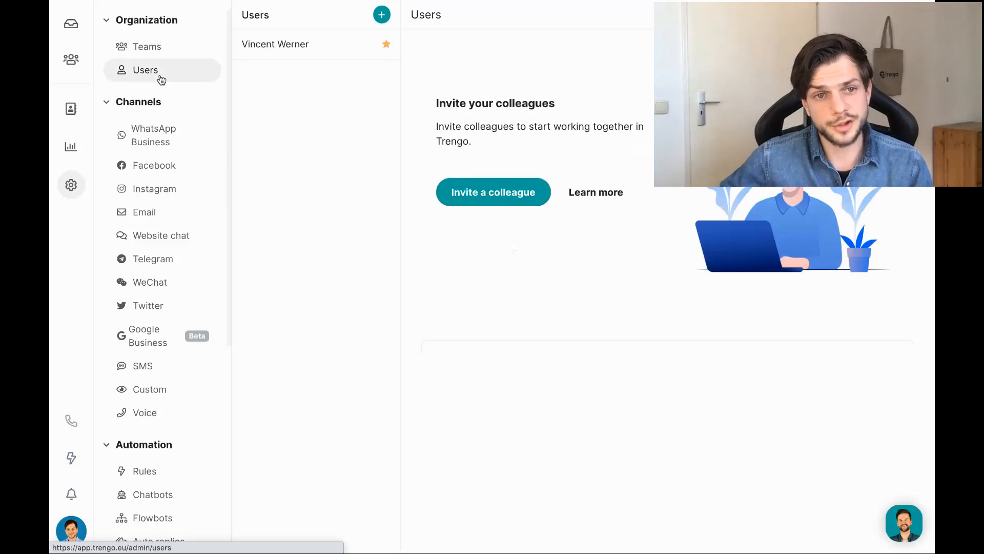
{"action": "left_click", "coordinate": [485, 194]}
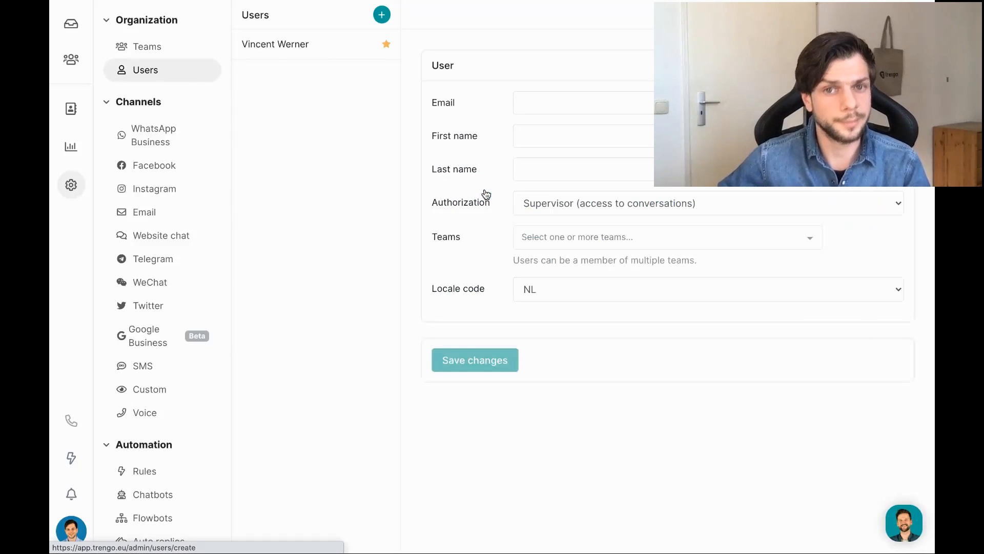
{"action": "left_click", "coordinate": [607, 98]}
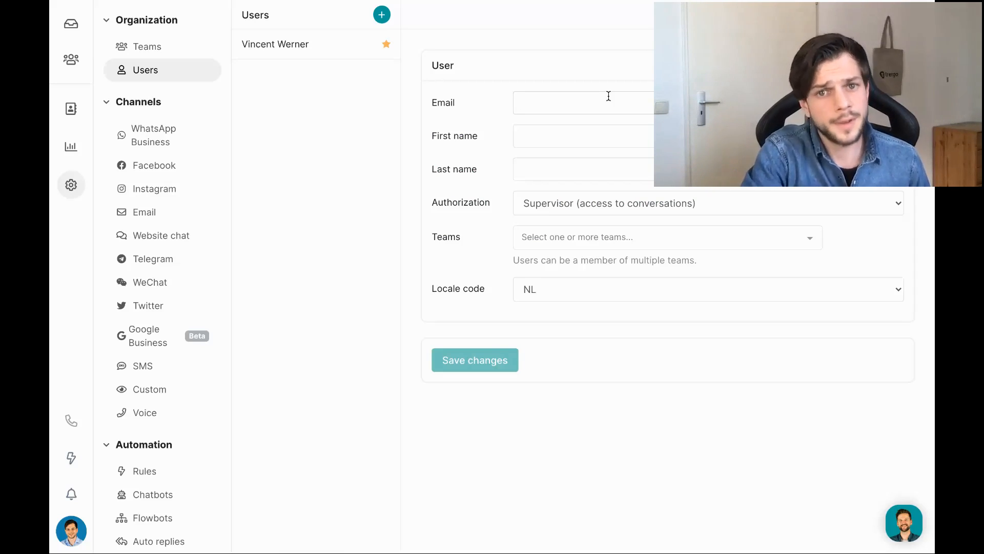
{"action": "left_click", "coordinate": [571, 205]}
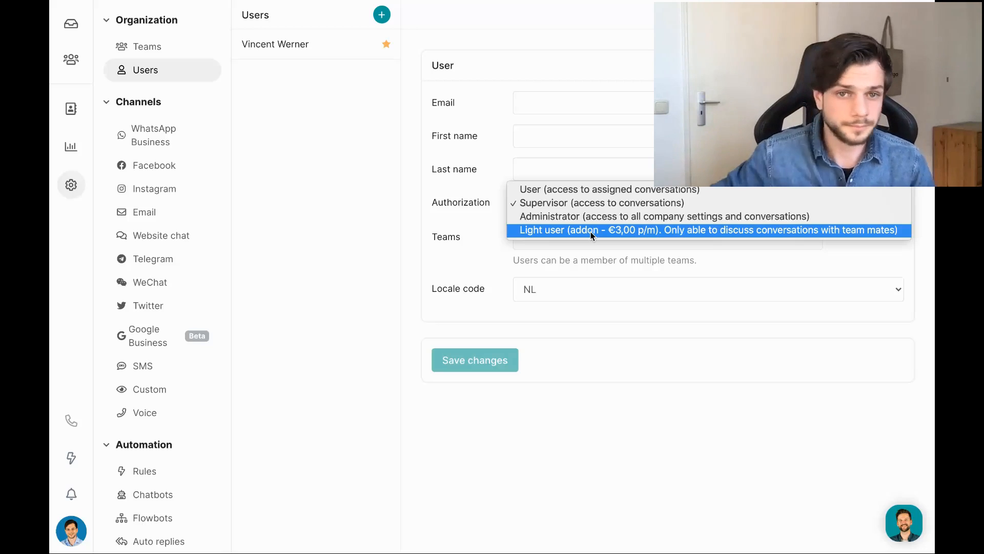
Close the Authorization list, leaving Supervisor as the selected role.
{"action": "left_click", "coordinate": [342, 175]}
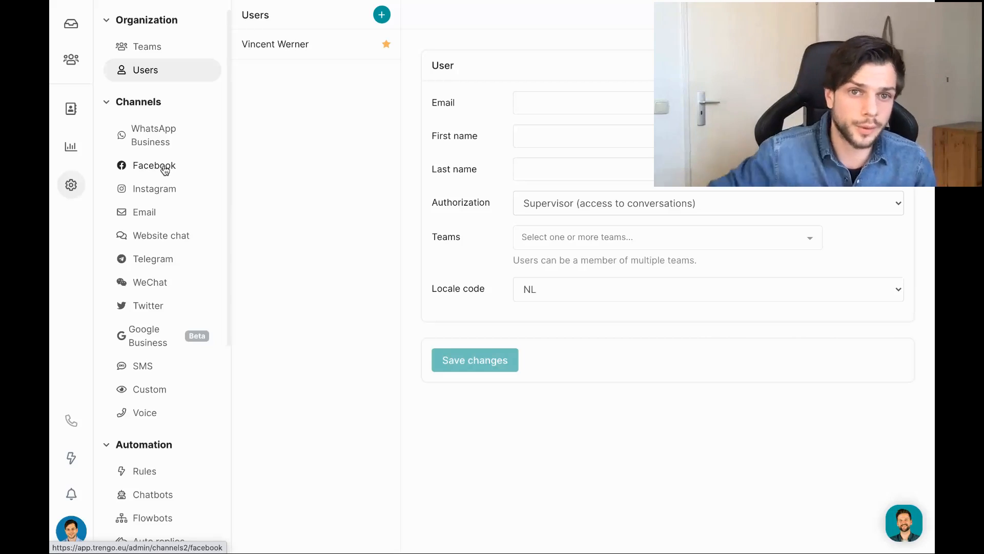
View the Facebook channel setup, then move to the WhatsApp Business channel page.
{"action": "left_click", "coordinate": [164, 169]}
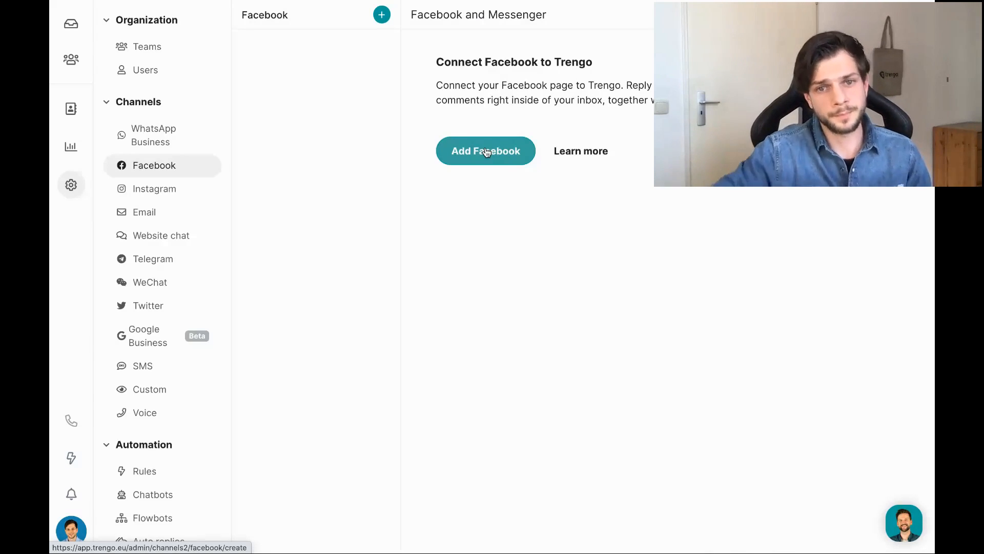
{"action": "left_click", "coordinate": [166, 135]}
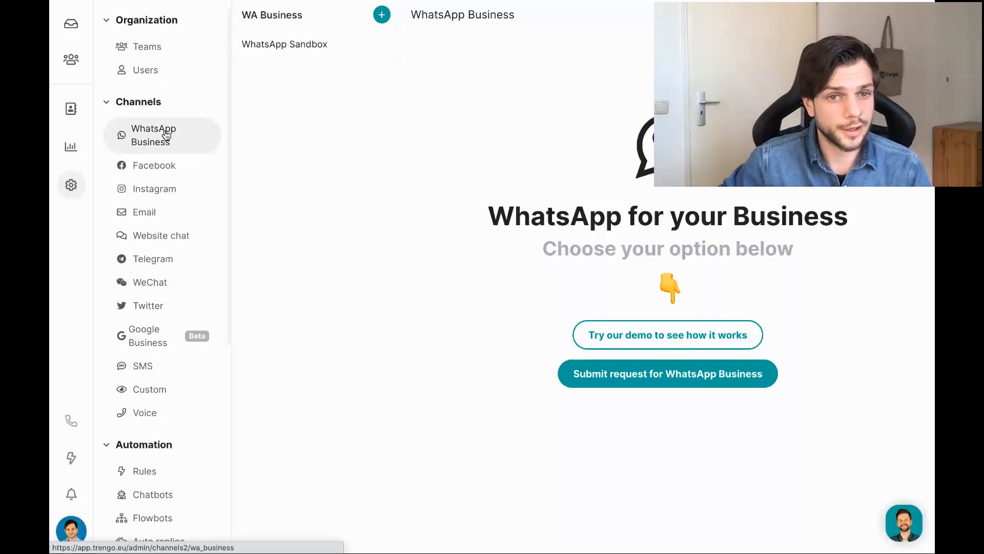
{"action": "scroll", "coordinate": [170, 210], "scroll_direction": "down", "scroll_amount": 2}
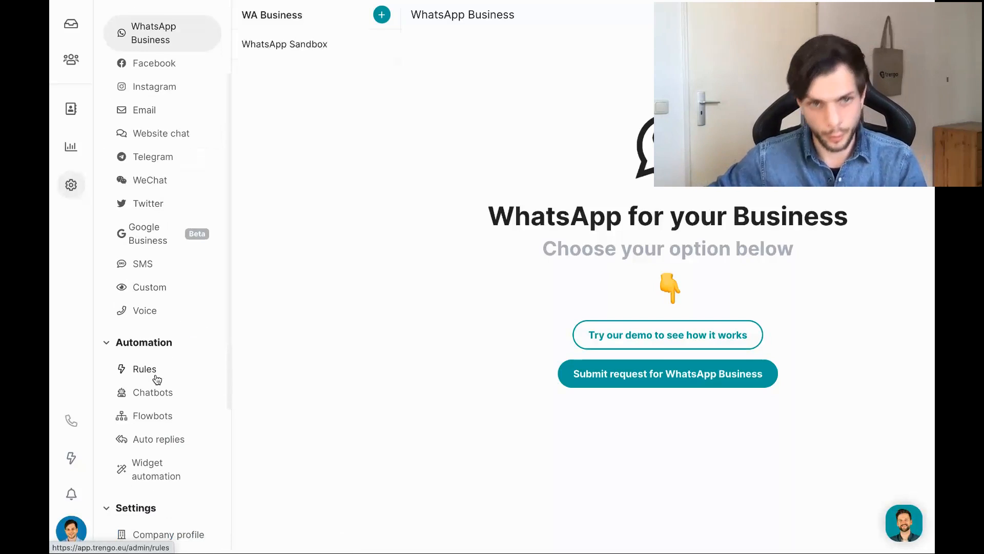
{"action": "scroll", "coordinate": [157, 379], "scroll_direction": "up", "scroll_amount": 2}
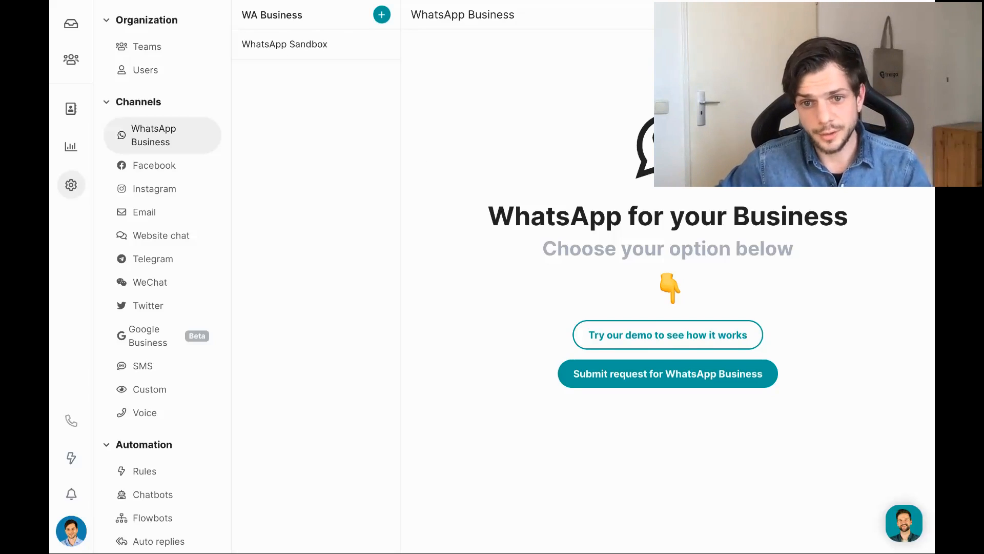
Open the WhatsApp Business request form and review its company, category, manager ID and phone fields.
{"action": "left_click", "coordinate": [643, 363]}
{"action": "scroll", "coordinate": [527, 305], "scroll_direction": "up", "scroll_amount": 5}
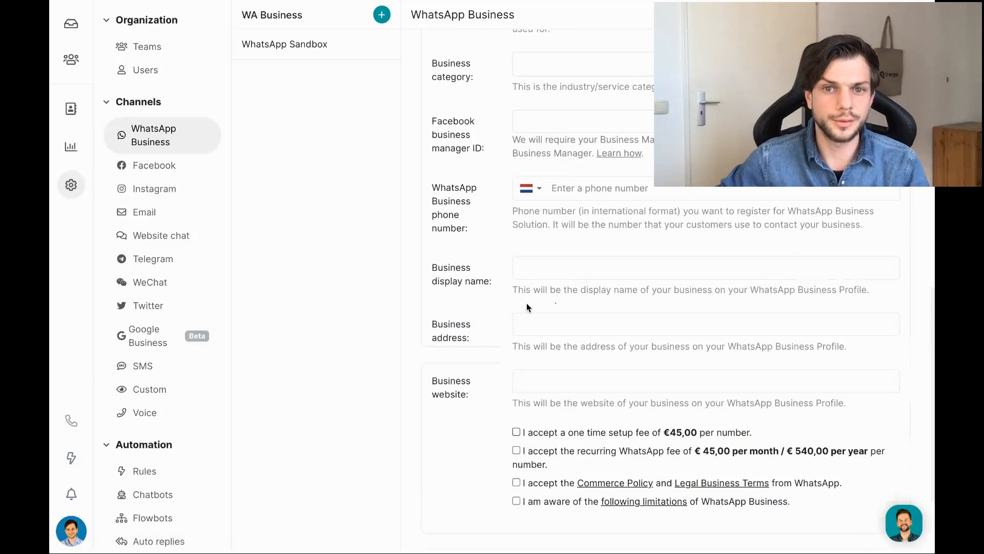
{"action": "scroll", "coordinate": [640, 264], "scroll_direction": "up", "scroll_amount": 1}
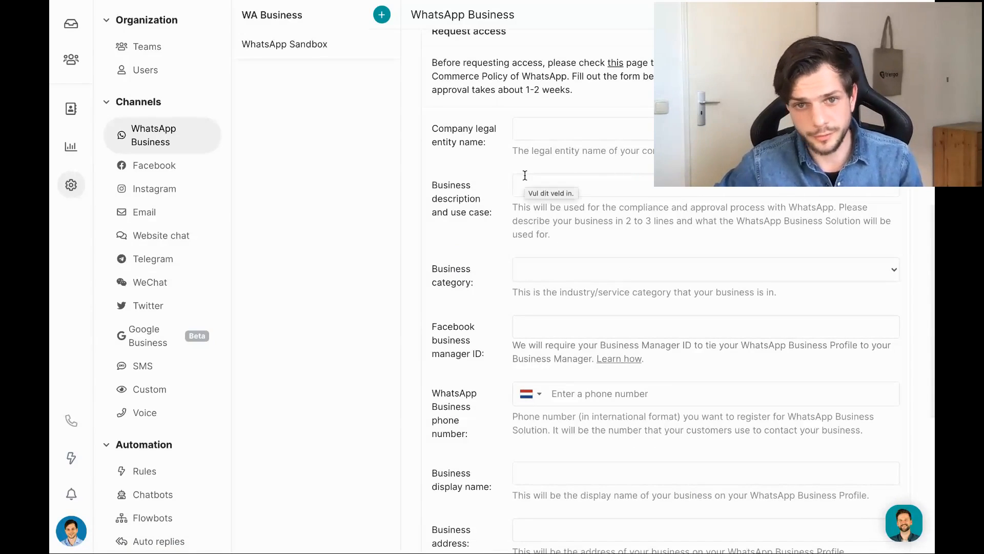
{"action": "scroll", "coordinate": [525, 177], "scroll_direction": "down", "scroll_amount": 1}
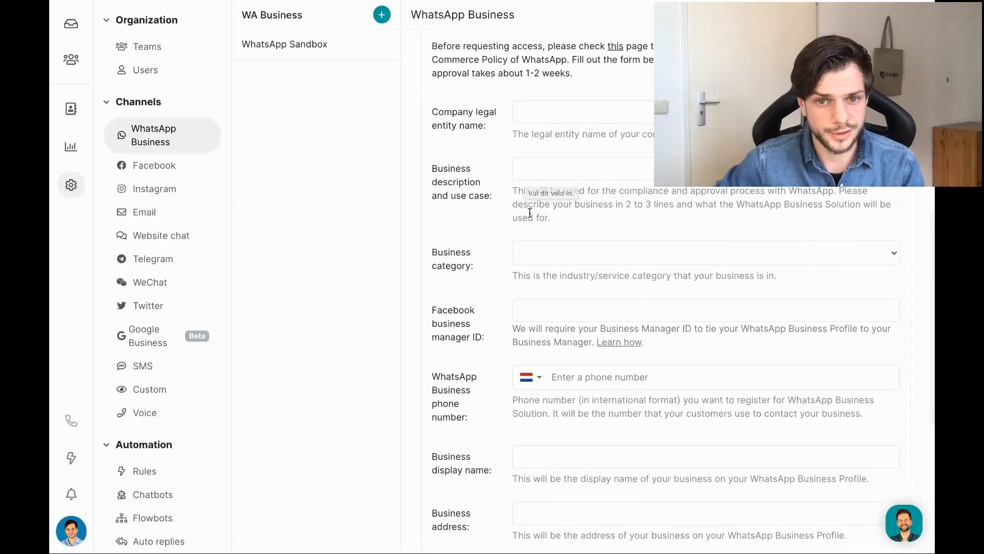
{"action": "left_click_drag", "start_coordinate": [432, 308], "coordinate": [494, 338]}
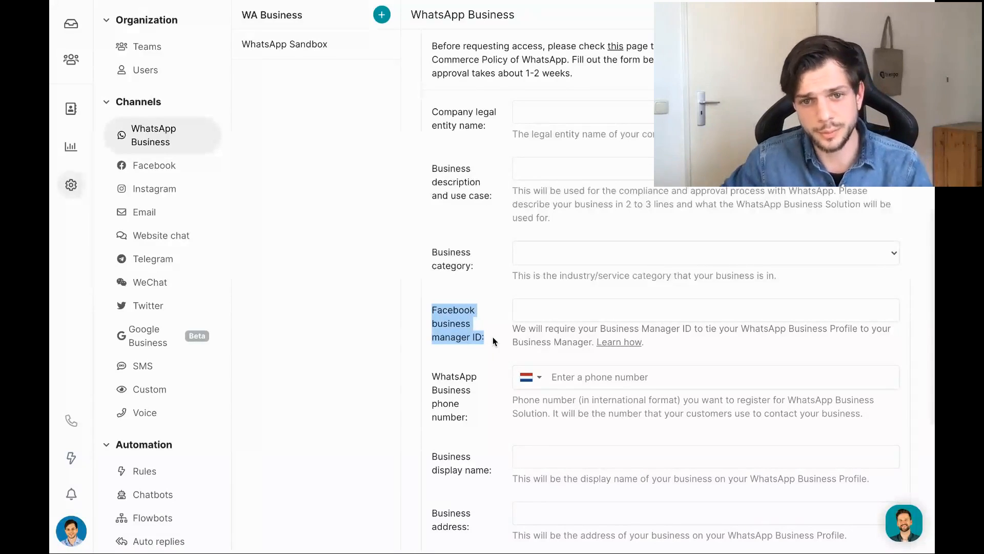
{"action": "left_click", "coordinate": [539, 325]}
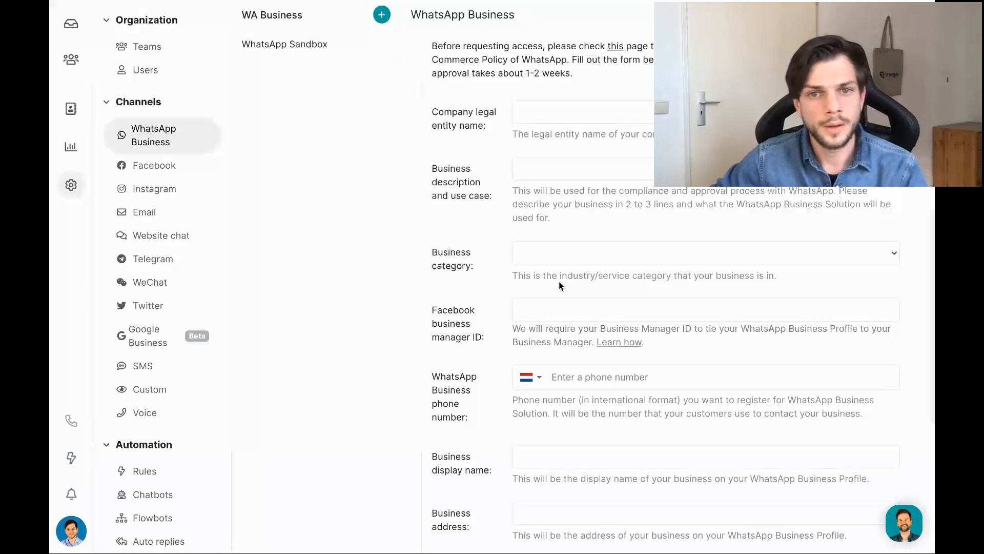
Review the fee checkboxes and upgrade notice, then return to the WhatsApp Business landing page.
{"action": "scroll", "coordinate": [559, 282], "scroll_direction": "down", "scroll_amount": 2}
{"action": "scroll", "coordinate": [560, 285], "scroll_direction": "down", "scroll_amount": 5}
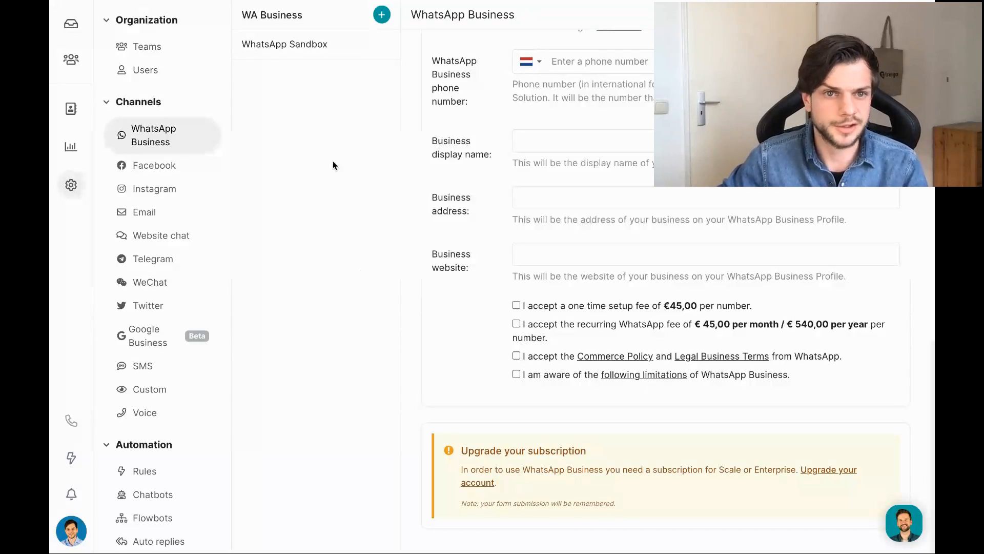
{"action": "left_click", "coordinate": [144, 141]}
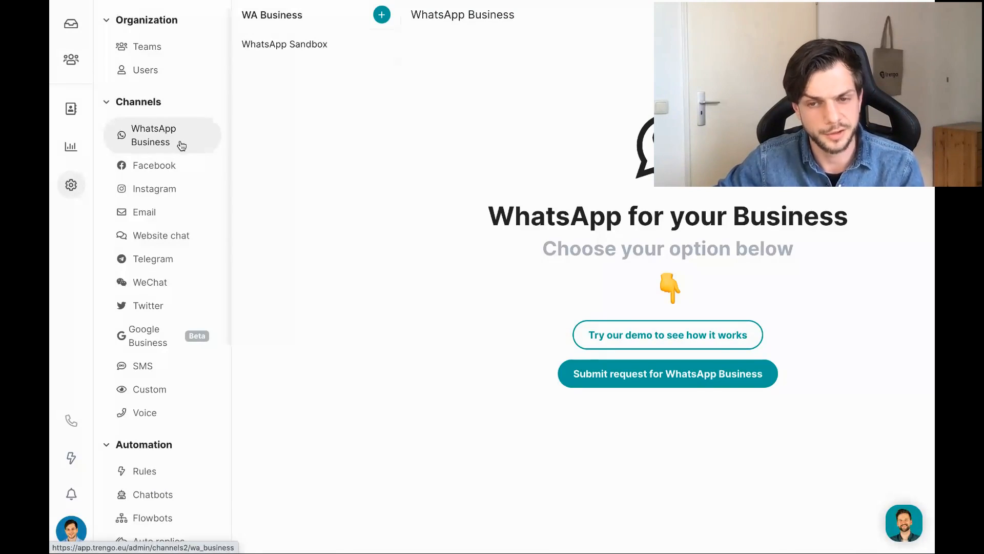
{"action": "left_click", "coordinate": [623, 338]}
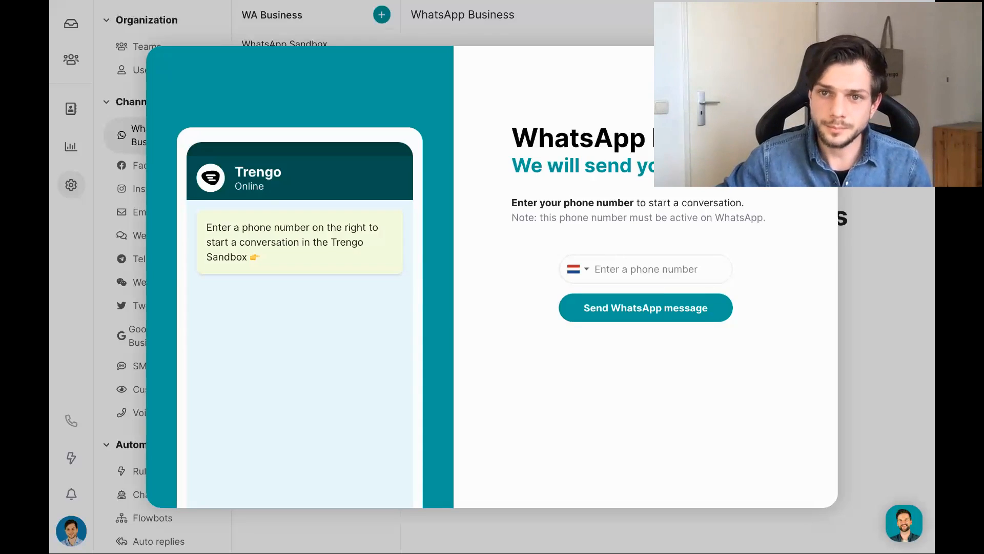
{"action": "left_click", "coordinate": [817, 67]}
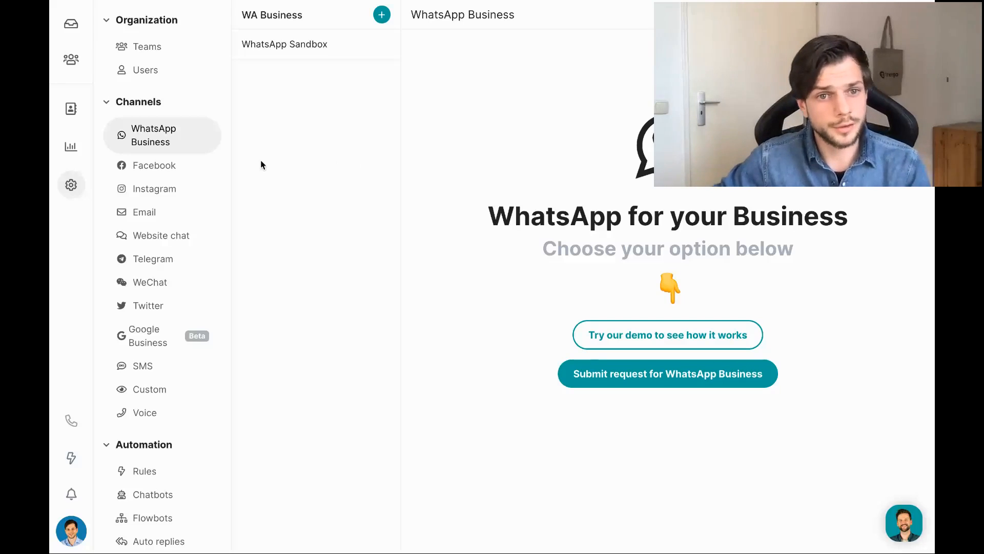
Switch to the Email channel settings showing the Add email prompt.
{"action": "left_click", "coordinate": [159, 213]}
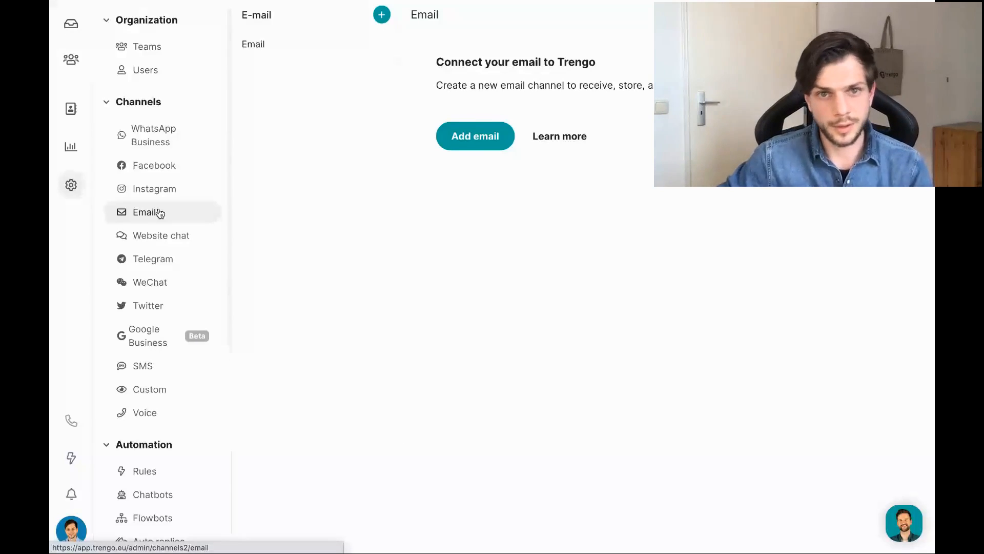
{"action": "left_click", "coordinate": [384, 15]}
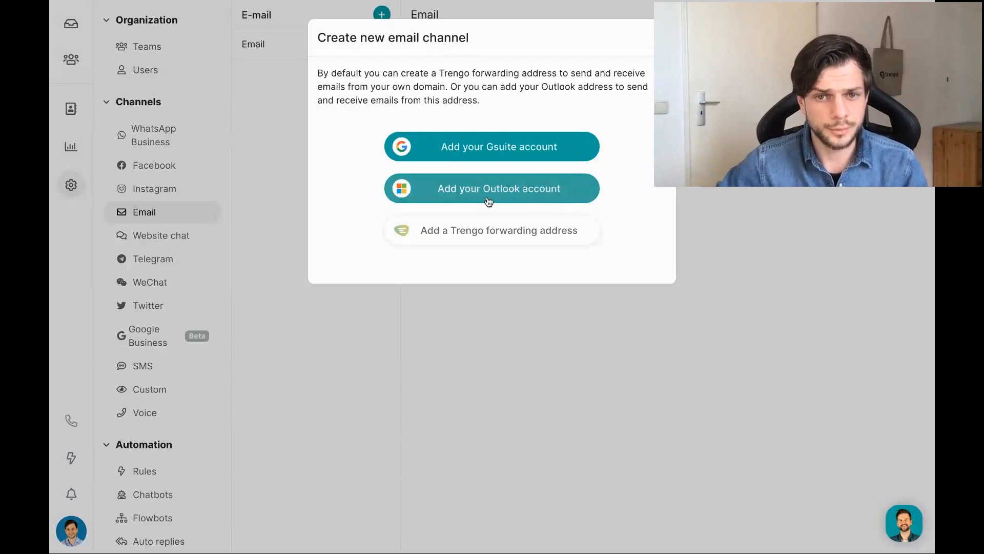
{"action": "left_click", "coordinate": [506, 233]}
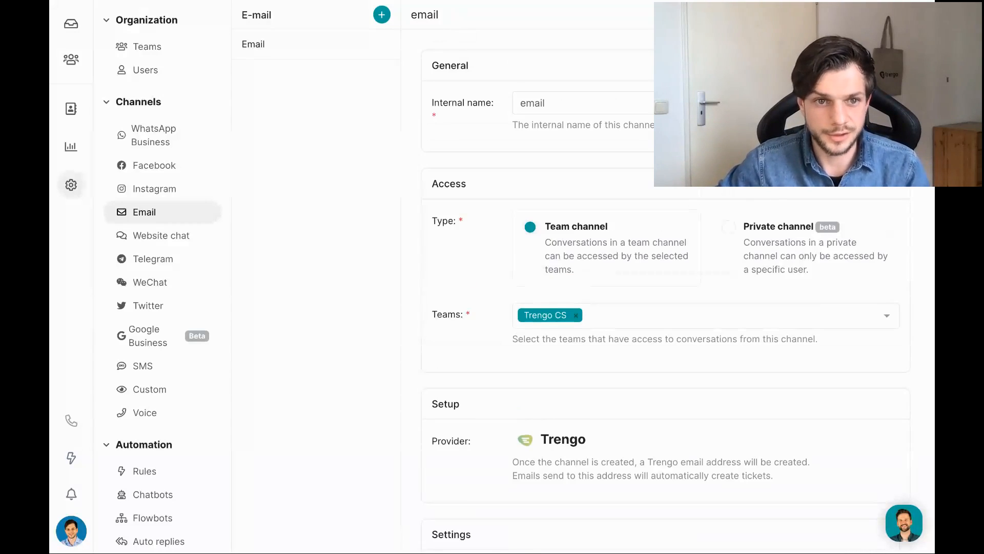
{"action": "double_click", "coordinate": [604, 101]}
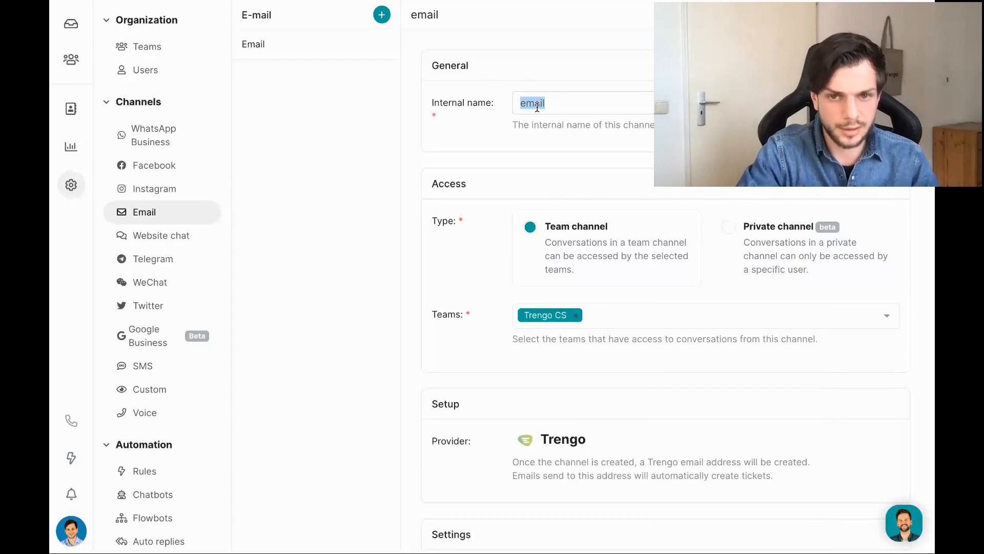
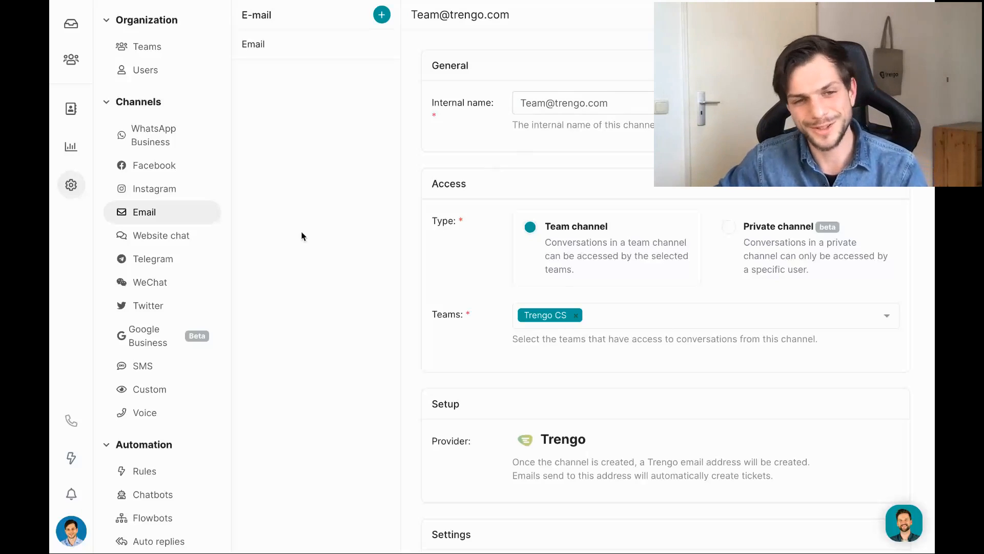
Keep the channel as a Team channel instead of a private one.
{"action": "scroll", "coordinate": [617, 141], "scroll_direction": "down", "scroll_amount": 2}
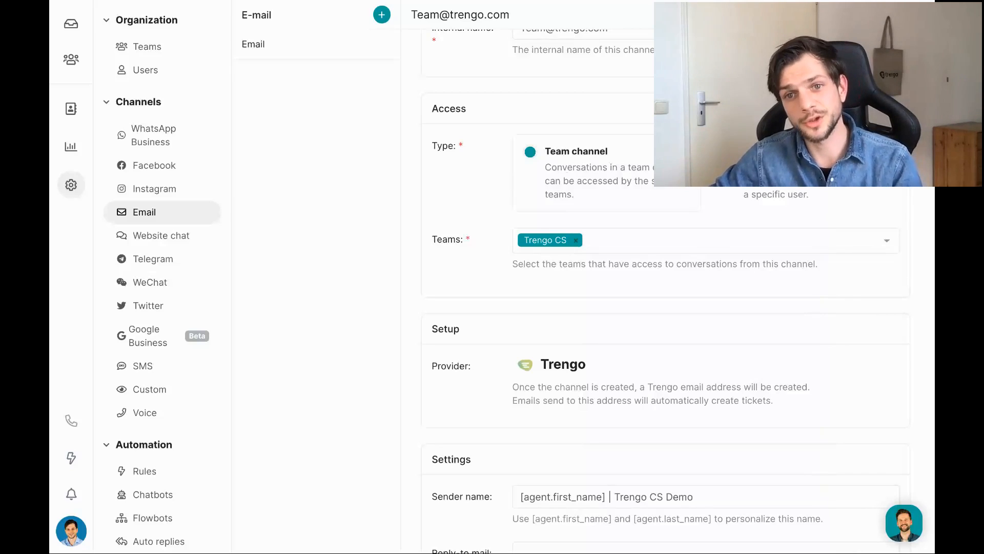
{"action": "left_click", "coordinate": [759, 163]}
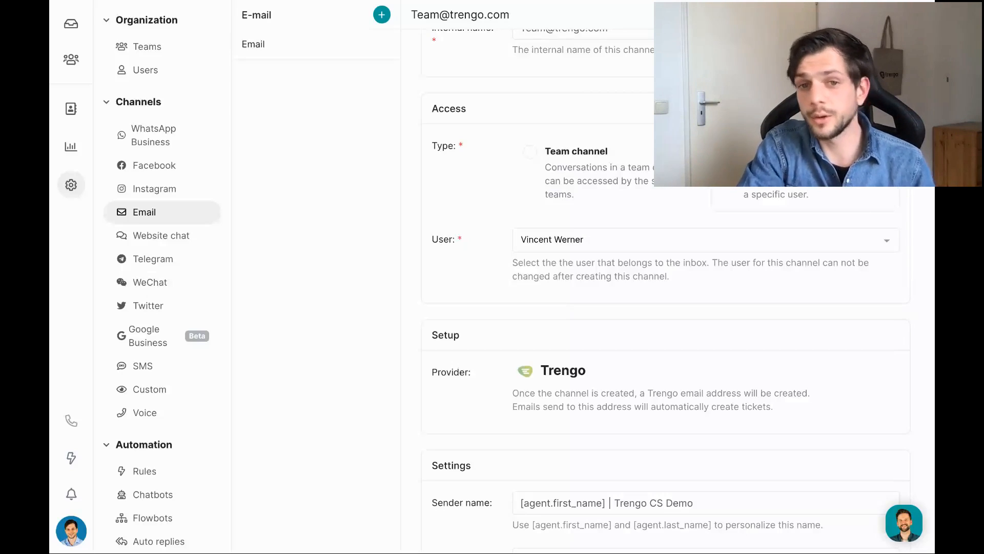
{"action": "left_click", "coordinate": [531, 152]}
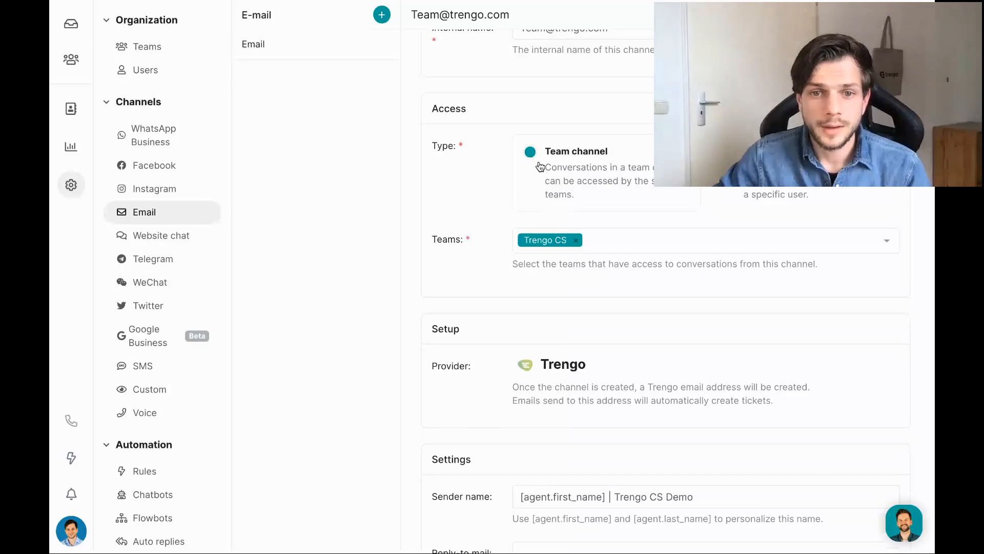
{"action": "scroll", "coordinate": [579, 247], "scroll_direction": "down", "scroll_amount": 3}
{"action": "scroll", "coordinate": [579, 247], "scroll_direction": "down", "scroll_amount": 4}
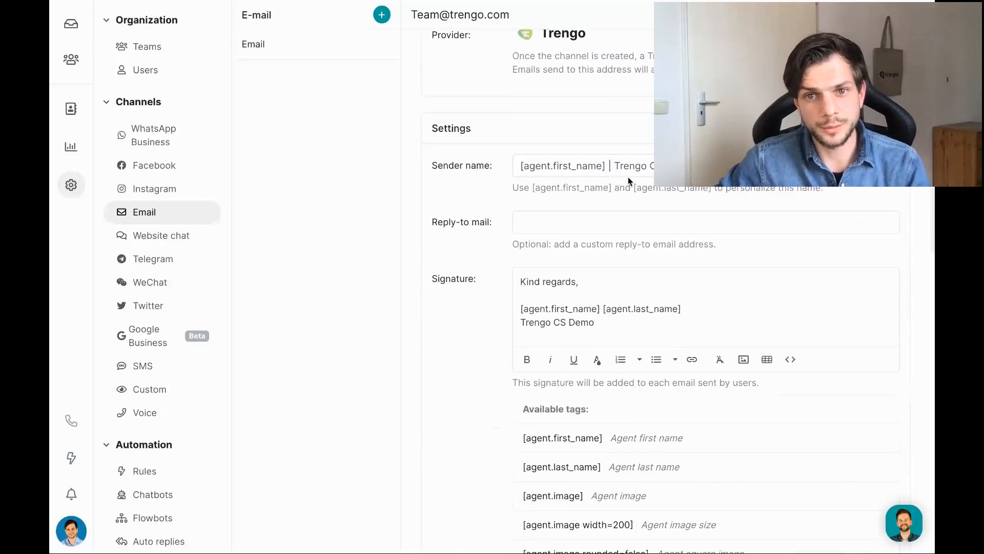
{"action": "scroll", "coordinate": [628, 177], "scroll_direction": "down", "scroll_amount": 6}
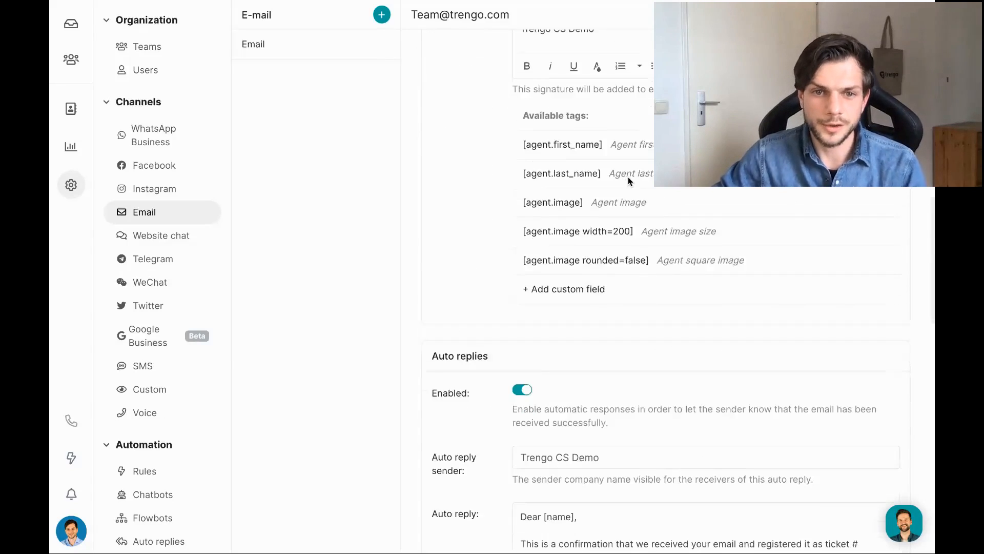
{"action": "scroll", "coordinate": [628, 177], "scroll_direction": "down", "scroll_amount": 4}
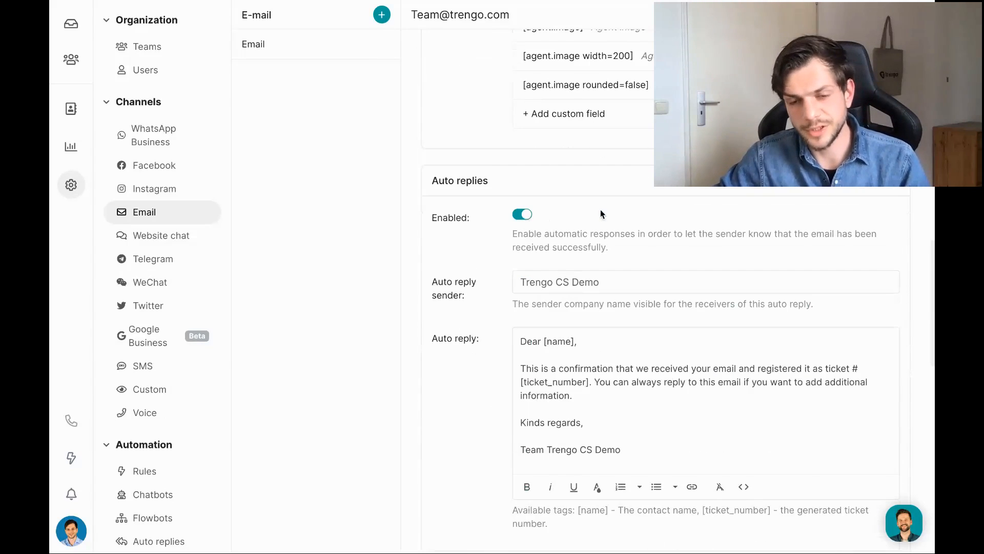
{"action": "scroll", "coordinate": [601, 210], "scroll_direction": "down", "scroll_amount": 1}
{"action": "scroll", "coordinate": [600, 210], "scroll_direction": "down", "scroll_amount": 7}
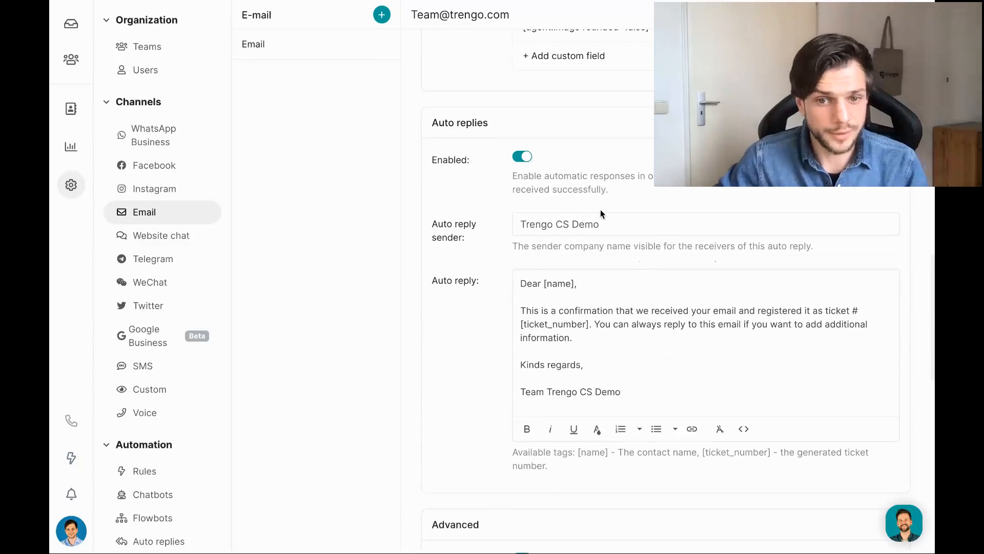
{"action": "scroll", "coordinate": [600, 209], "scroll_direction": "down", "scroll_amount": 4}
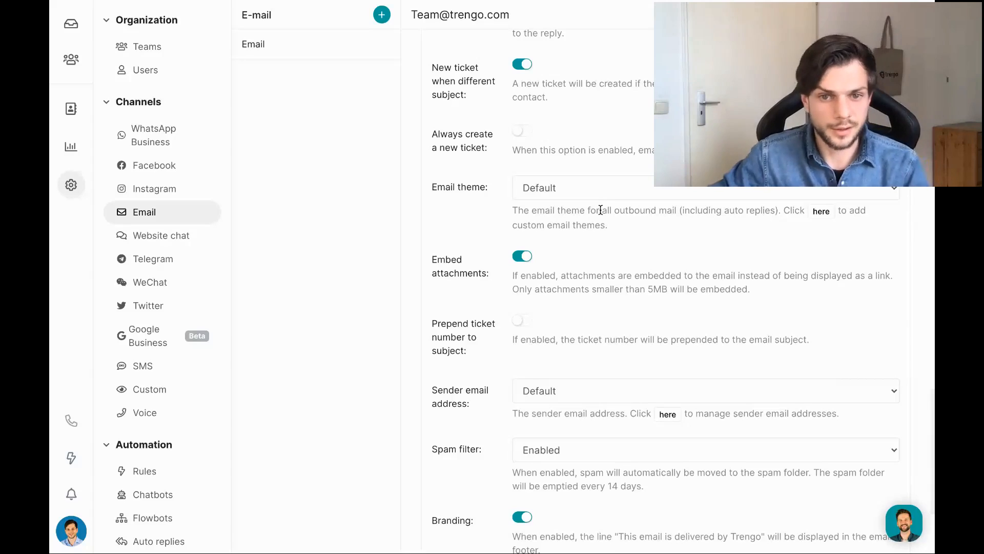
{"action": "left_click_drag", "start_coordinate": [471, 405], "coordinate": [425, 390]}
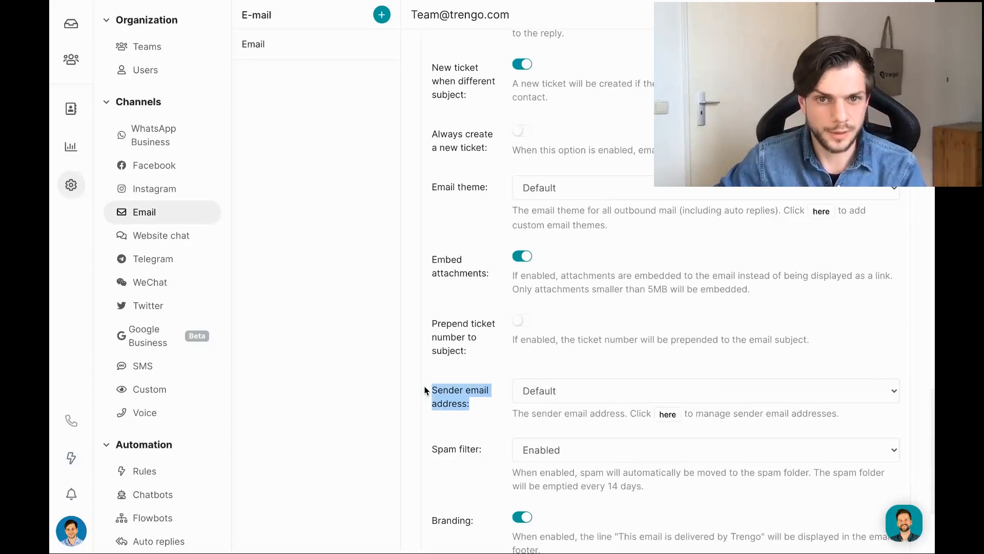
{"action": "scroll", "coordinate": [657, 226], "scroll_direction": "down", "scroll_amount": 3}
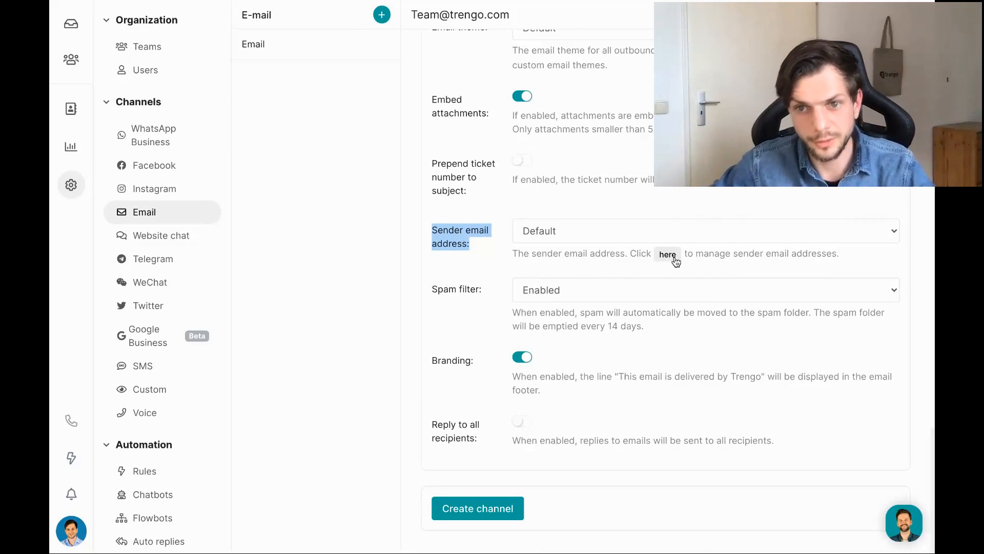
{"action": "left_click", "coordinate": [668, 255]}
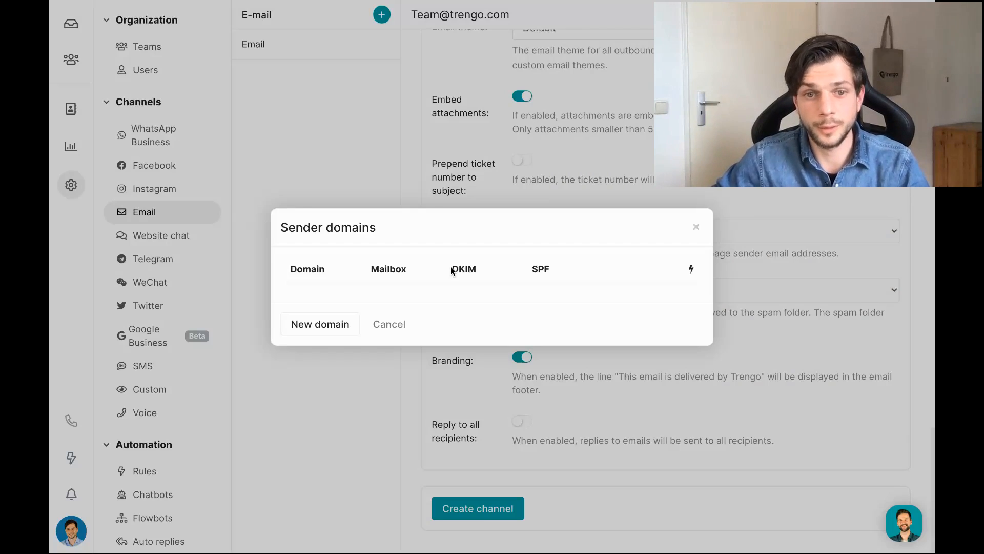
{"action": "left_click", "coordinate": [329, 324]}
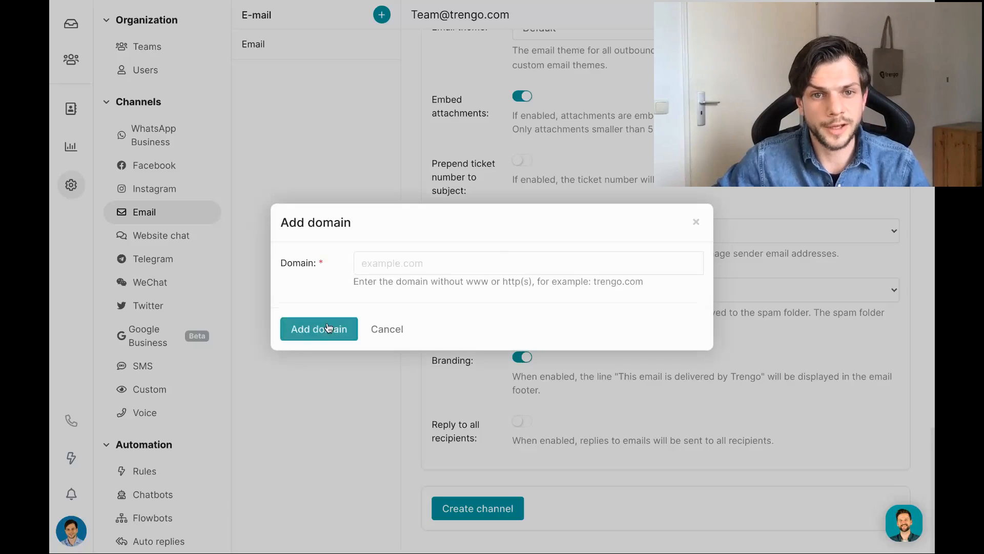
{"action": "left_click", "coordinate": [464, 267]}
{"action": "type", "text": "te"}
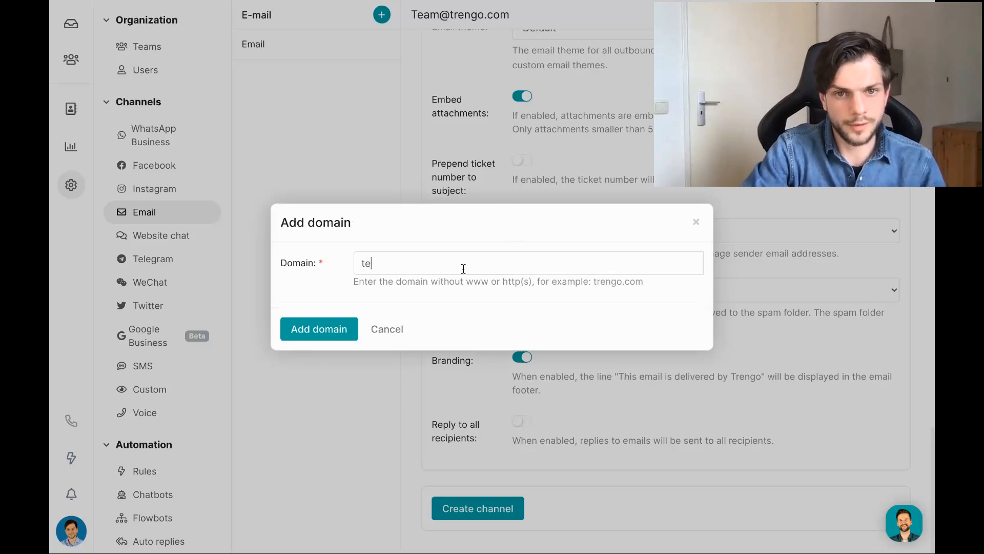
{"action": "type", "text": "sting.com"}
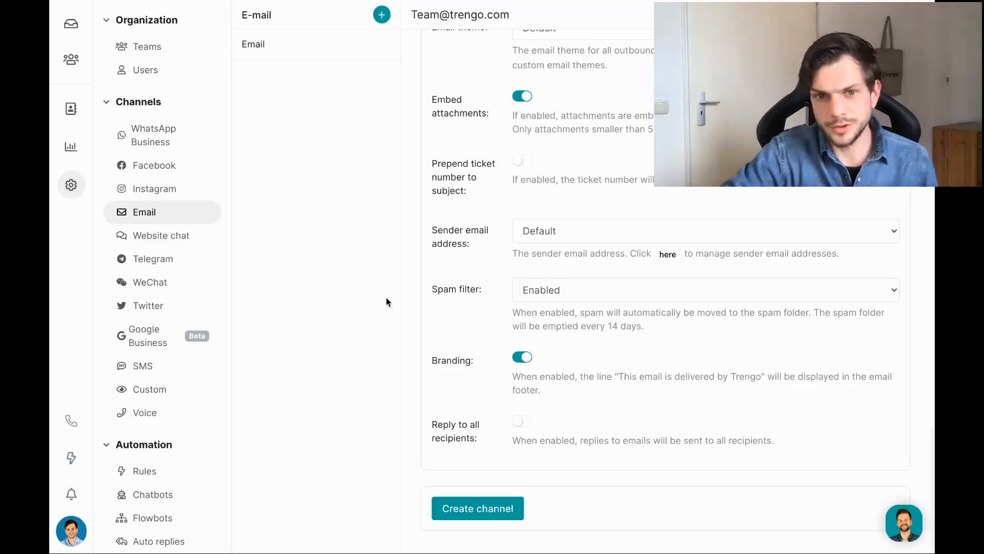
{"action": "left_click", "coordinate": [668, 255]}
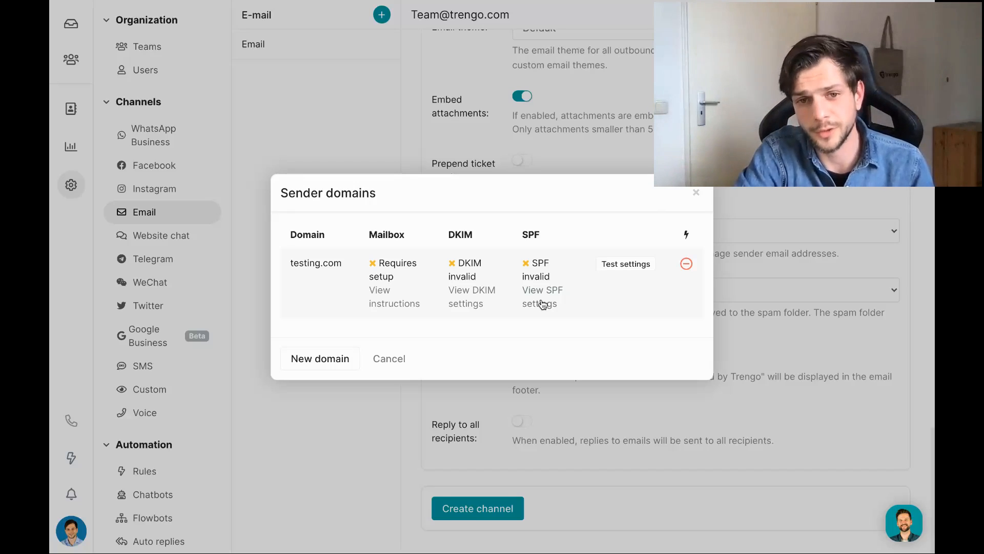
{"action": "left_click", "coordinate": [542, 303]}
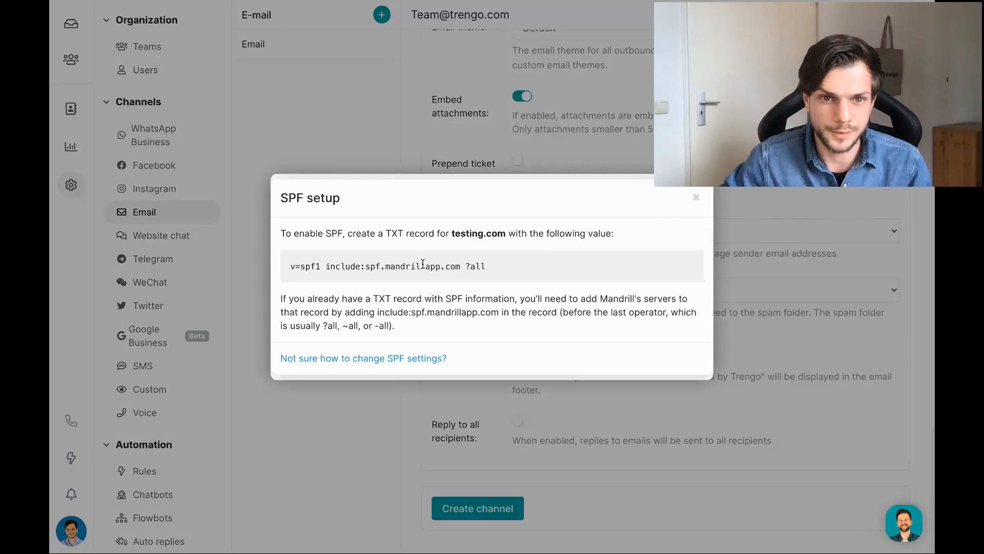
{"action": "triple_click", "coordinate": [423, 263]}
{"action": "left_click", "coordinate": [696, 197]}
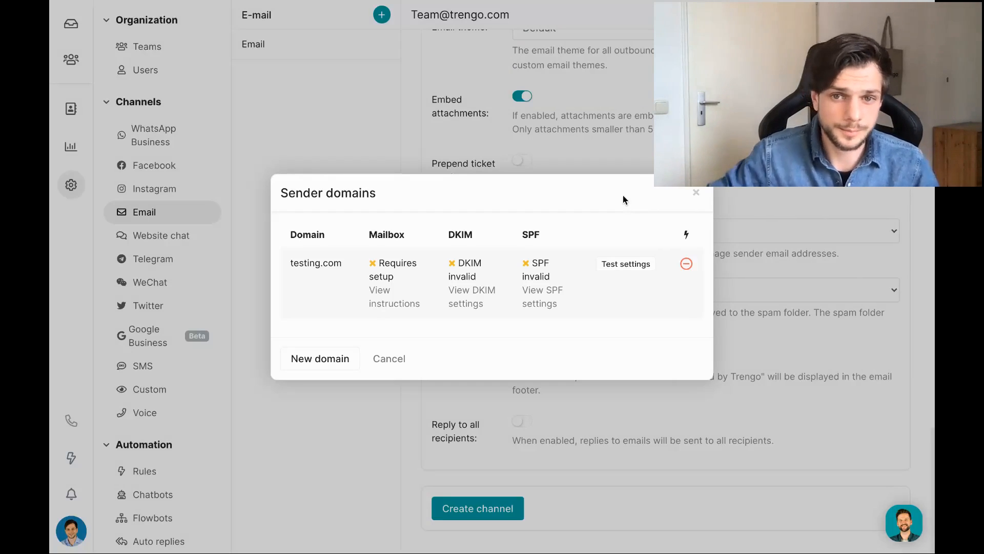
{"action": "left_click", "coordinate": [696, 192]}
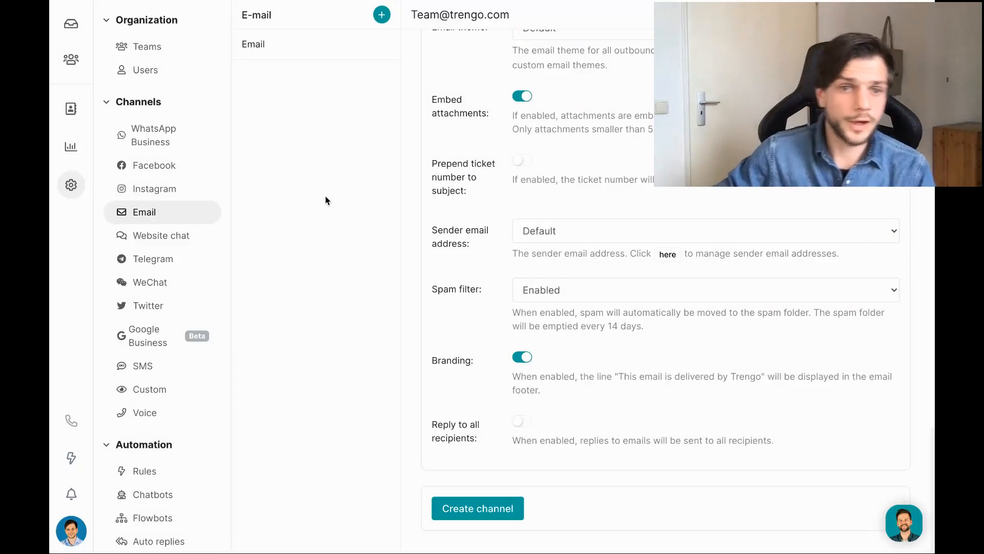
Switch to the Website chat channel page, discarding the unsaved email form.
{"action": "left_click", "coordinate": [133, 243]}
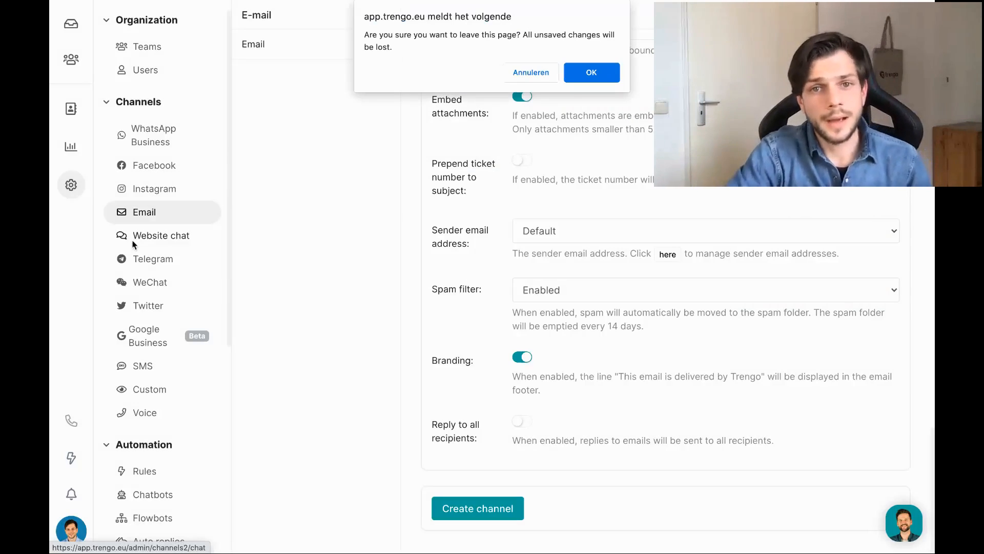
{"action": "left_click", "coordinate": [595, 71]}
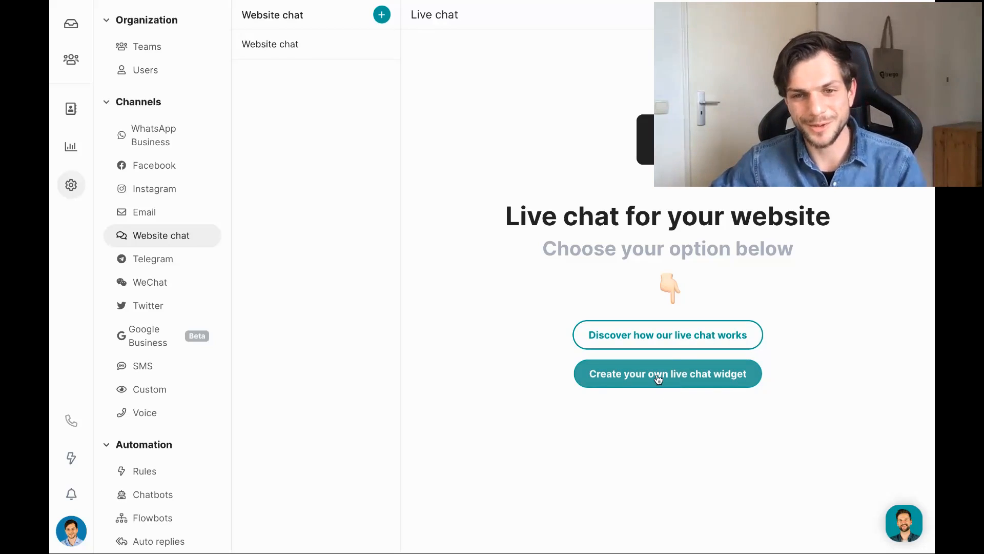
Start a new live chat widget and keep employee avatars set to Yes.
{"action": "left_click", "coordinate": [688, 383]}
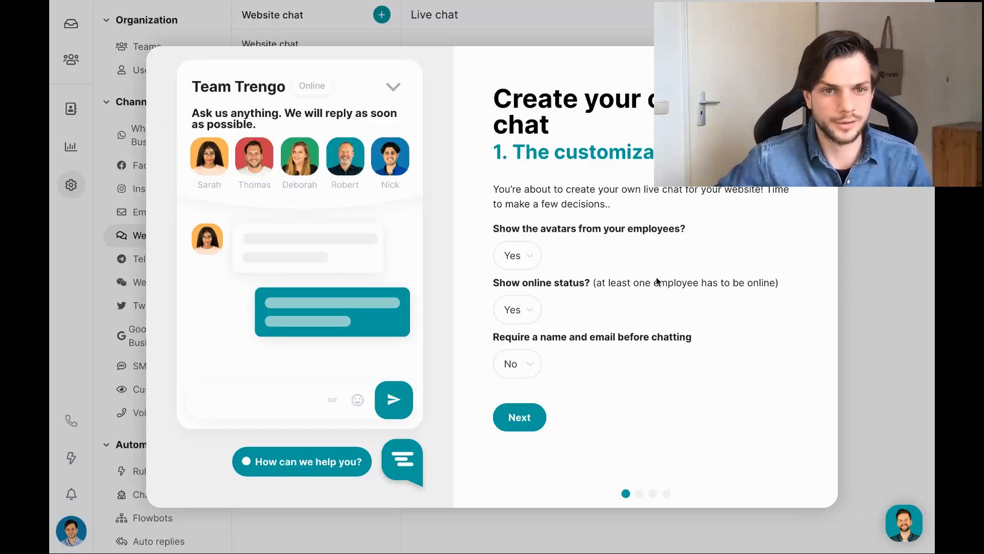
{"action": "left_click", "coordinate": [517, 255]}
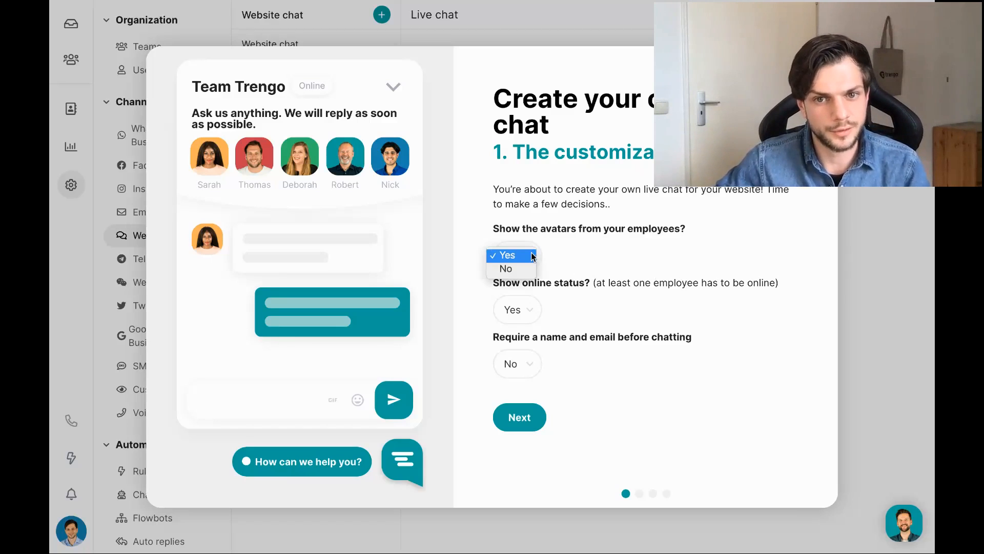
{"action": "left_click", "coordinate": [516, 269]}
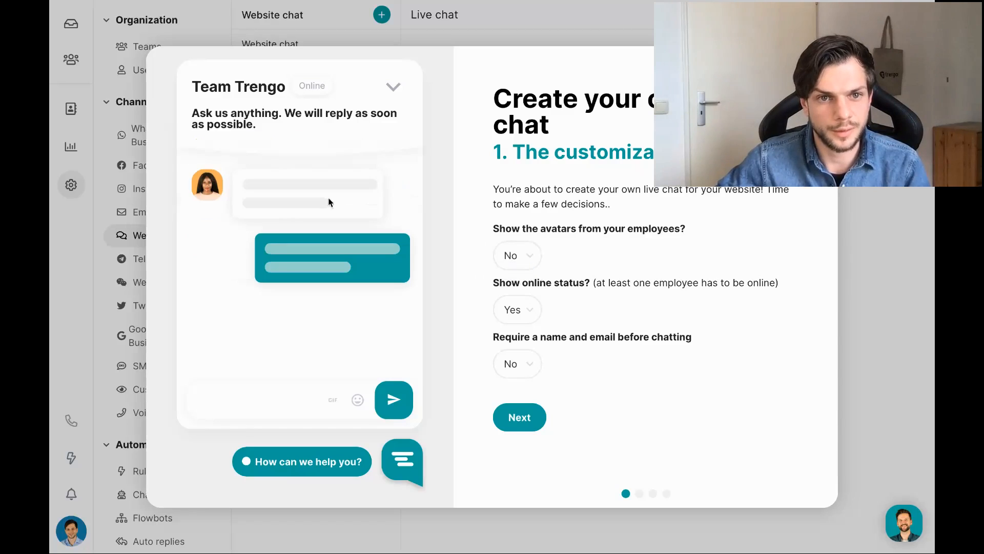
{"action": "left_click", "coordinate": [512, 255]}
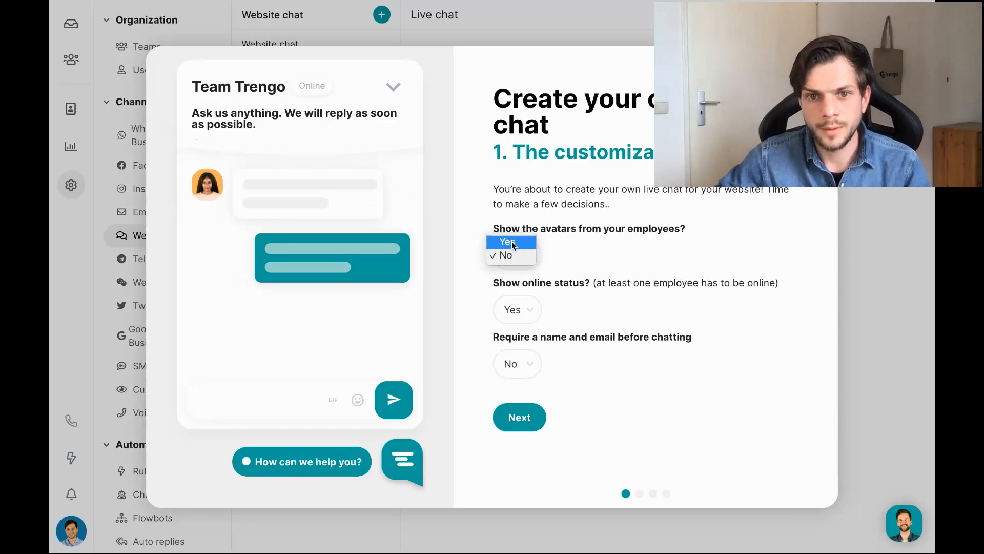
{"action": "left_click", "coordinate": [512, 241]}
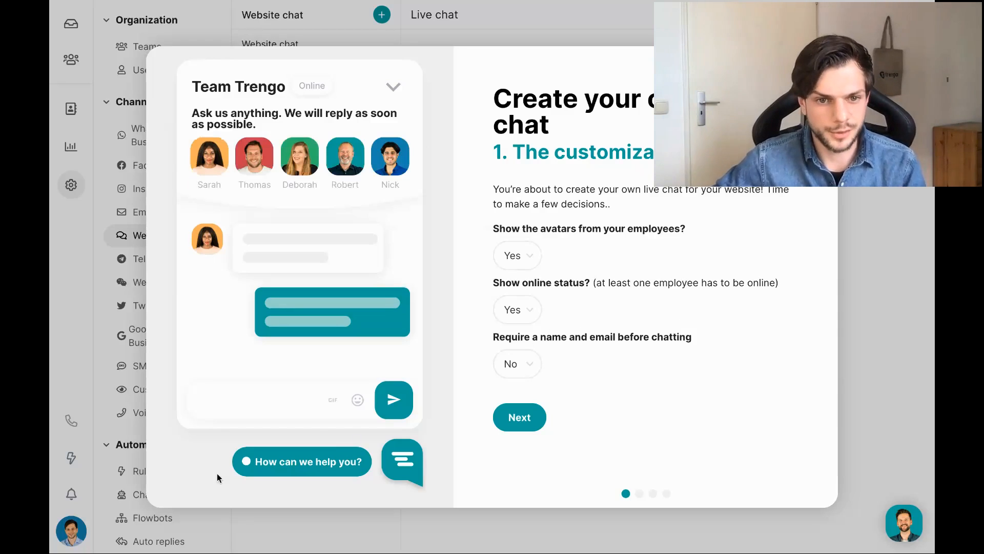
Keep online status set to Yes and leave name and email requirement at No.
{"action": "left_click", "coordinate": [511, 308]}
{"action": "left_click", "coordinate": [512, 324]}
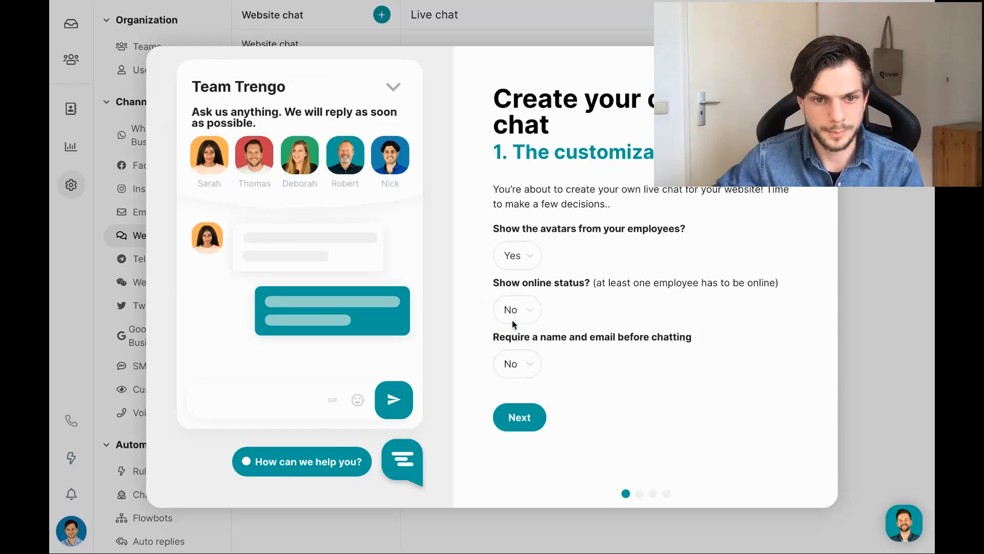
{"action": "left_click", "coordinate": [518, 312]}
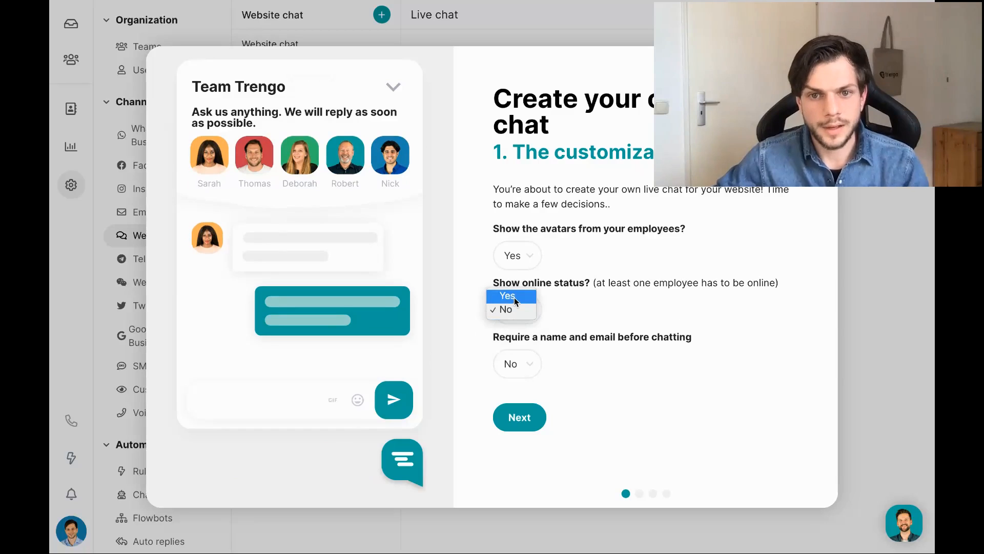
{"action": "left_click", "coordinate": [515, 297]}
{"action": "left_click", "coordinate": [526, 362]}
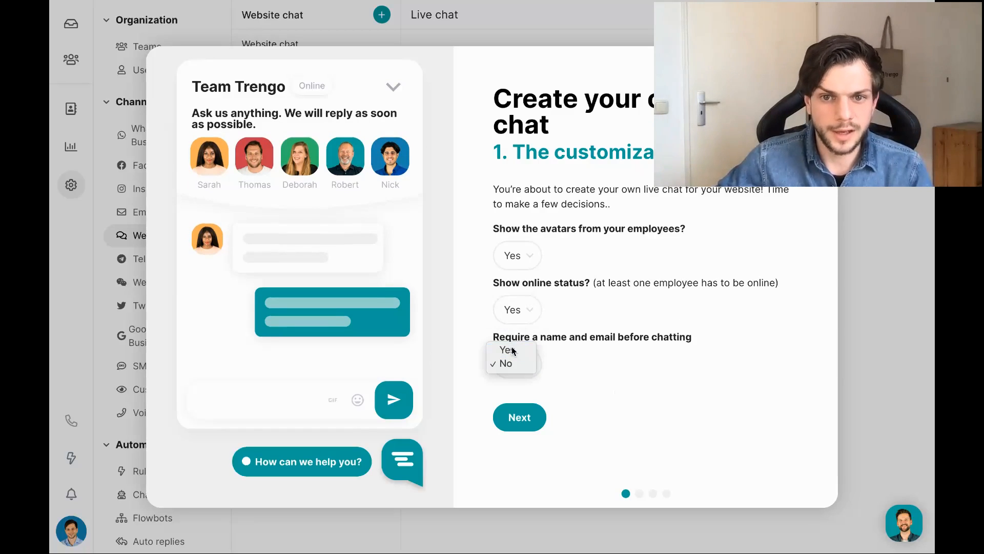
{"action": "left_click", "coordinate": [511, 349]}
{"action": "left_click", "coordinate": [512, 351]}
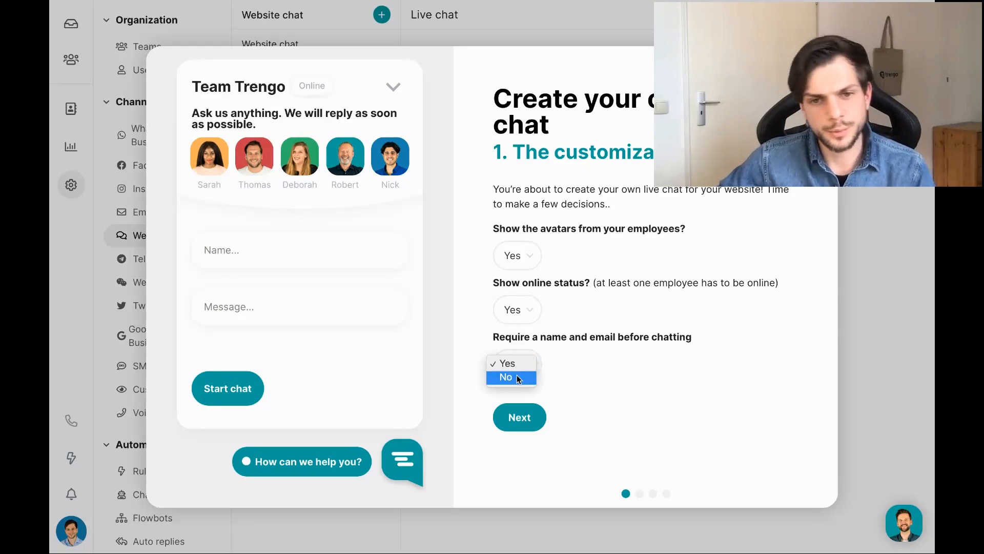
{"action": "left_click", "coordinate": [517, 375]}
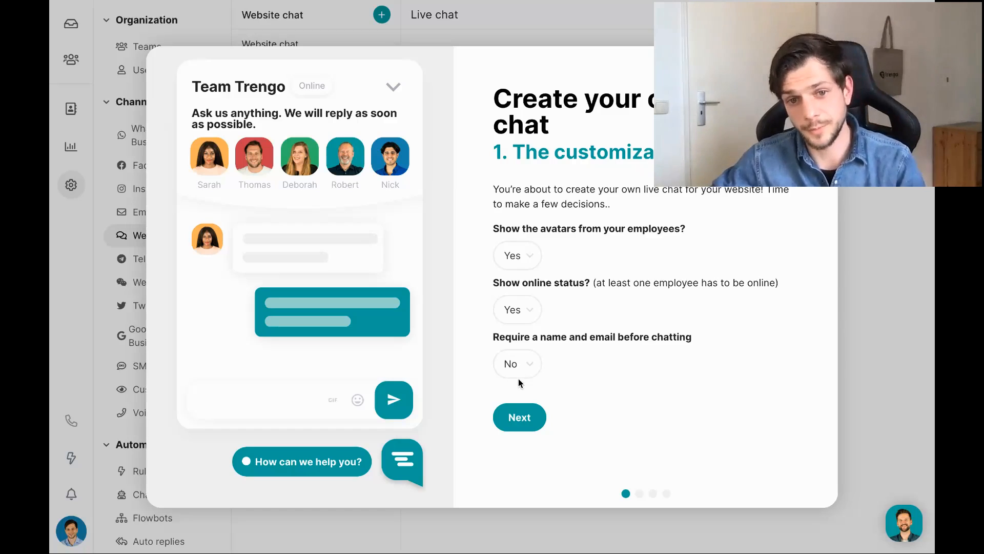
On the copy step, briefly change the greeting to 'Test', restore 'How can we help you?', and continue.
{"action": "left_click", "coordinate": [538, 420]}
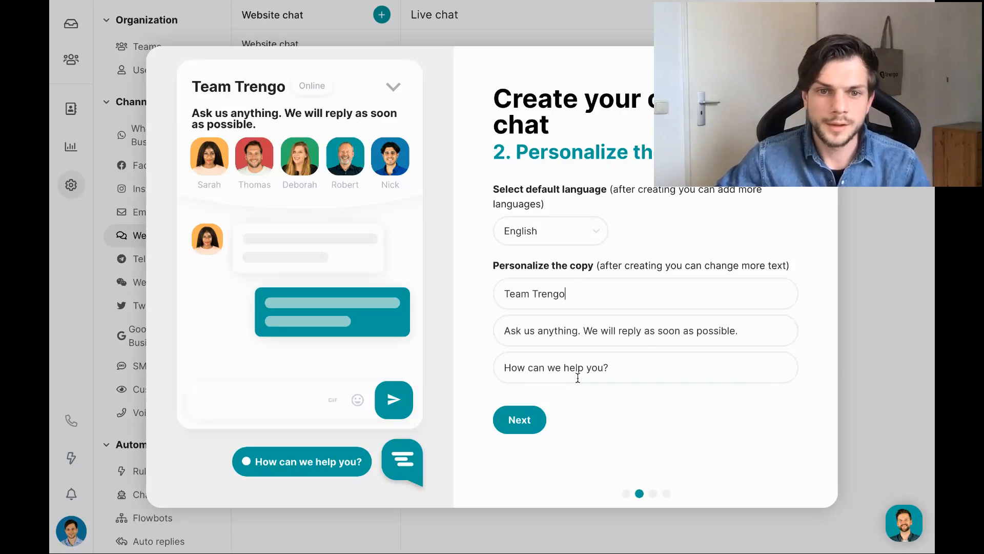
{"action": "triple_click", "coordinate": [589, 368]}
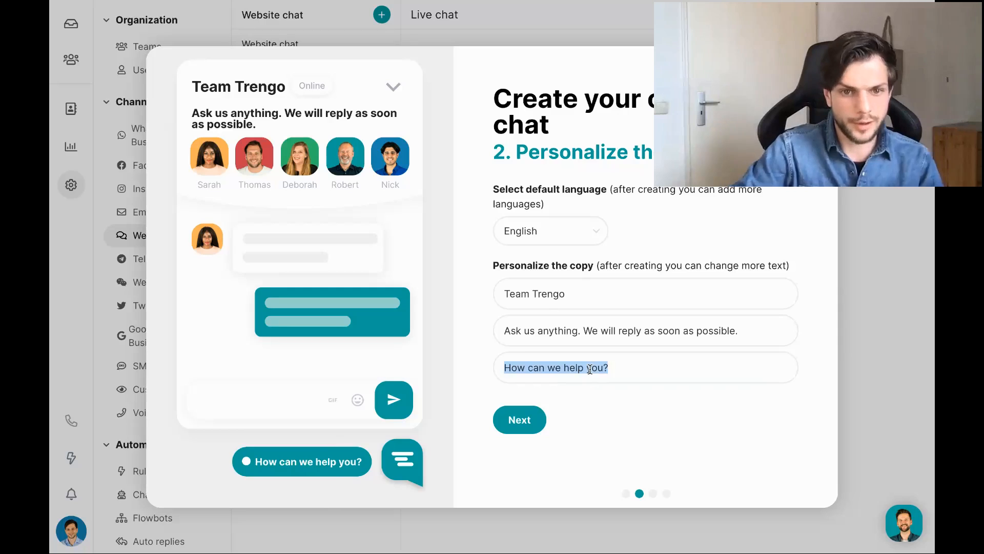
{"action": "type", "text": "Test"}
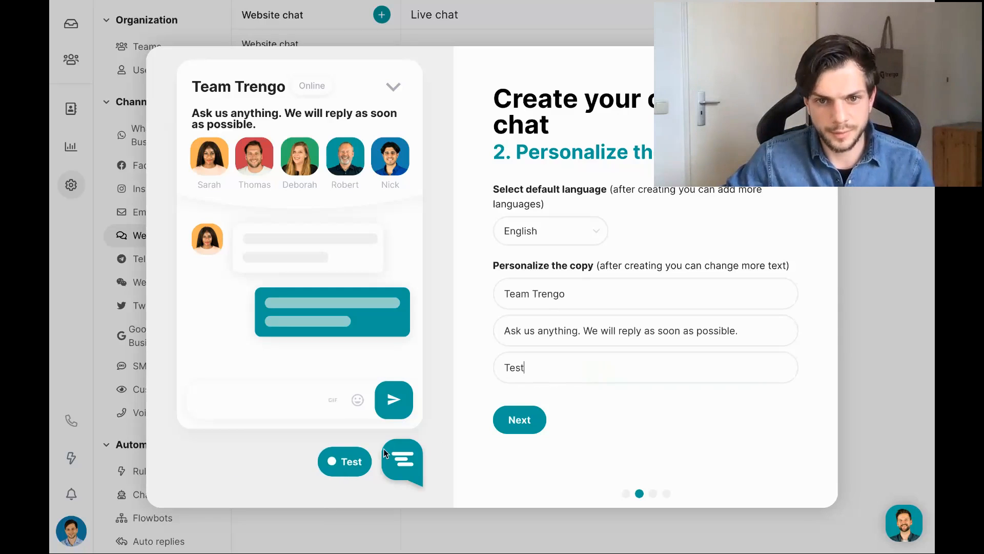
{"action": "double_click", "coordinate": [504, 370]}
{"action": "type", "text": "How "}
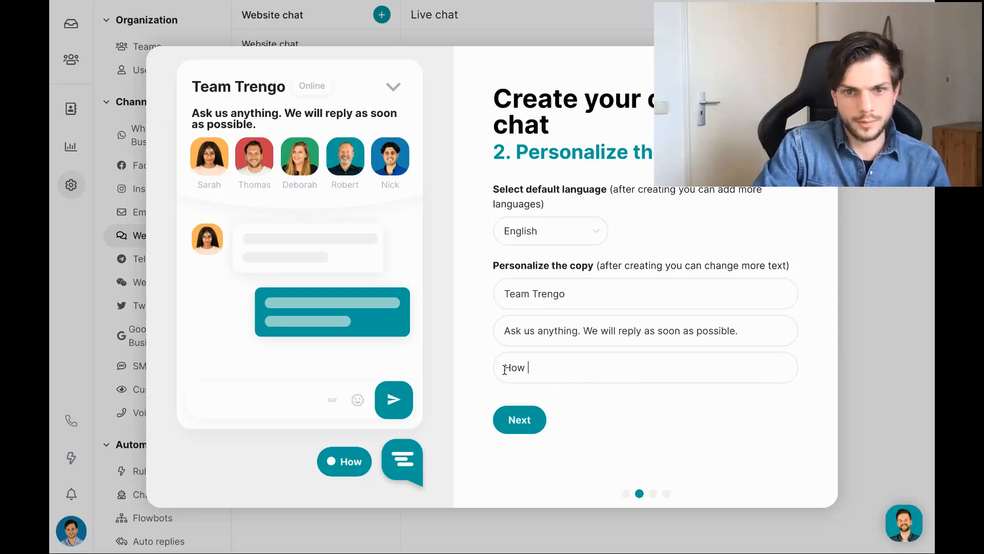
{"action": "type", "text": "can we help you?"}
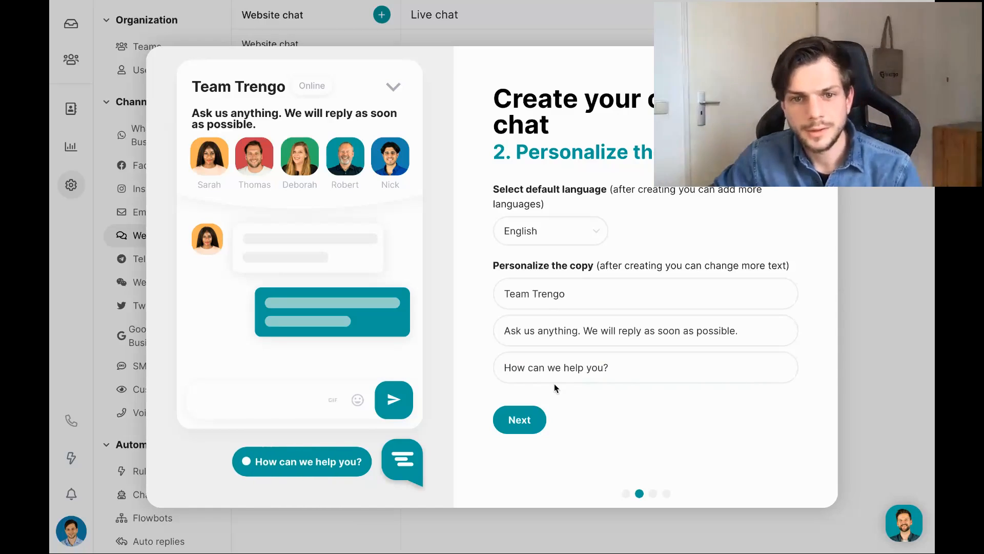
{"action": "left_click", "coordinate": [520, 419]}
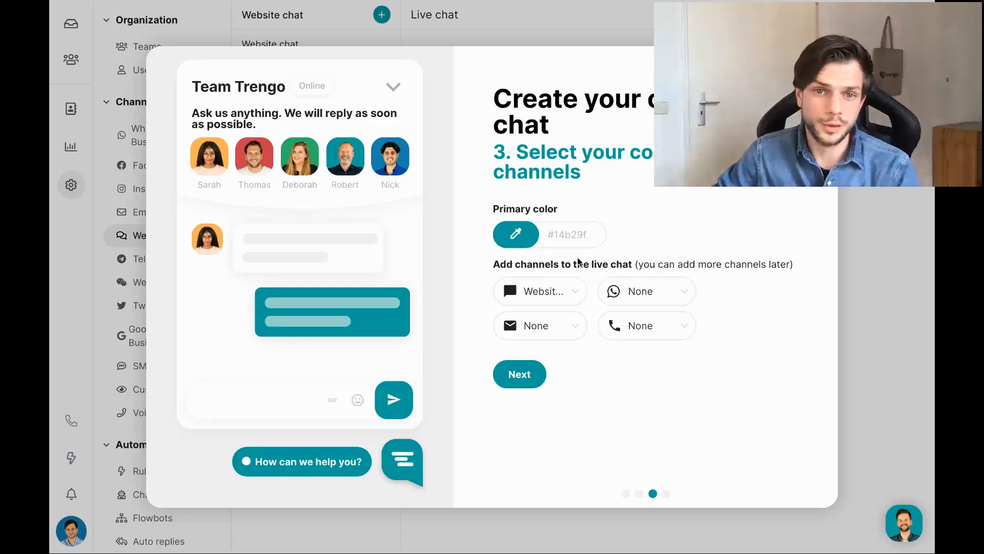
Try several shades, then set the widget's primary colour to #3b8f83.
{"action": "left_click", "coordinate": [525, 240]}
{"action": "left_click", "coordinate": [510, 272]}
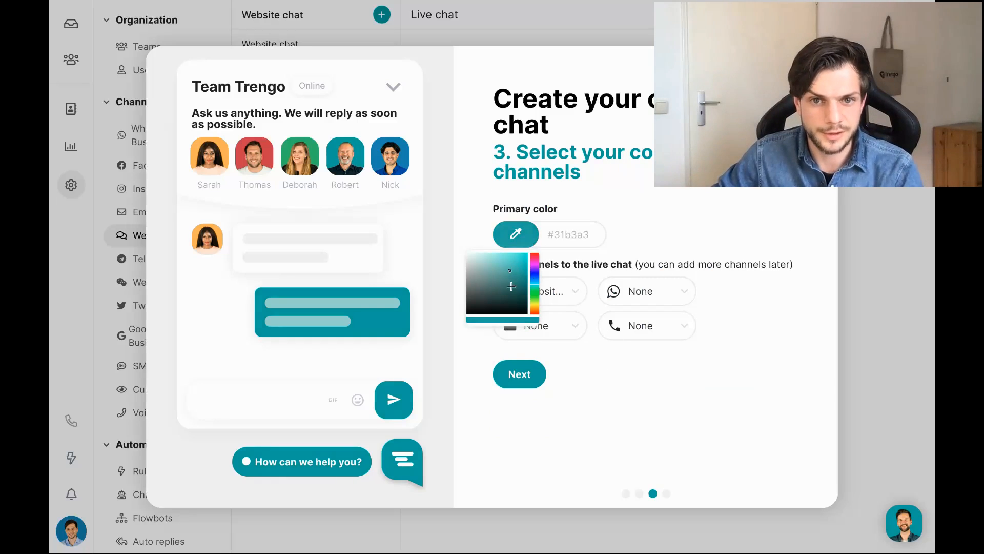
{"action": "left_click", "coordinate": [499, 299]}
{"action": "left_click", "coordinate": [575, 225]}
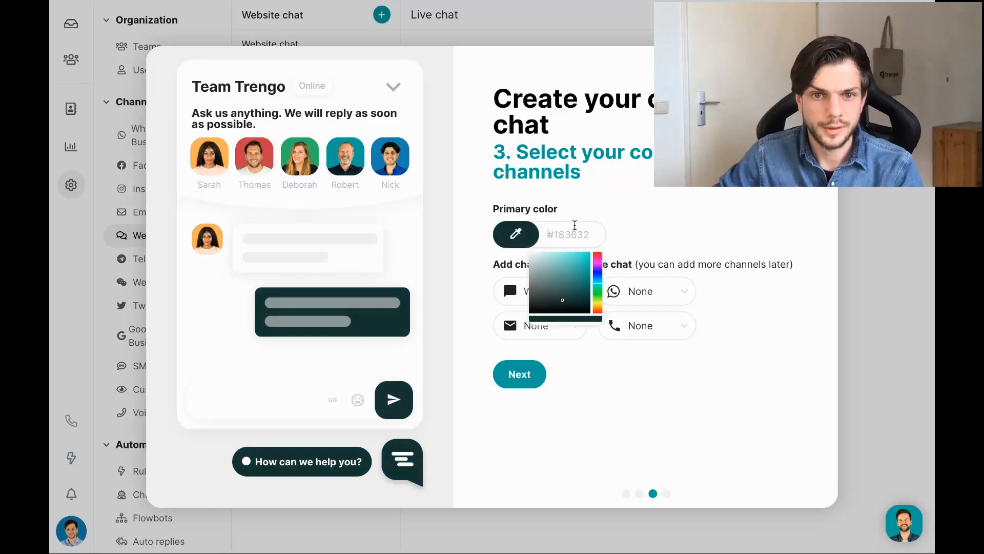
{"action": "left_click", "coordinate": [573, 260]}
{"action": "left_click", "coordinate": [564, 279]}
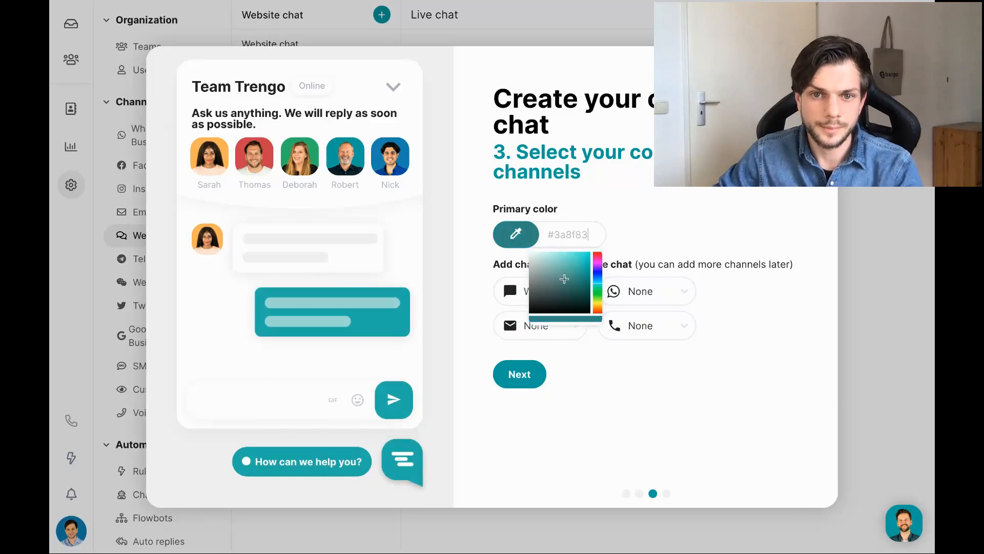
{"action": "left_click", "coordinate": [674, 219]}
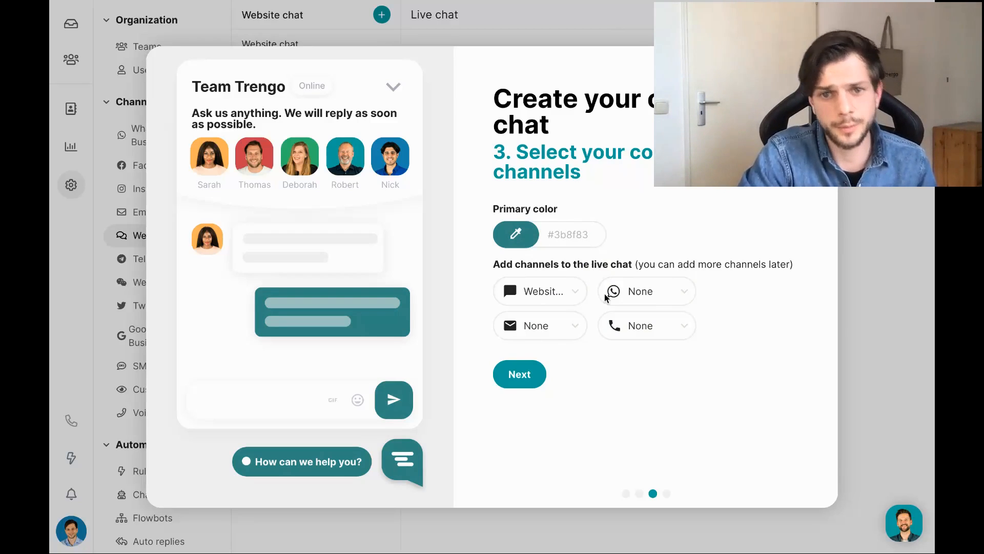
Add no WhatsApp, email or phone channel, keeping only Website chat, and advance to code placement.
{"action": "left_click", "coordinate": [641, 292]}
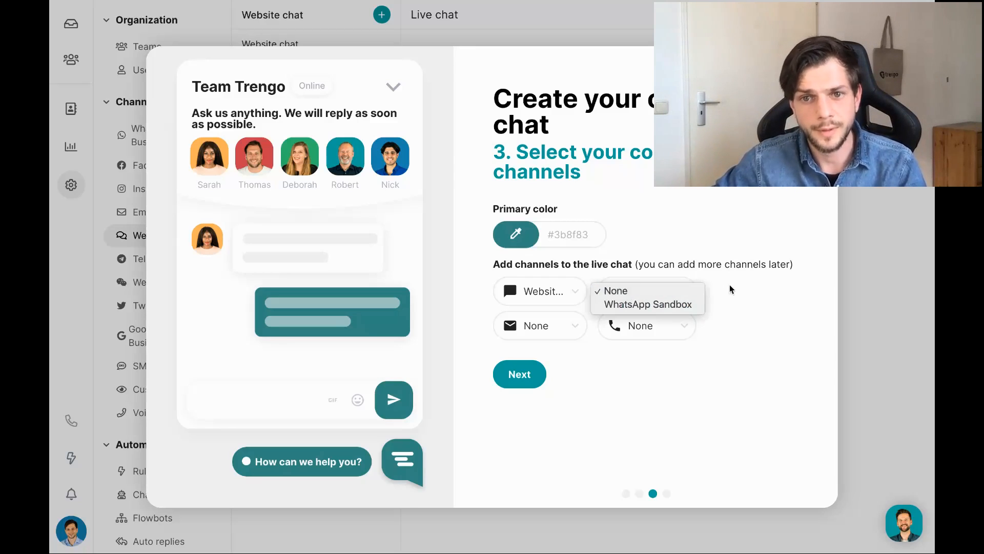
{"action": "left_click", "coordinate": [505, 333]}
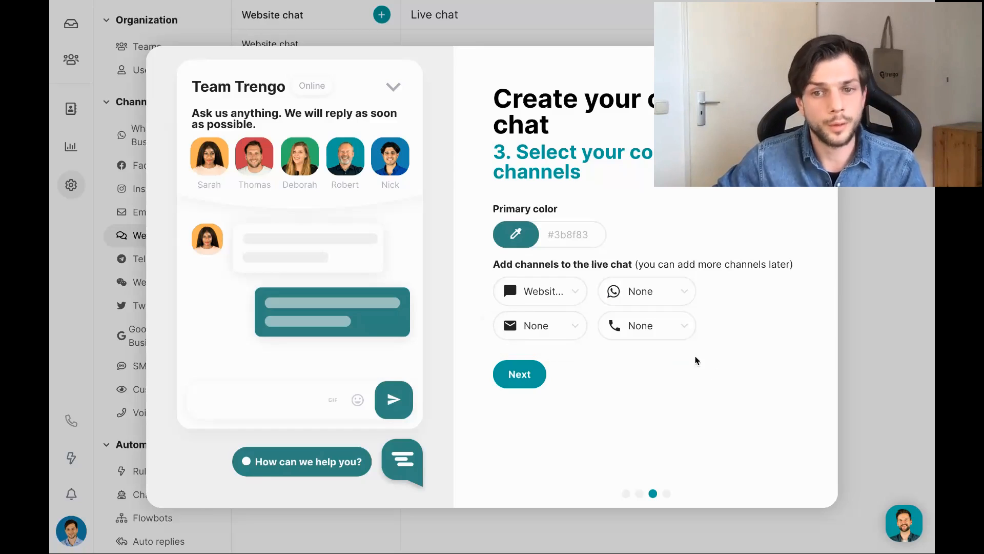
{"action": "left_click", "coordinate": [666, 328]}
{"action": "left_click", "coordinate": [666, 326]}
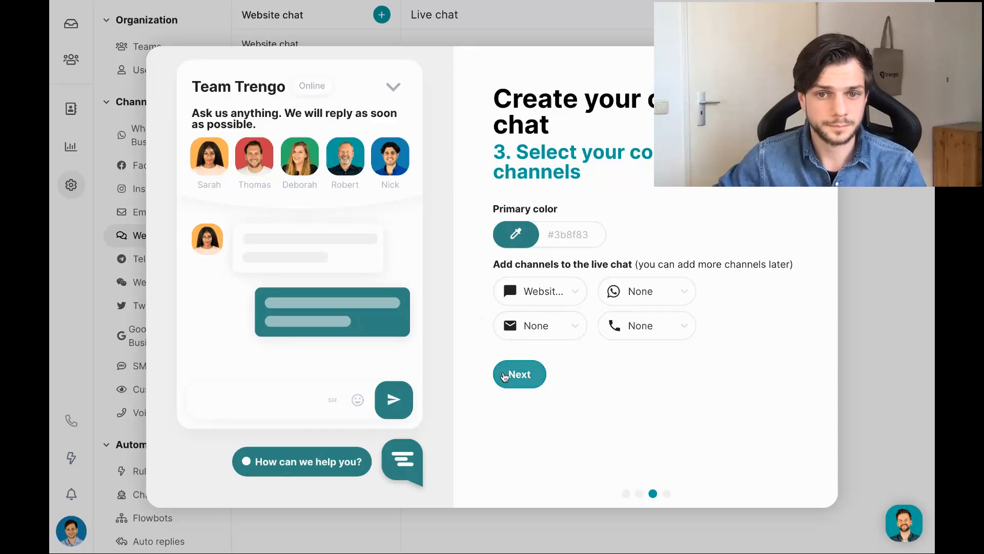
{"action": "left_click", "coordinate": [506, 378]}
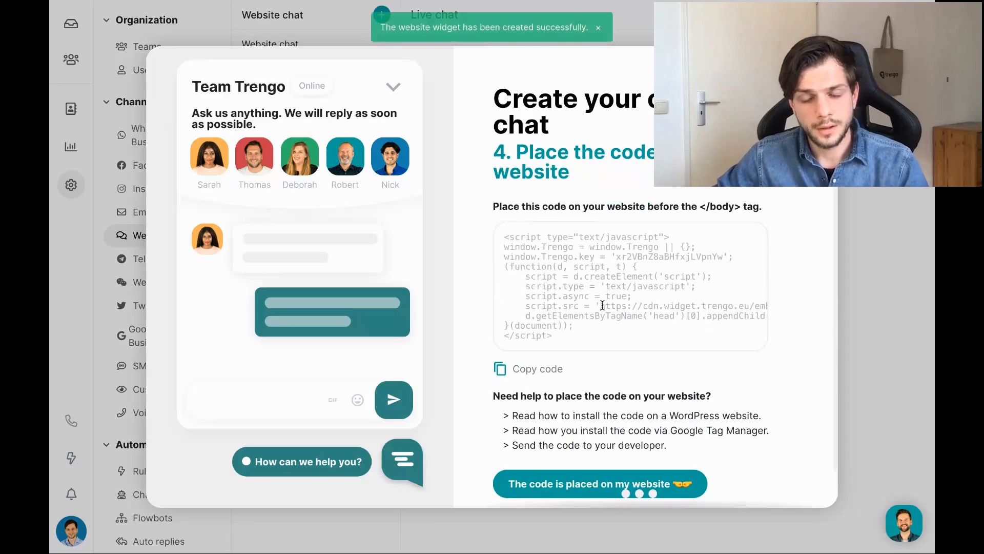
Review the embed script and confirm the code is placed on the website.
{"action": "scroll", "coordinate": [569, 288], "scroll_direction": "down", "scroll_amount": 1}
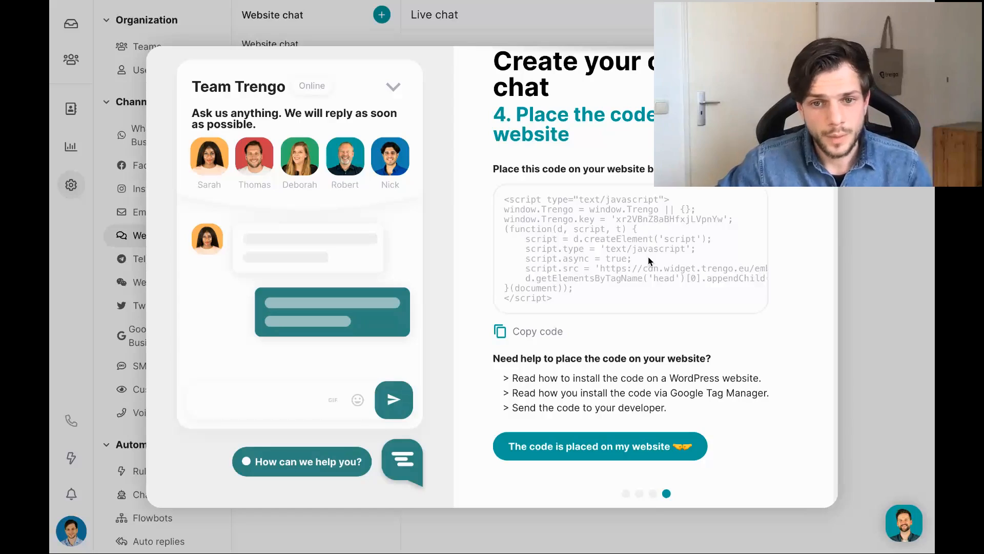
{"action": "left_click", "coordinate": [557, 446]}
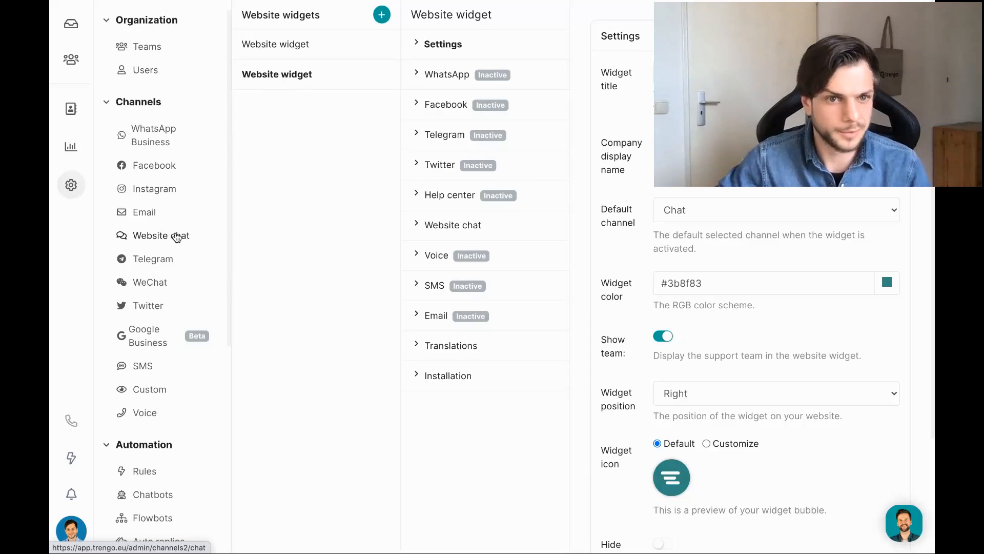
View and select the widget's installation script, then switch to the Static Template test page.
{"action": "scroll", "coordinate": [160, 239], "scroll_direction": "down", "scroll_amount": 6}
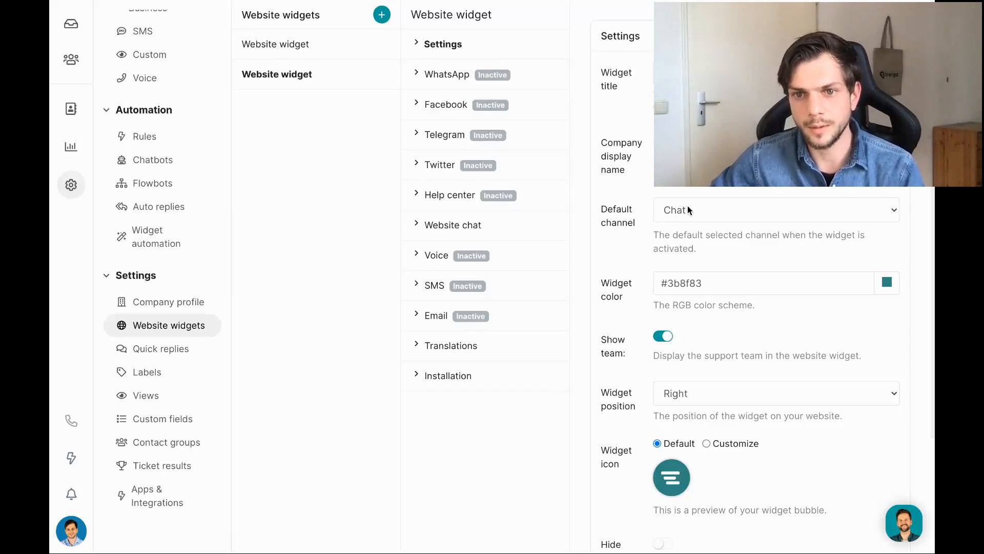
{"action": "scroll", "coordinate": [687, 205], "scroll_direction": "down", "scroll_amount": 3}
{"action": "scroll", "coordinate": [739, 365], "scroll_direction": "up", "scroll_amount": 3}
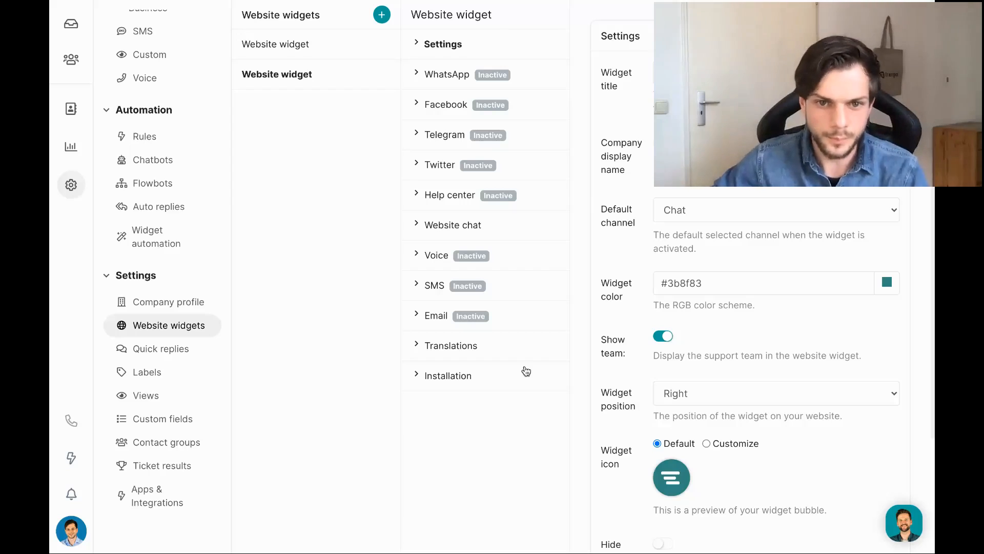
{"action": "left_click", "coordinate": [453, 379]}
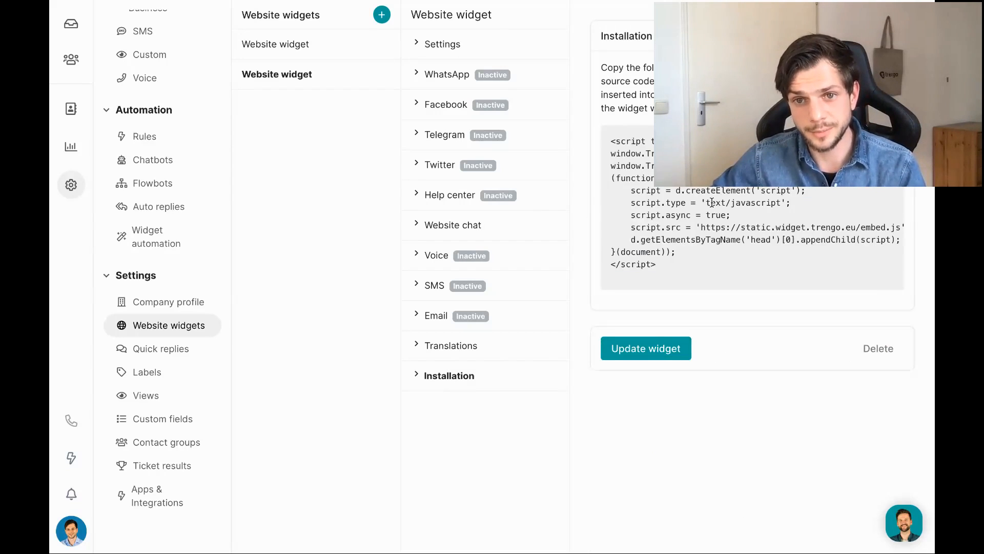
{"action": "left_click", "coordinate": [630, 200]}
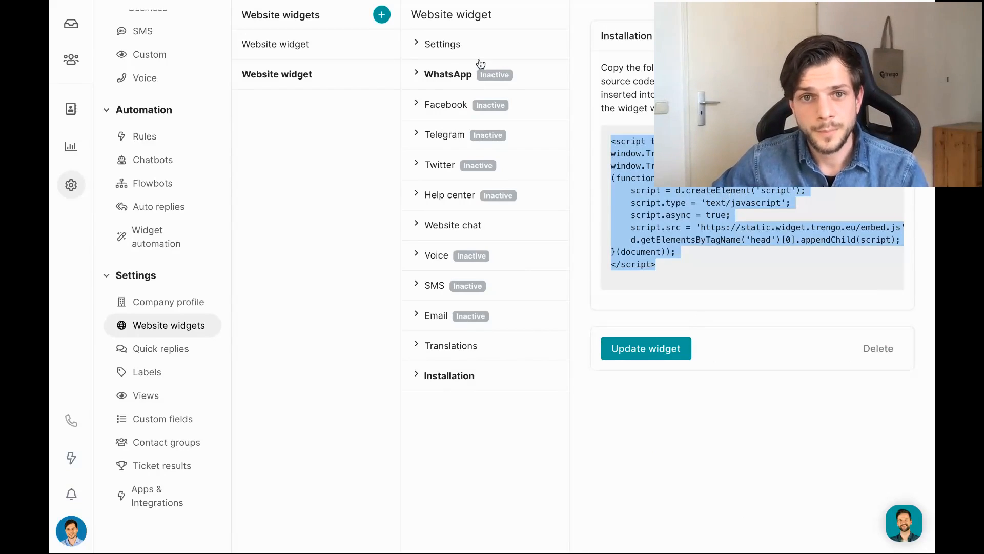
{"action": "left_click", "coordinate": [443, 44]}
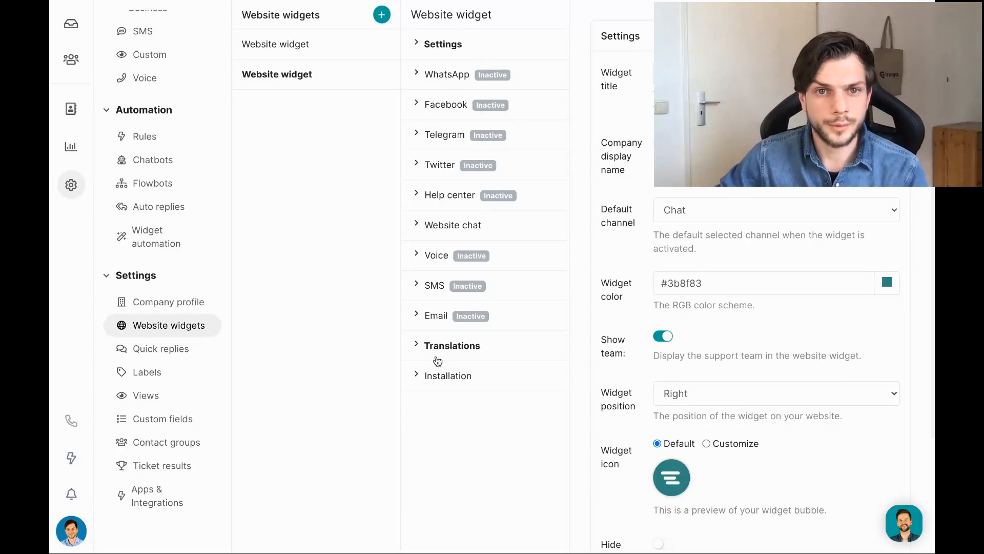
{"action": "key", "text": "ctrl+Up"}
{"action": "left_click", "coordinate": [602, 50]}
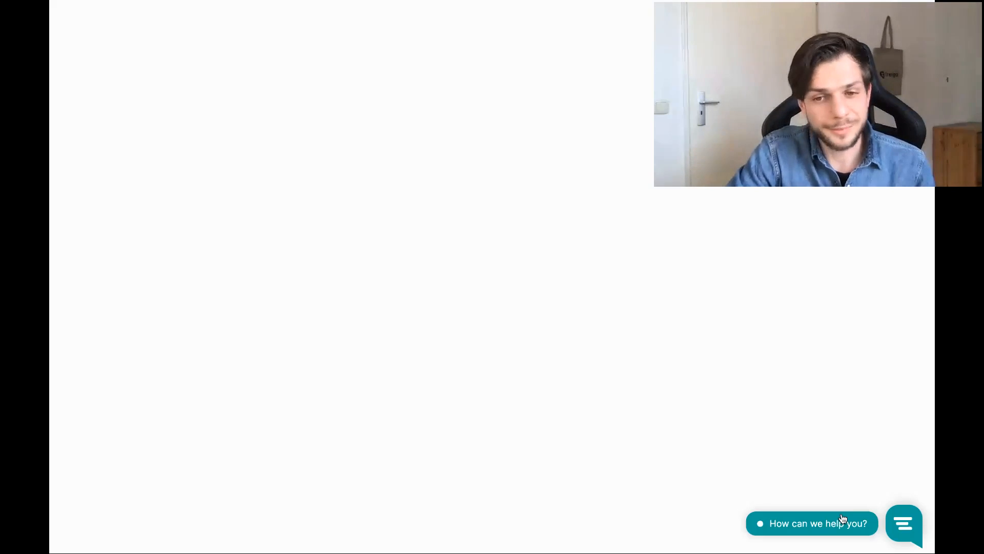
As a visitor, send 'Hi' in the page's chat widget and enter a contact e-mail, then return to Trengo.
{"action": "left_click", "coordinate": [904, 524]}
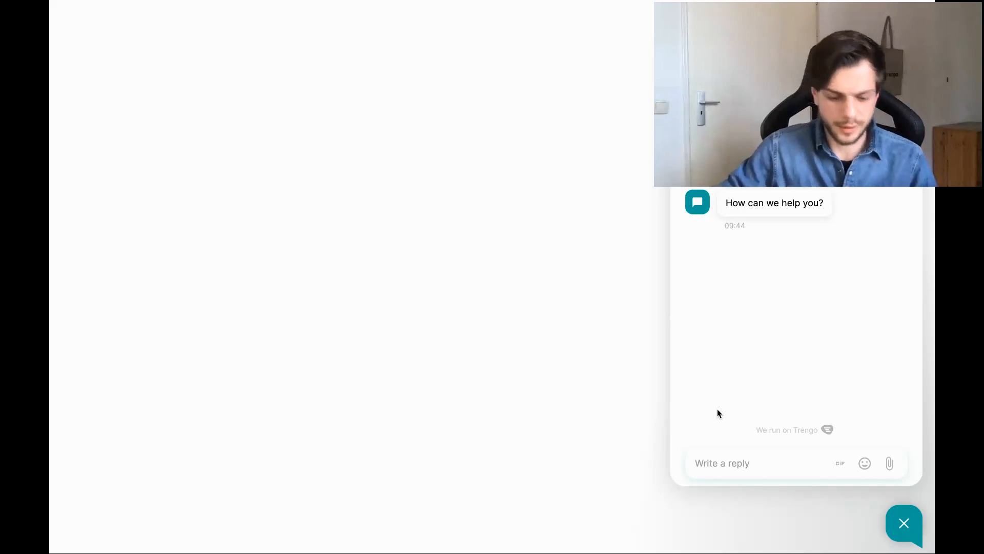
{"action": "type", "text": "Hi"}
{"action": "key", "text": "Return"}
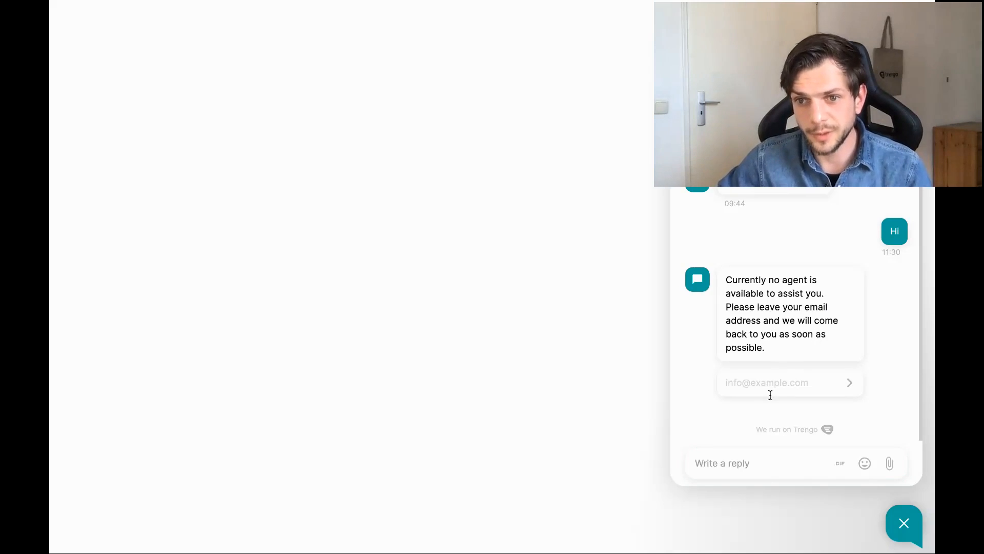
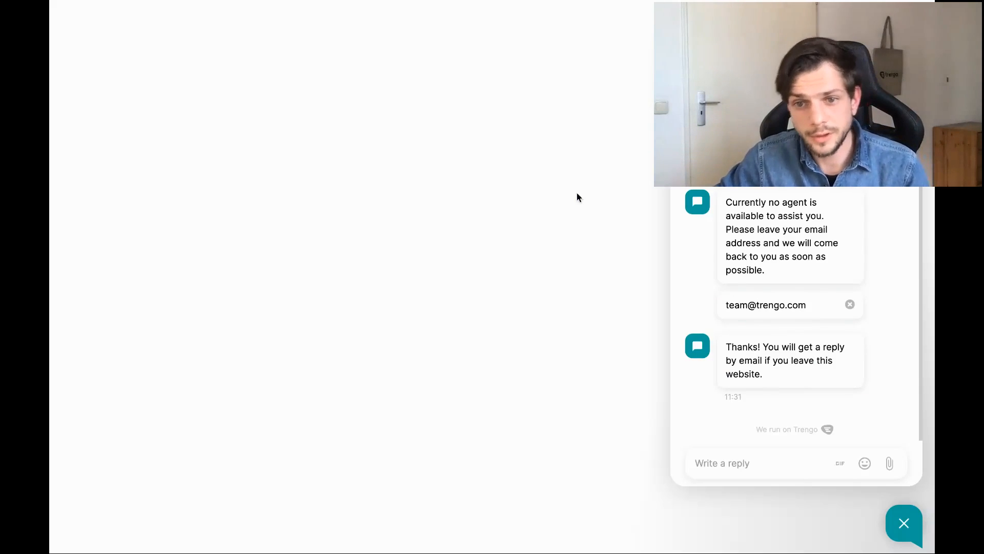
{"action": "key", "text": "ctrl+Up"}
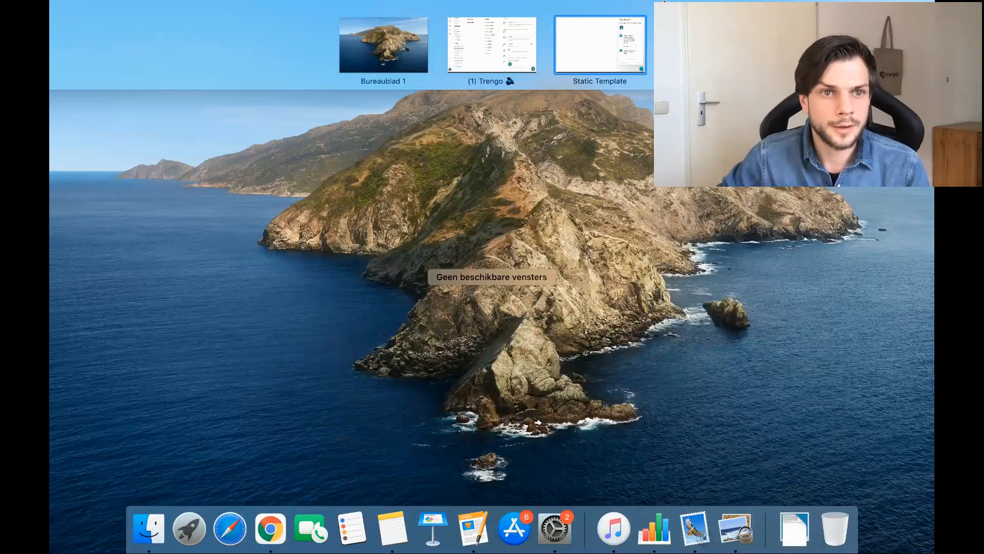
{"action": "left_click", "coordinate": [491, 45]}
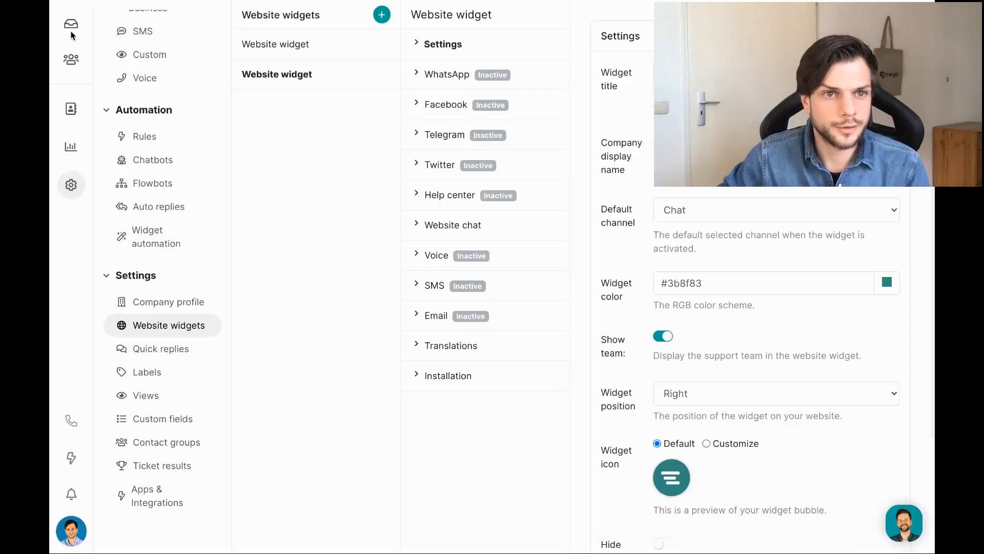
Open the Anonymous website chat under Inbox > New and review its automatic no-agent reply.
{"action": "left_click", "coordinate": [66, 33]}
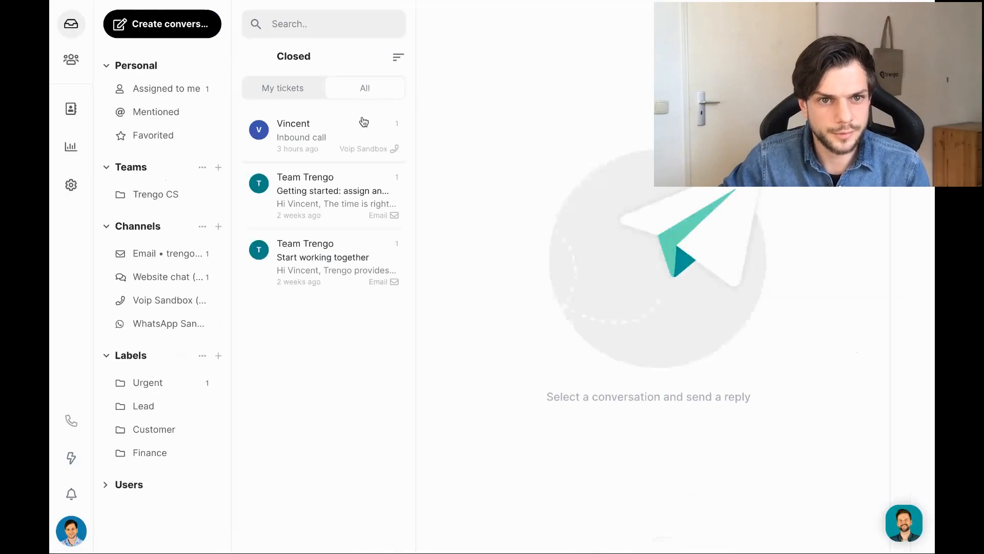
{"action": "left_click", "coordinate": [199, 91]}
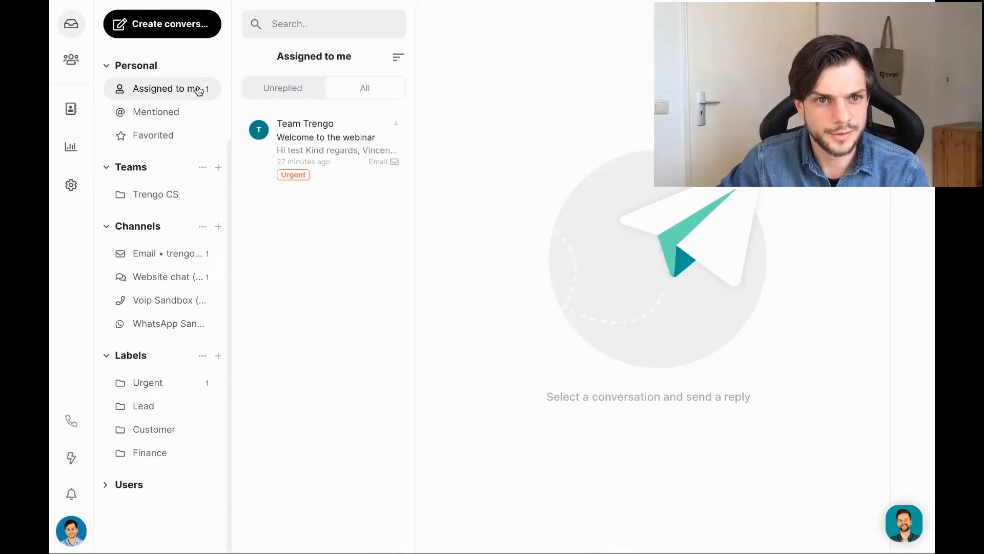
{"action": "scroll", "coordinate": [195, 92], "scroll_direction": "up", "scroll_amount": 3}
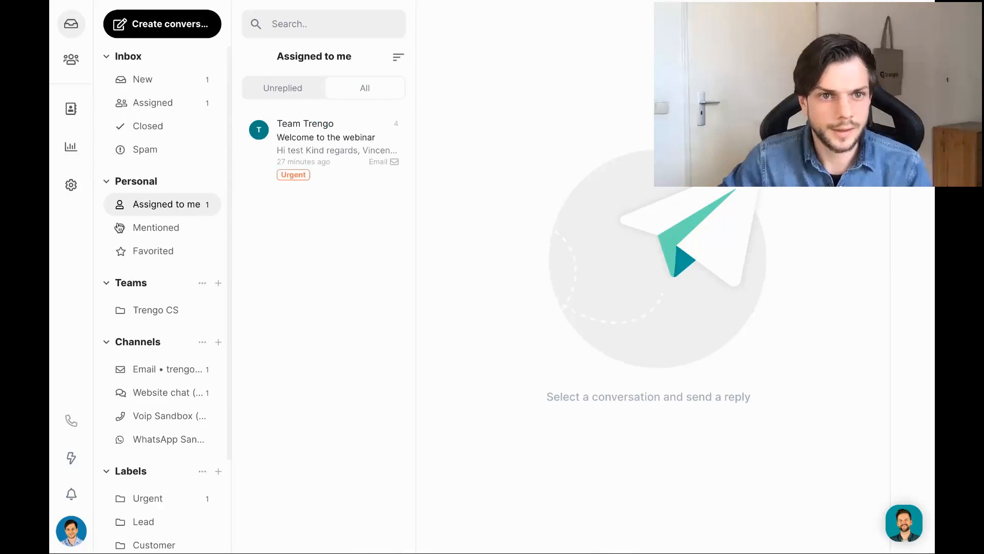
{"action": "left_click", "coordinate": [158, 82]}
{"action": "left_click", "coordinate": [298, 110]}
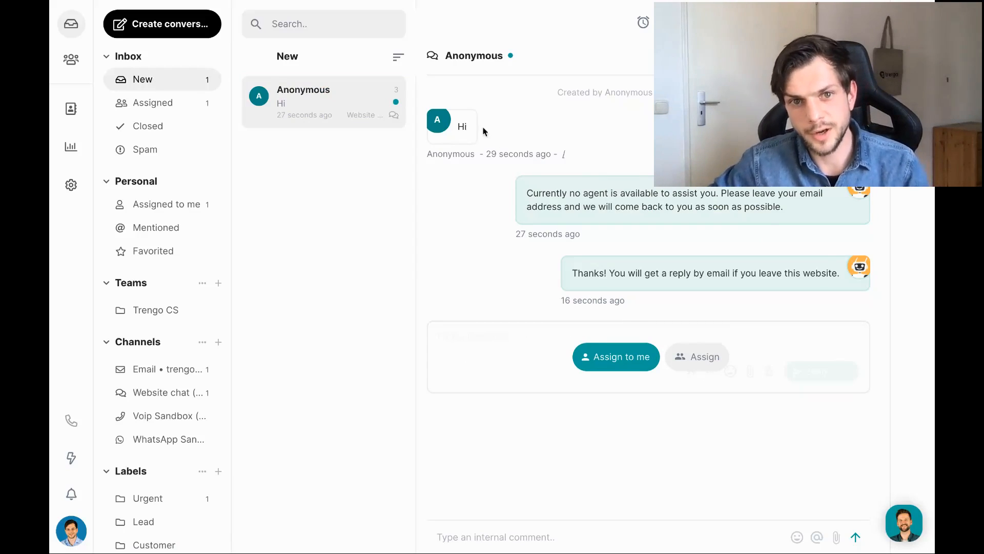
{"action": "triple_click", "coordinate": [646, 206]}
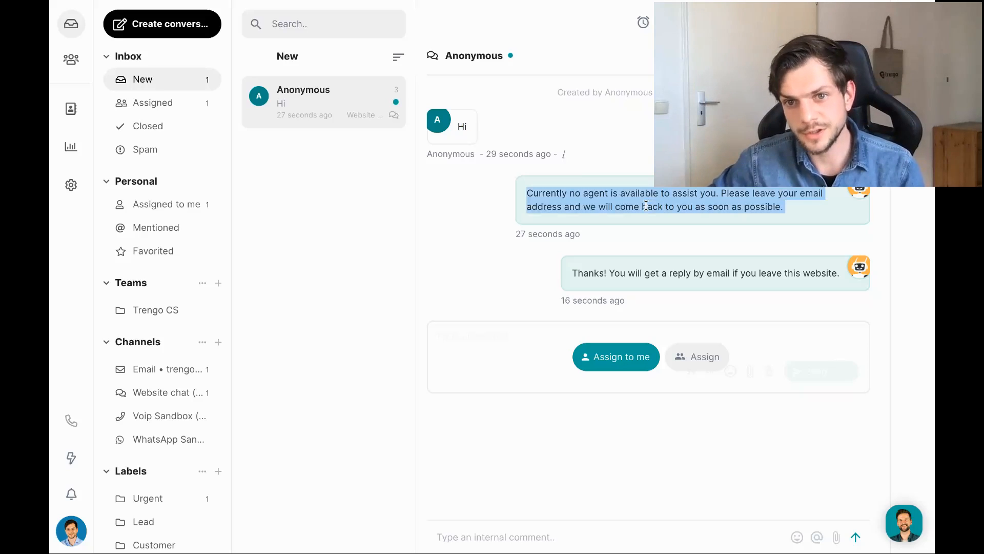
{"action": "left_click", "coordinate": [836, 182]}
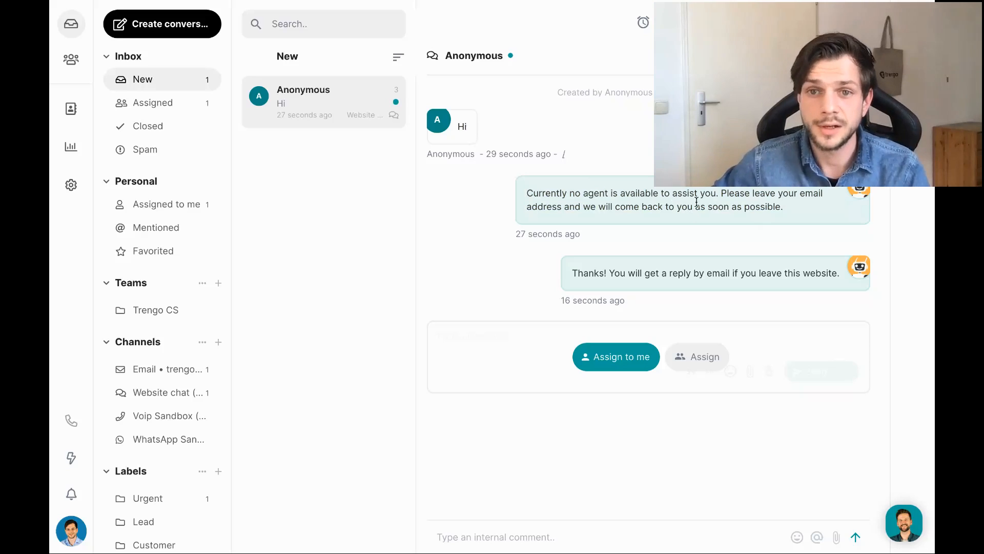
Assign the Anonymous chat to yourself and reply 'Hi how are you'.
{"action": "left_click", "coordinate": [606, 359]}
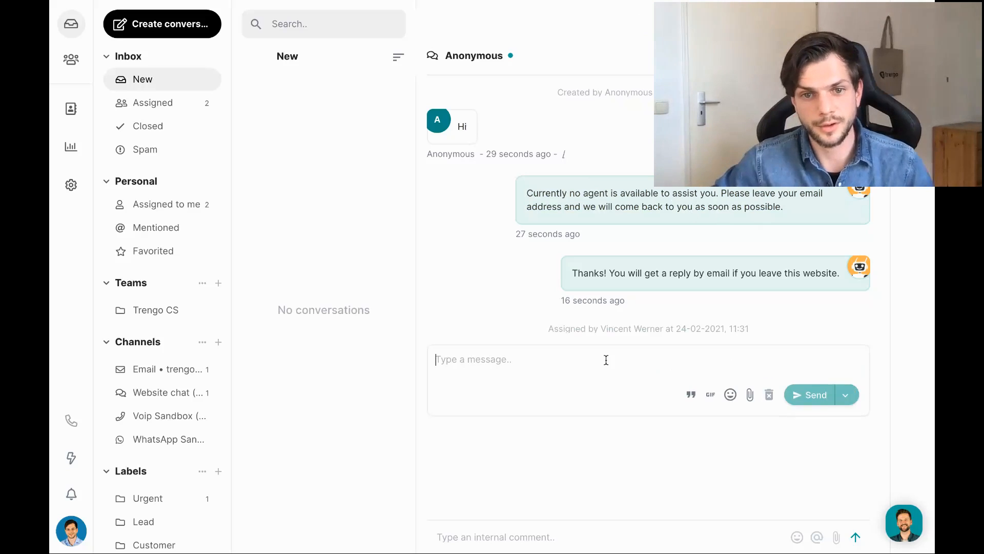
{"action": "type", "text": "Hi how ar"}
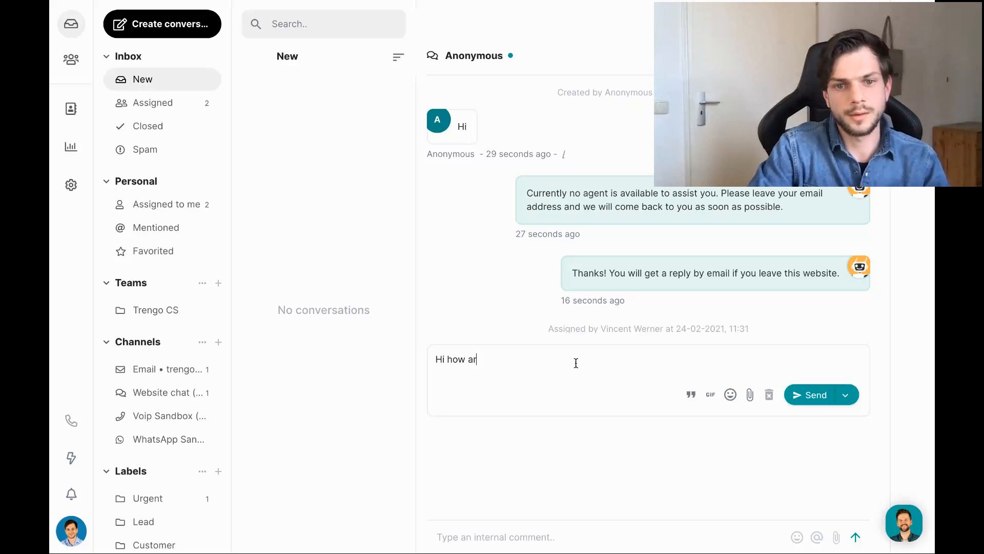
{"action": "type", "text": "e you"}
{"action": "key", "text": "Return"}
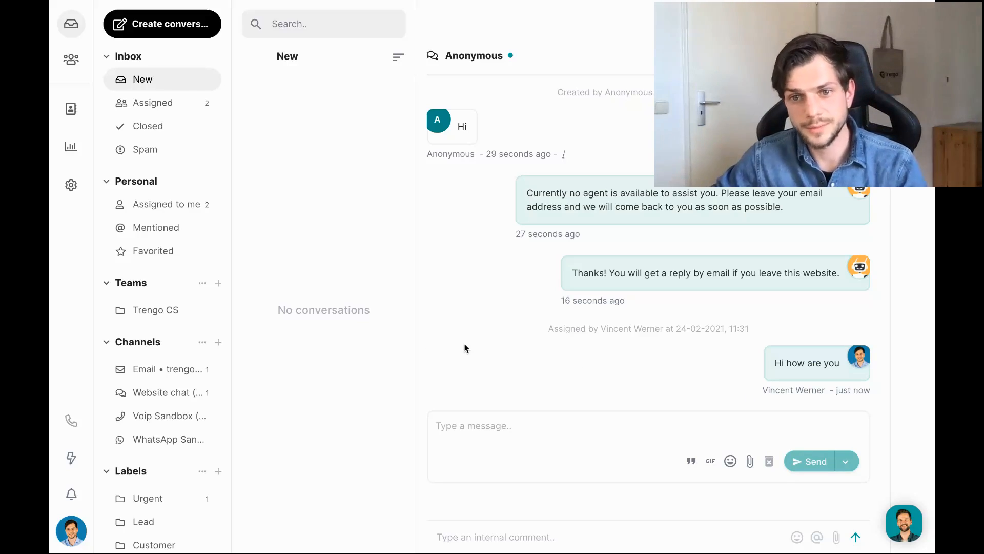
Check the reply appears in the test page's chat widget, then return to the Trengo inbox.
{"action": "key", "text": "ctrl+Up"}
{"action": "left_click", "coordinate": [577, 27]}
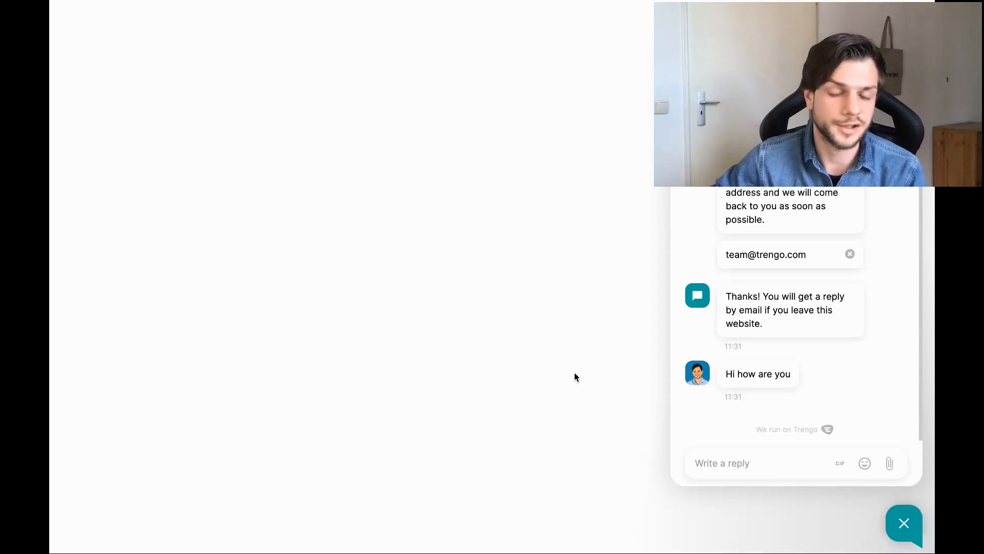
{"action": "key", "text": "ctrl+Up"}
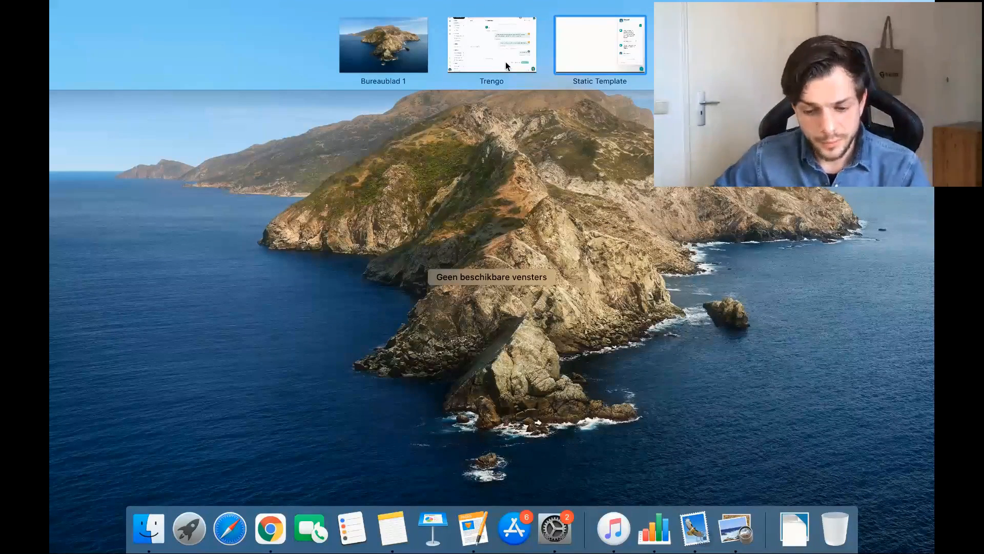
{"action": "left_click", "coordinate": [505, 61]}
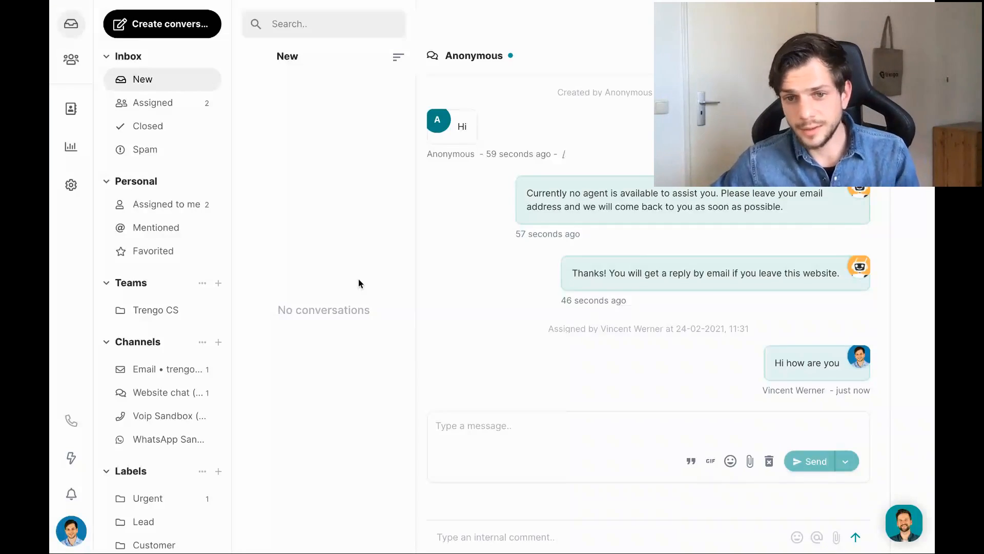
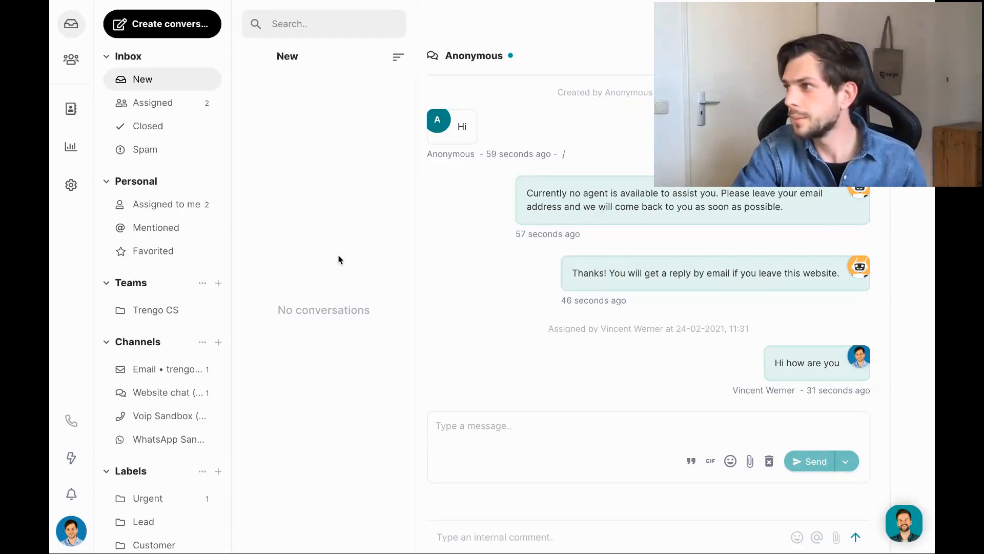
Open Trengo's Admin settings page from the gear icon in the left bar.
{"action": "left_click", "coordinate": [71, 189]}
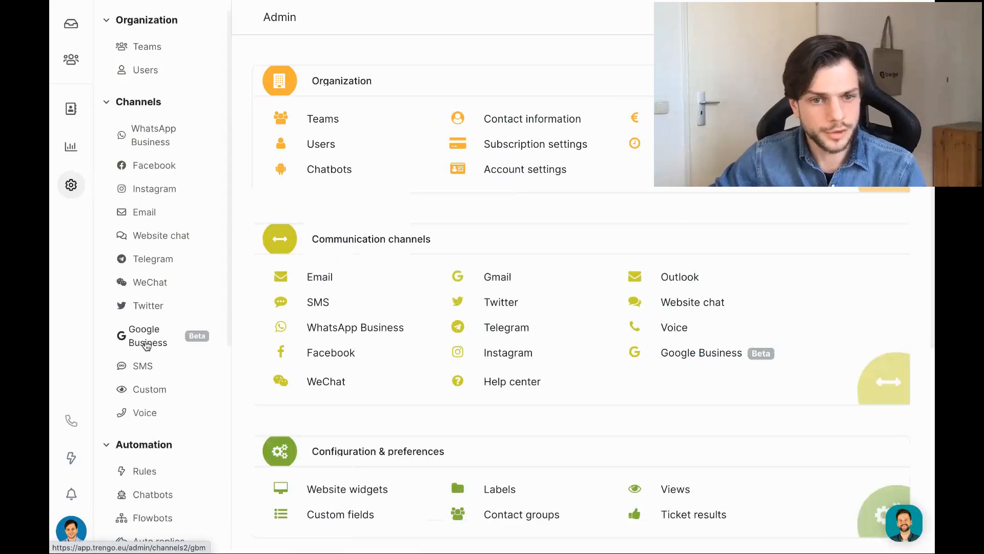
Open the Labels settings page.
{"action": "scroll", "coordinate": [143, 344], "scroll_direction": "down", "scroll_amount": 1}
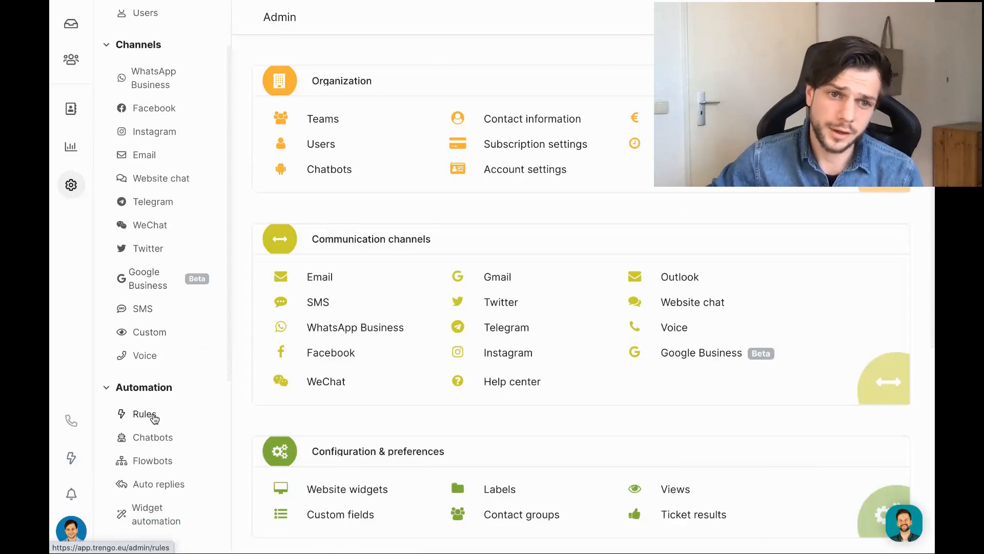
{"action": "scroll", "coordinate": [182, 307], "scroll_direction": "down", "scroll_amount": 5}
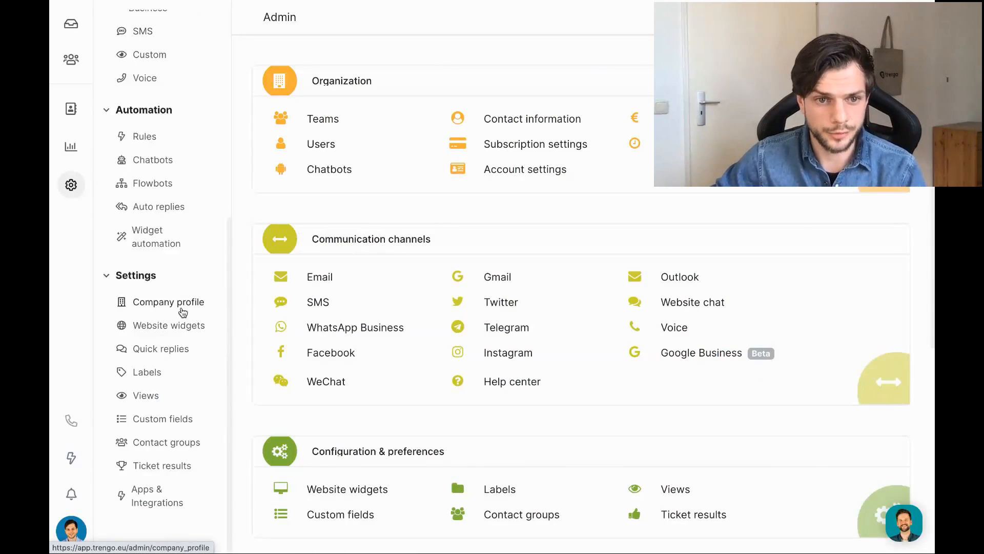
{"action": "left_click", "coordinate": [148, 373]}
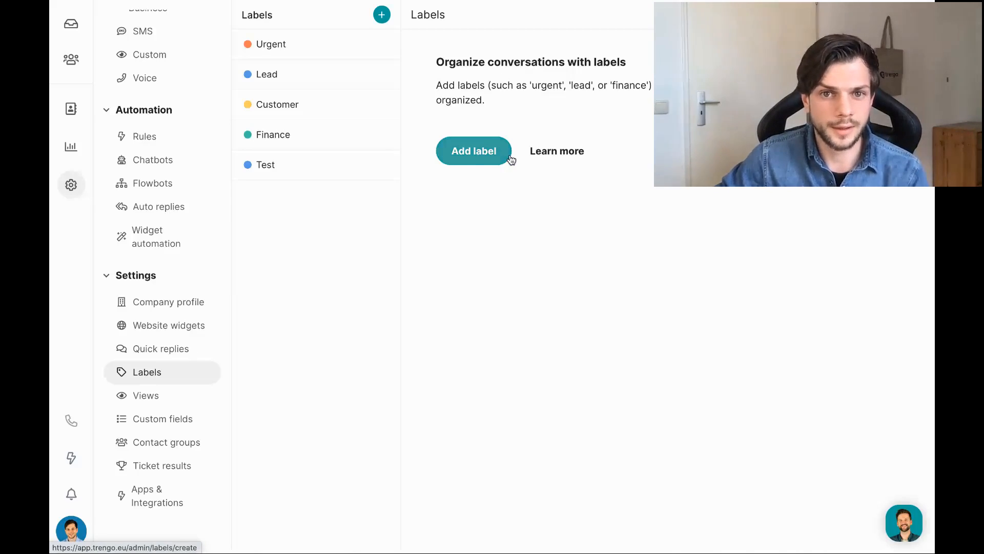
Add a blue label named 'Return' with sort order 0, save it, and go to Automation Rules.
{"action": "left_click", "coordinate": [468, 156]}
{"action": "left_click", "coordinate": [574, 102]}
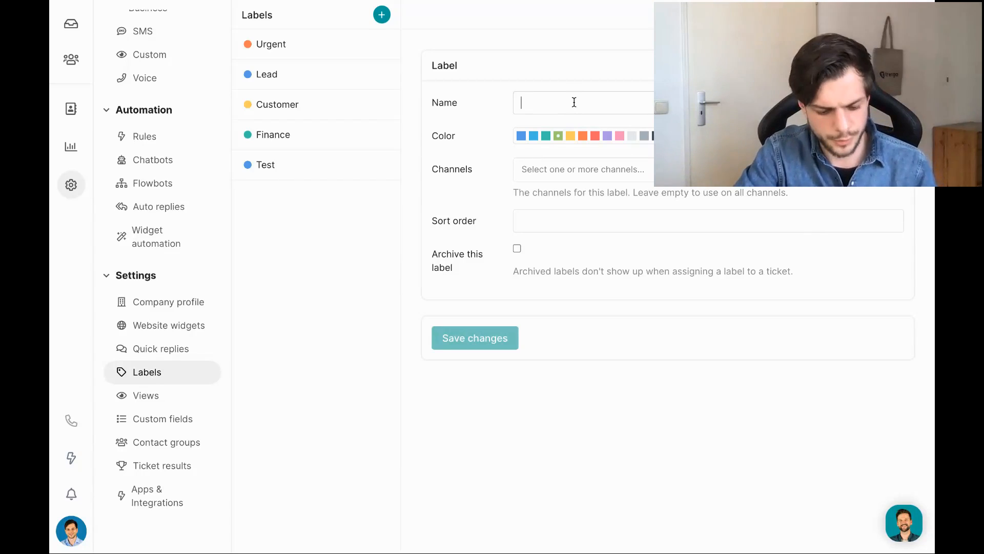
{"action": "type", "text": "Return"}
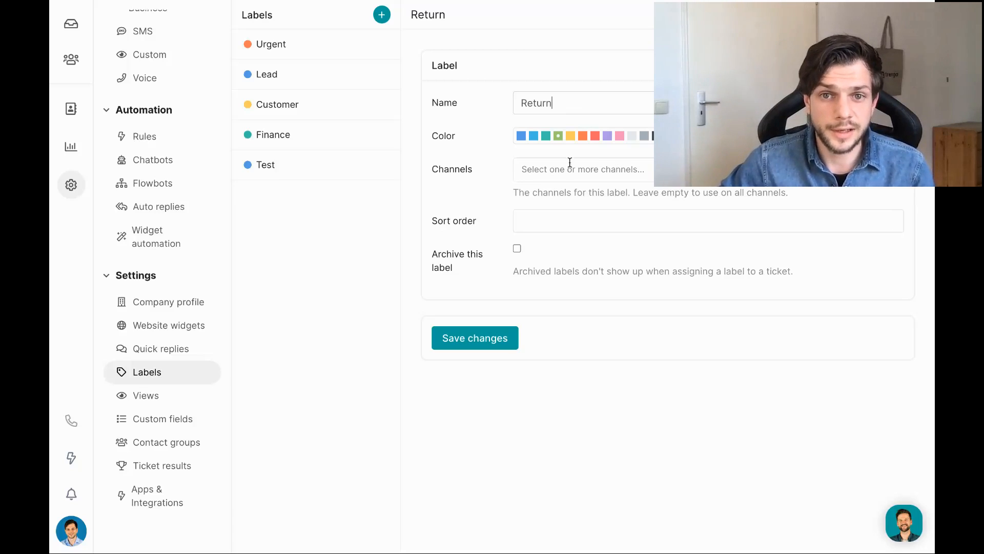
{"action": "left_click_drag", "start_coordinate": [524, 192], "coordinate": [802, 198]}
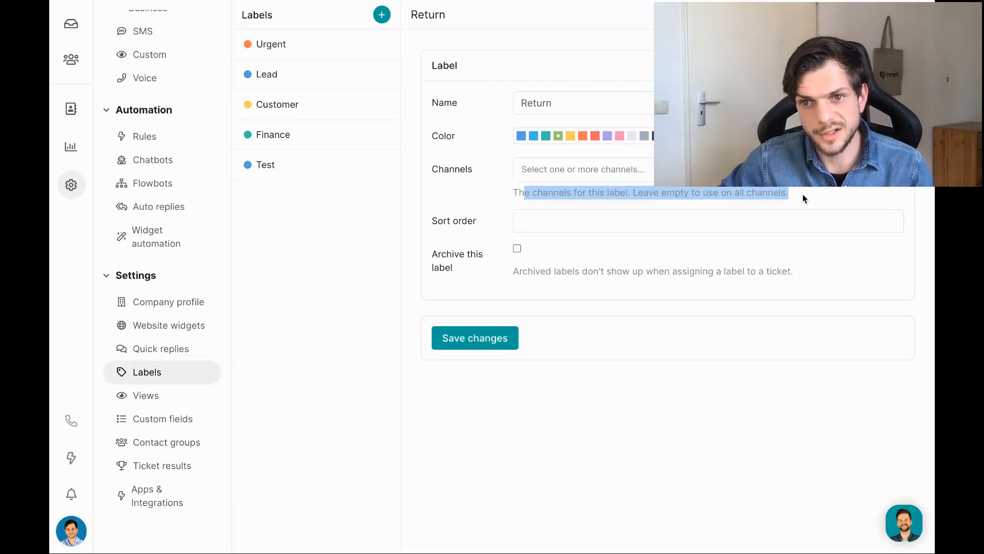
{"action": "left_click", "coordinate": [656, 191]}
{"action": "left_click", "coordinate": [521, 135]}
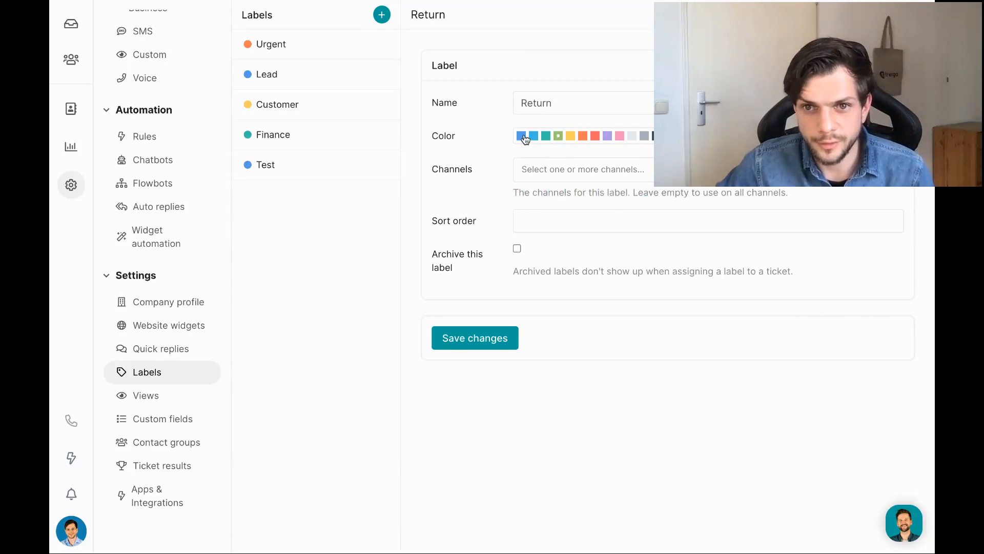
{"action": "left_click", "coordinate": [562, 222]}
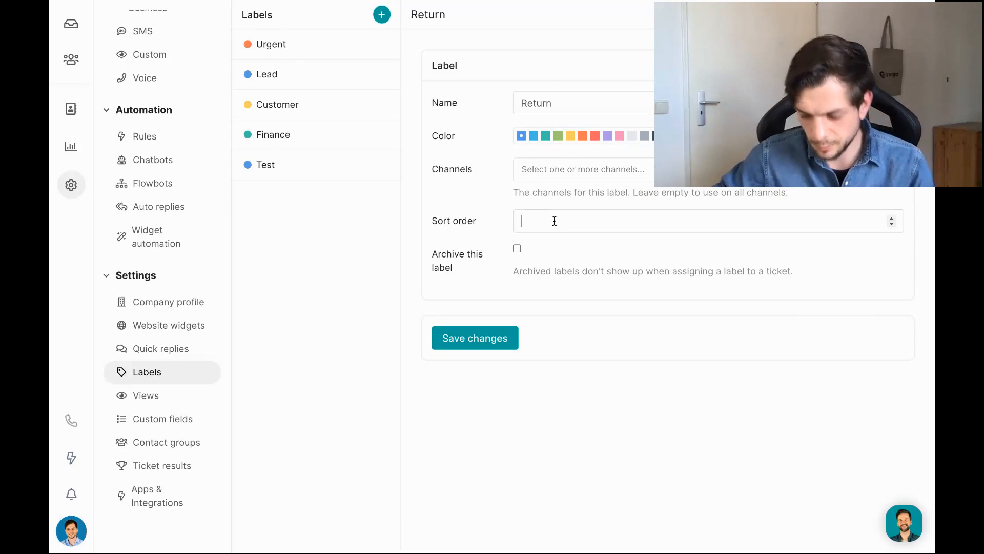
{"action": "type", "text": "0"}
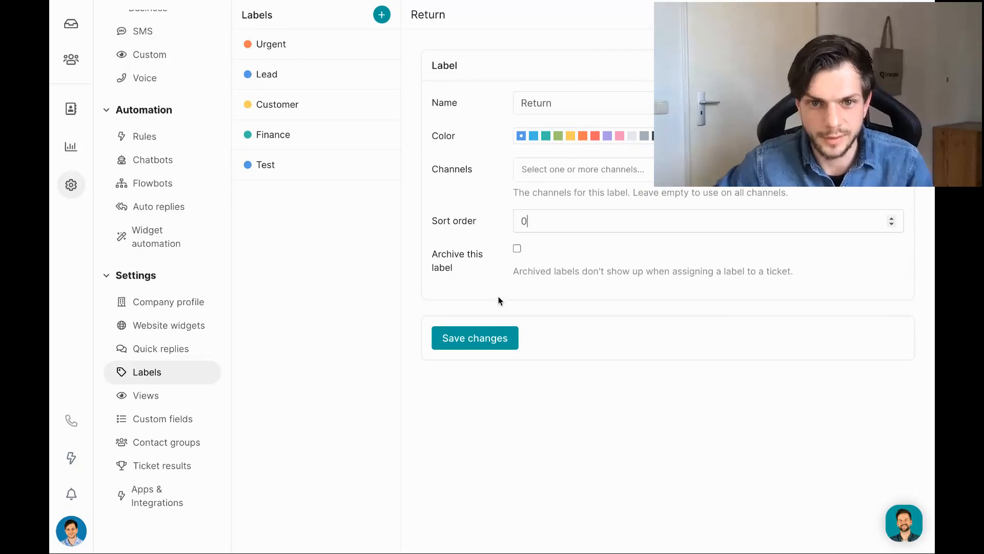
{"action": "left_click", "coordinate": [494, 334]}
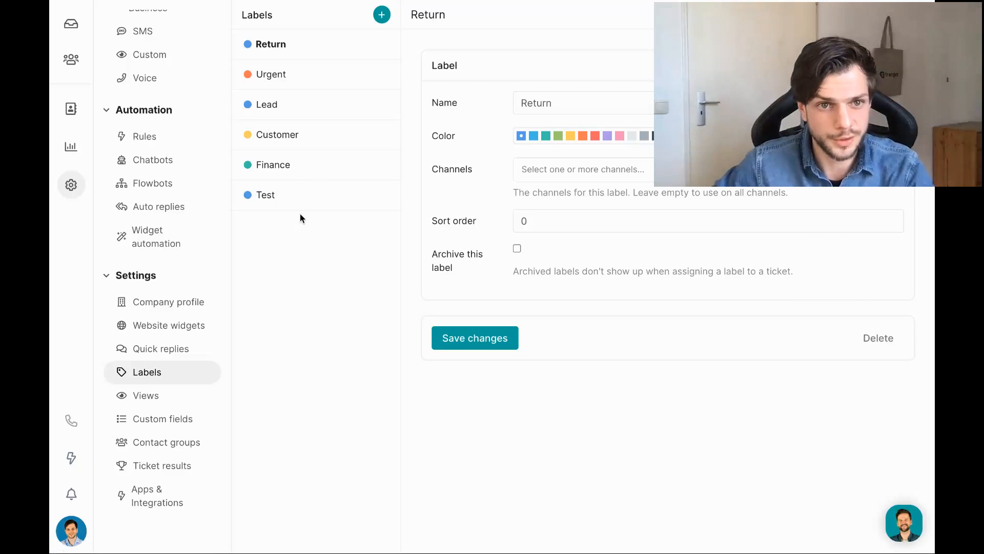
{"action": "left_click", "coordinate": [144, 146]}
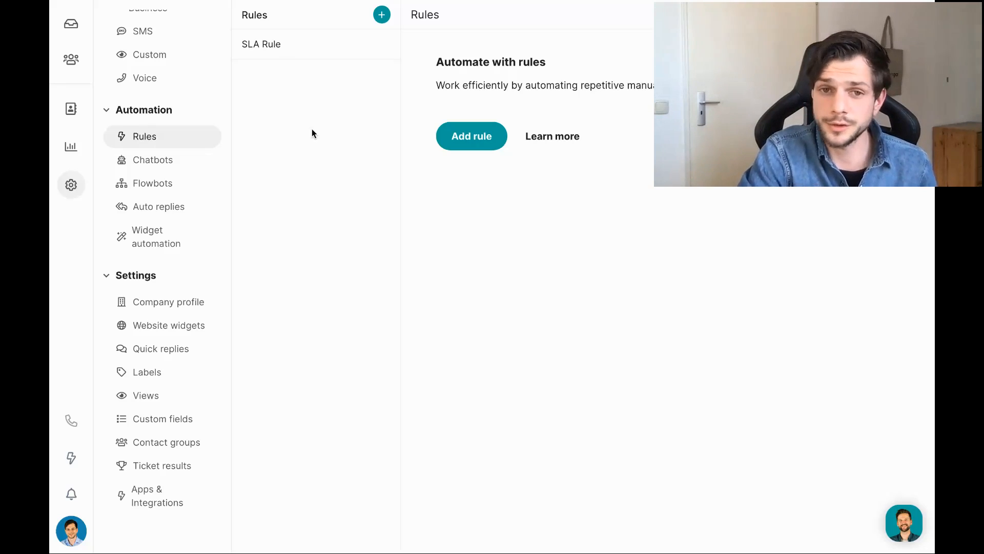
Start a new automation rule and browse its Actions list without choosing an action.
{"action": "left_click", "coordinate": [480, 146]}
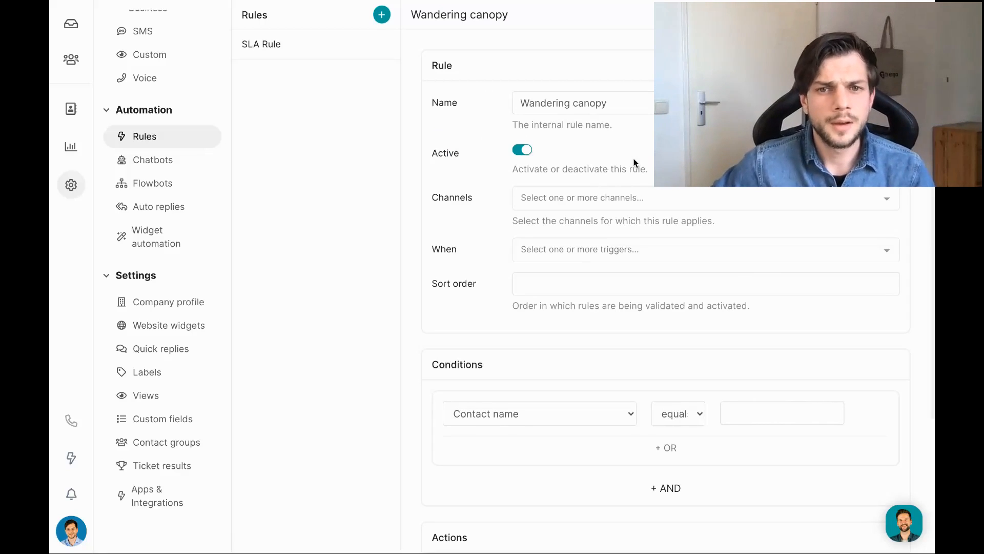
{"action": "scroll", "coordinate": [613, 169], "scroll_direction": "down", "scroll_amount": 1}
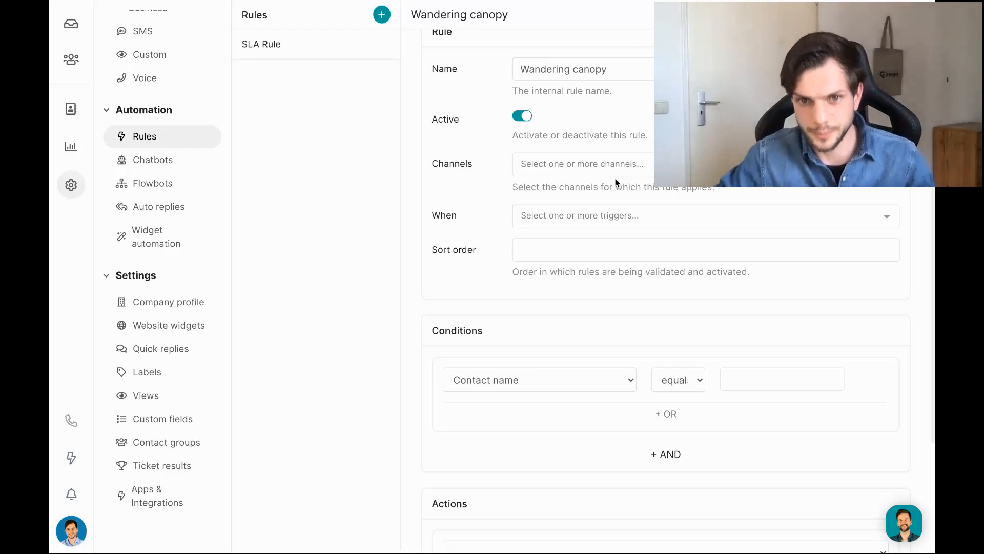
{"action": "scroll", "coordinate": [567, 176], "scroll_direction": "down", "scroll_amount": 3}
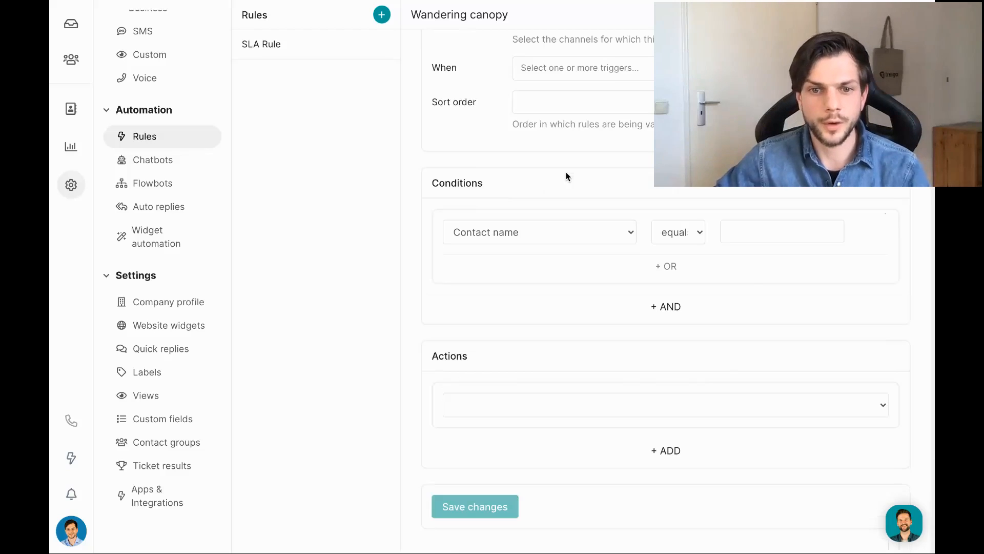
{"action": "left_click", "coordinate": [515, 407]}
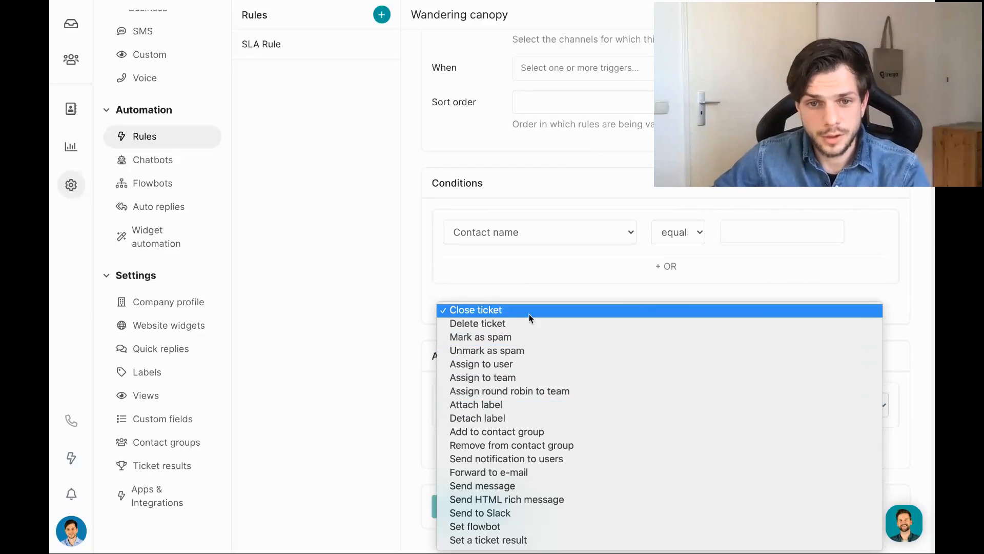
{"action": "left_click", "coordinate": [343, 364]}
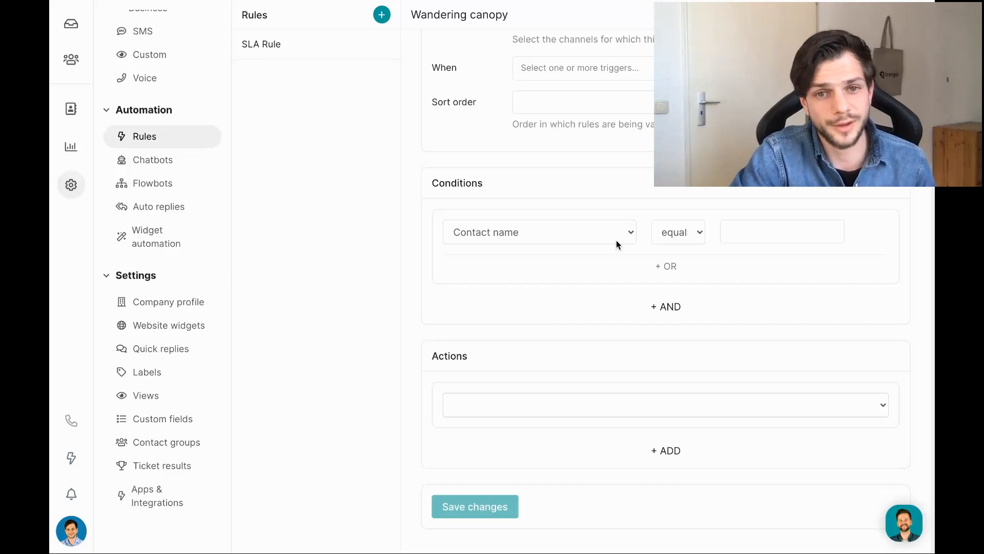
{"action": "scroll", "coordinate": [570, 344], "scroll_direction": "up", "scroll_amount": 2}
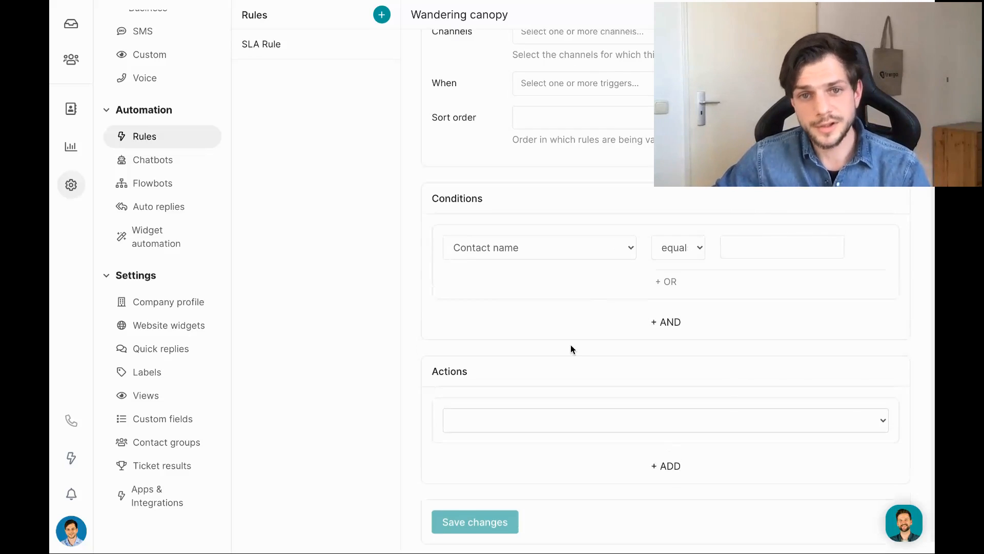
{"action": "scroll", "coordinate": [570, 345], "scroll_direction": "up", "scroll_amount": 2}
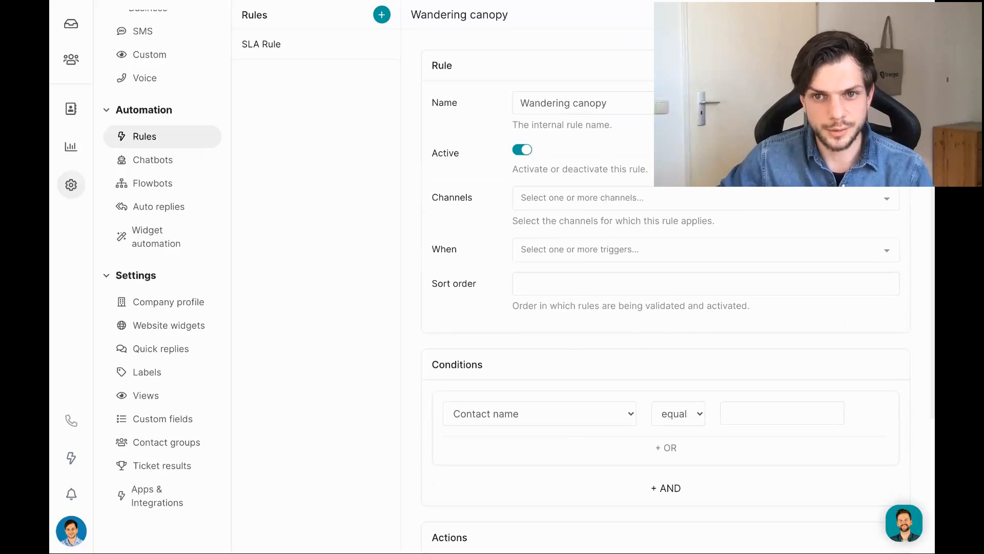
Rename the rule to 'Attach label' and apply it to the Email channel.
{"action": "triple_click", "coordinate": [577, 101]}
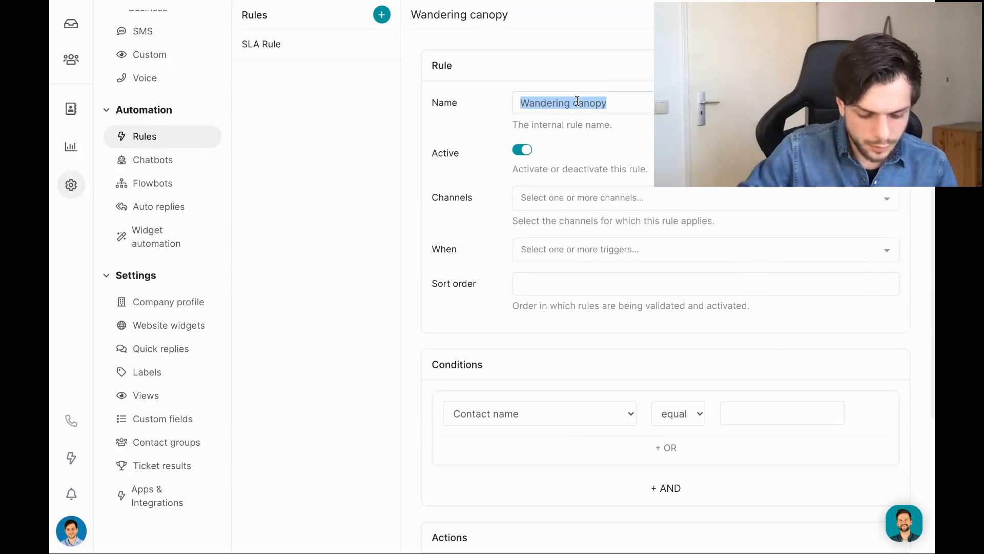
{"action": "type", "text": "Attach label"}
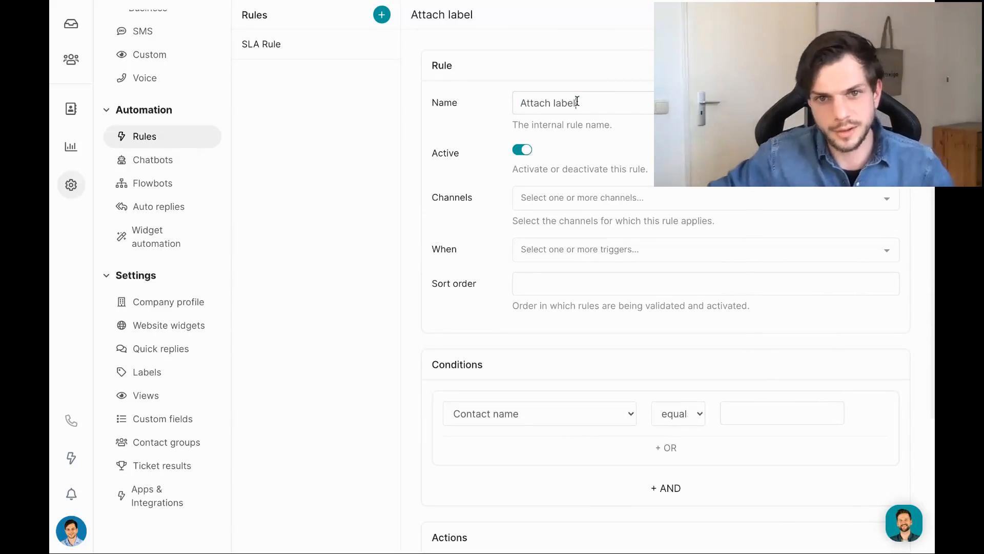
{"action": "left_click", "coordinate": [580, 194]}
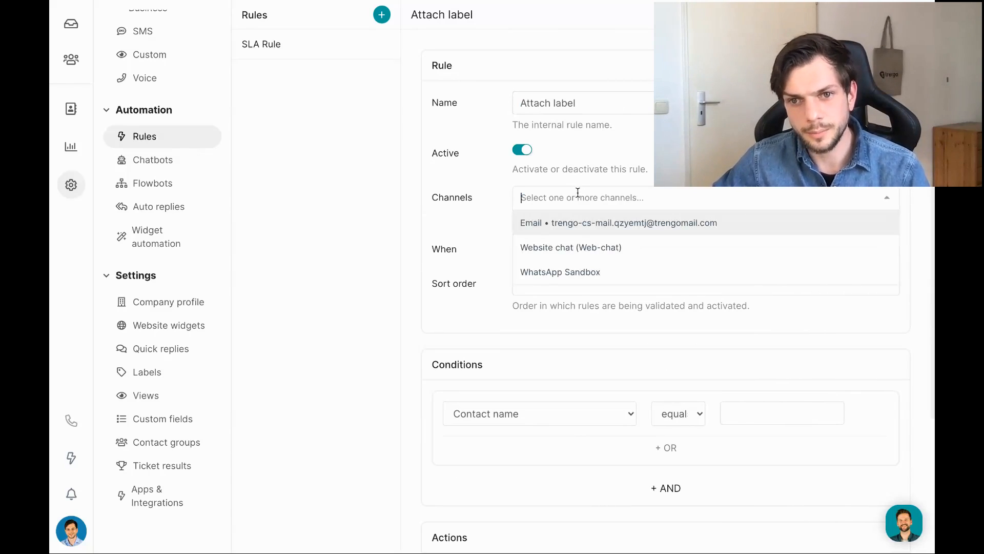
{"action": "left_click", "coordinate": [542, 225]}
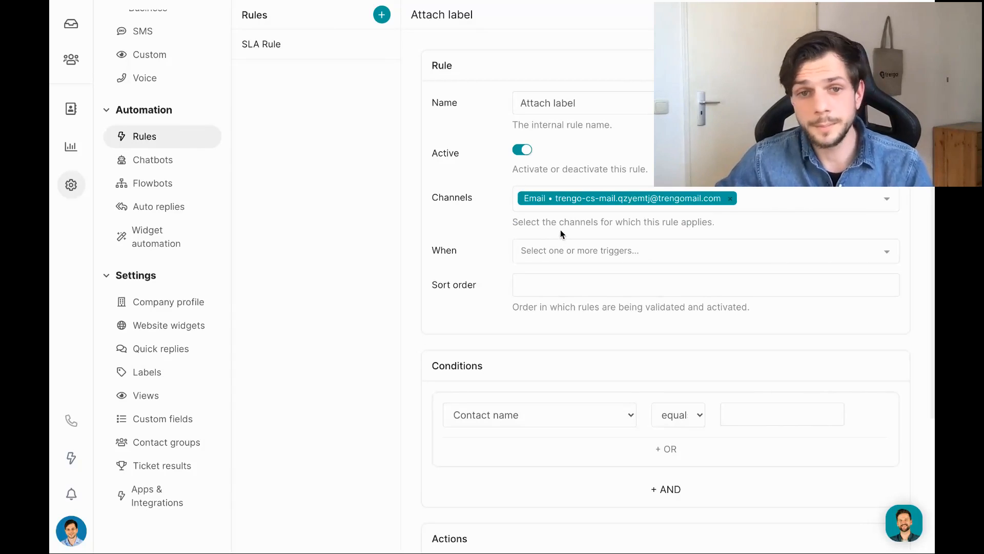
Set the rule's trigger to 'Inbound message is received'.
{"action": "left_click", "coordinate": [550, 252]}
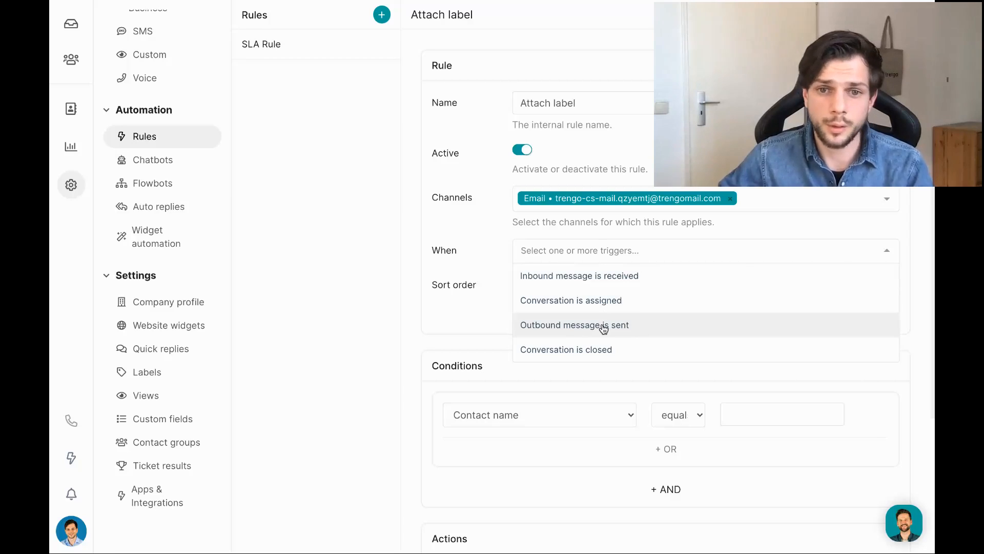
{"action": "left_click", "coordinate": [420, 257]}
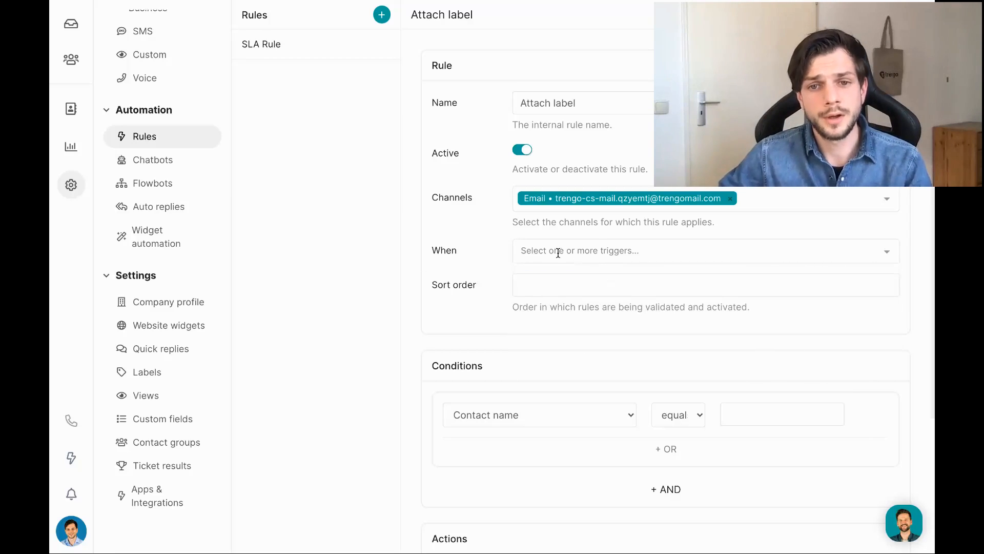
{"action": "left_click", "coordinate": [558, 253]}
{"action": "left_click", "coordinate": [560, 275]}
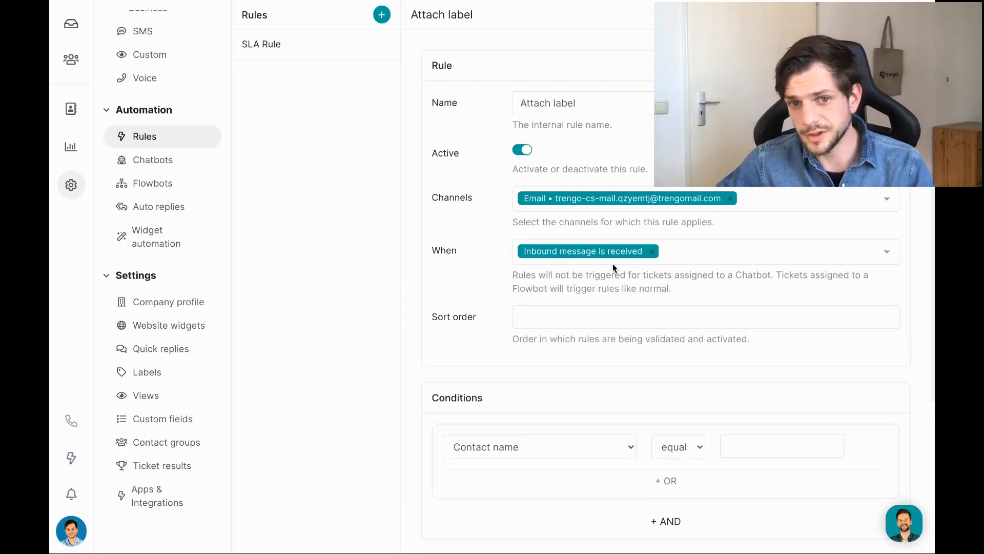
{"action": "scroll", "coordinate": [592, 279], "scroll_direction": "down", "scroll_amount": 2}
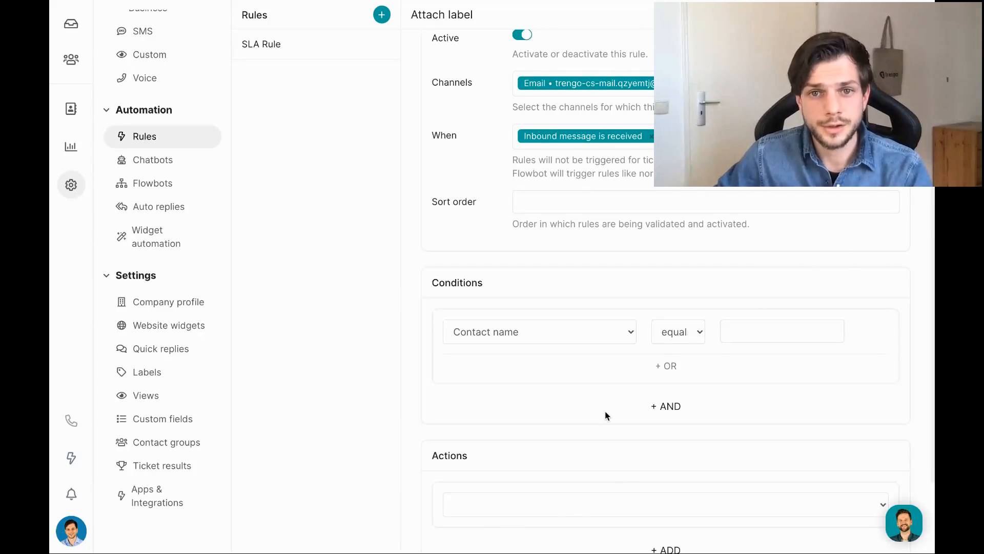
{"action": "scroll", "coordinate": [605, 411], "scroll_direction": "up", "scroll_amount": 3}
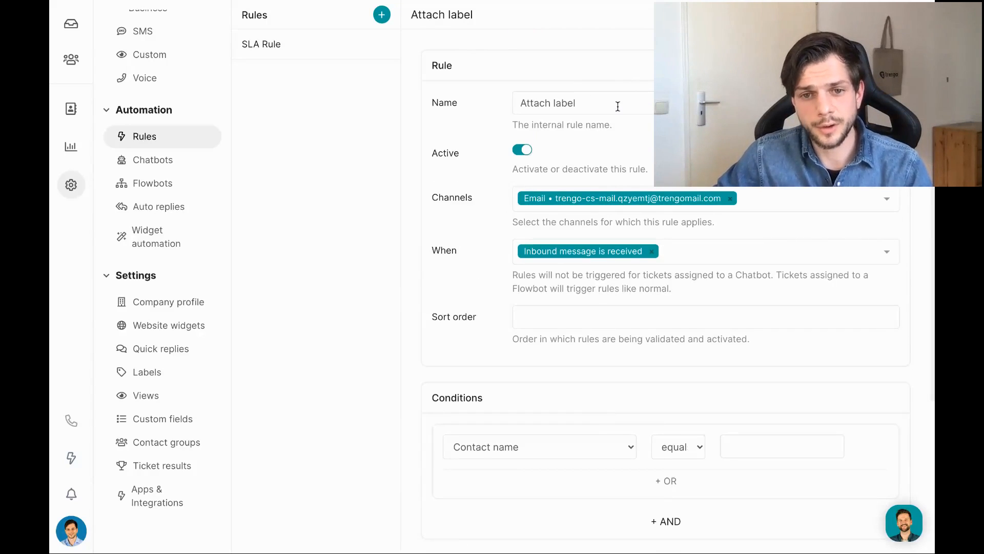
{"action": "scroll", "coordinate": [574, 376], "scroll_direction": "down", "scroll_amount": 5}
Choose the Attach label action and select the Return label.
{"action": "left_click", "coordinate": [552, 406]}
{"action": "key", "text": "a"}
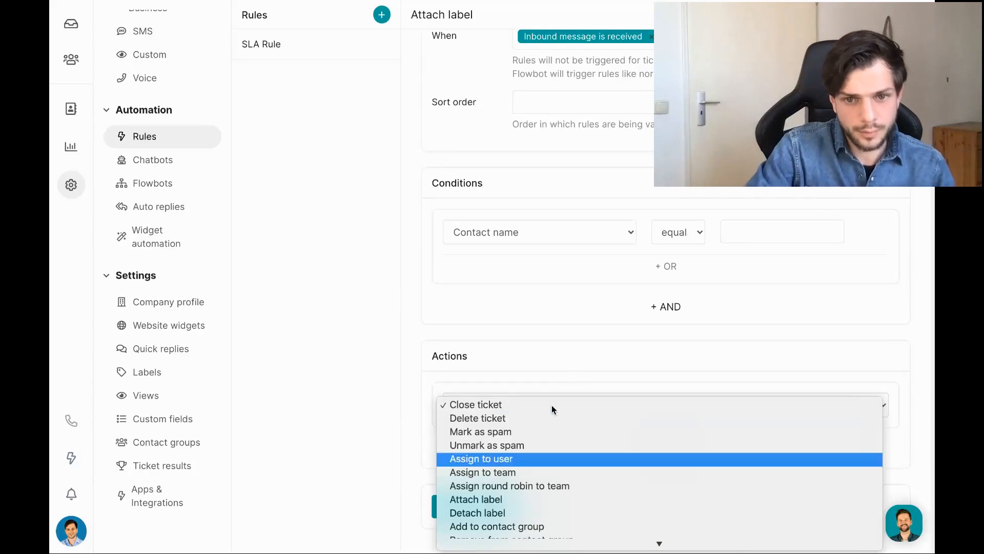
{"action": "key", "text": "t"}
{"action": "key", "text": "Return"}
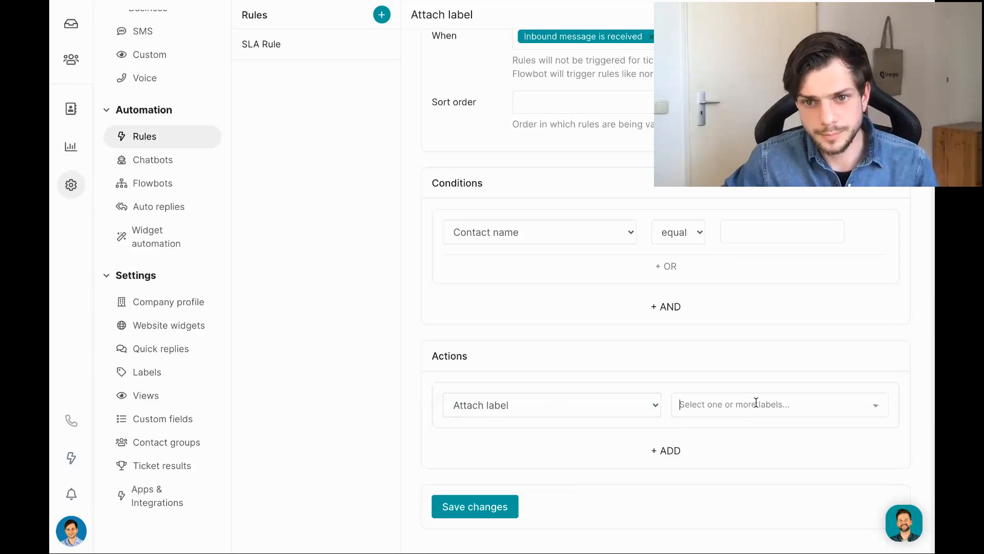
{"action": "left_click", "coordinate": [754, 404]}
{"action": "left_click", "coordinate": [724, 266]}
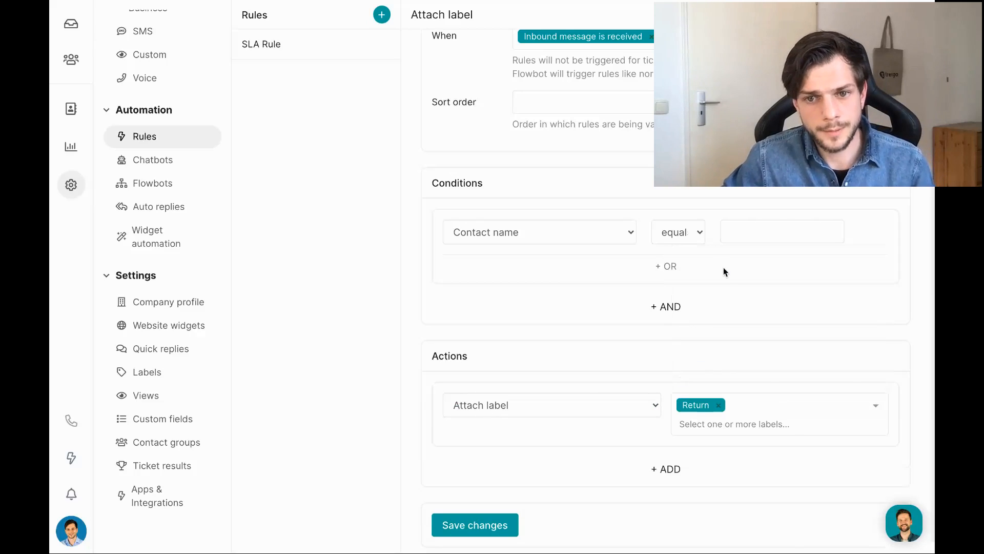
{"action": "scroll", "coordinate": [518, 353], "scroll_direction": "up", "scroll_amount": 1}
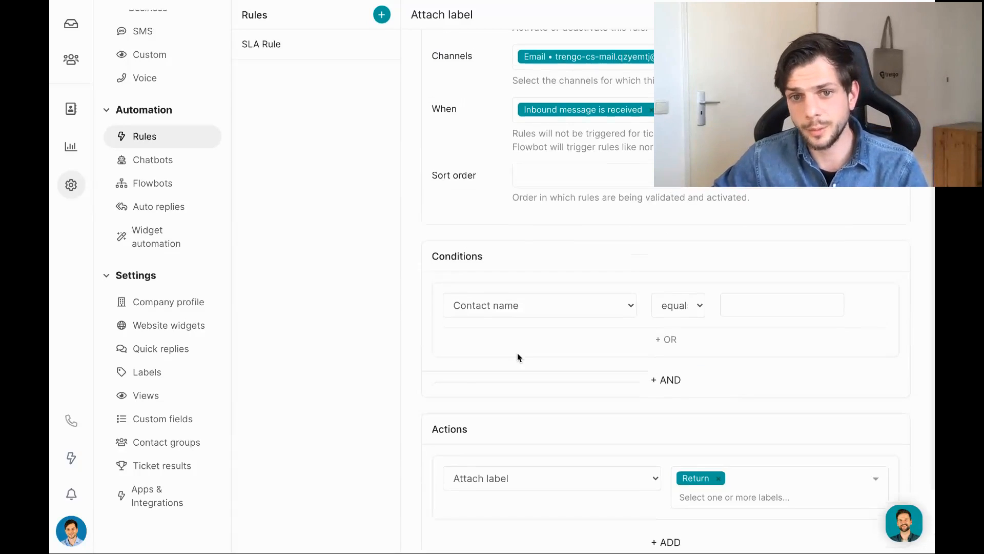
{"action": "left_click", "coordinate": [545, 313]}
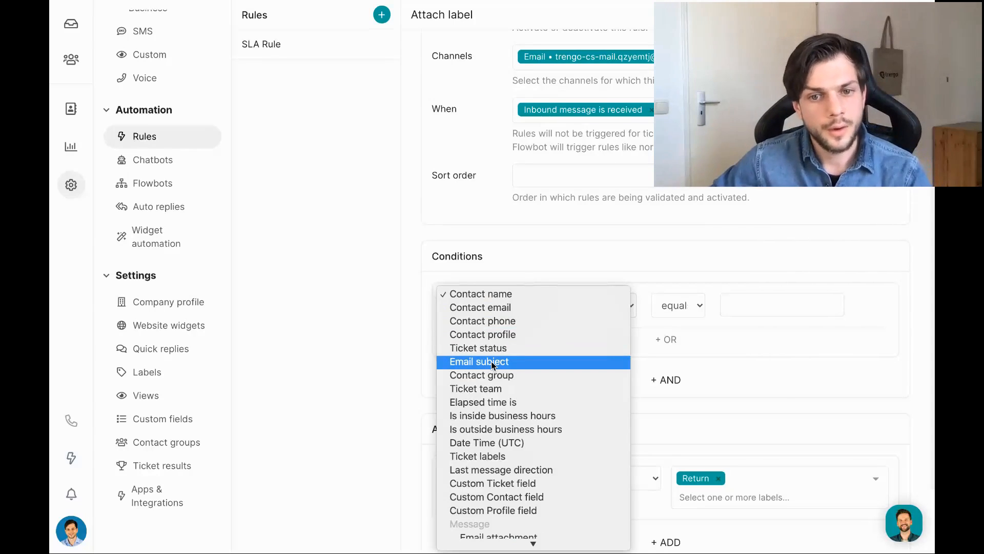
Try a condition of Message body contains 'Complaint'.
{"action": "scroll", "coordinate": [491, 365], "scroll_direction": "down", "scroll_amount": 2}
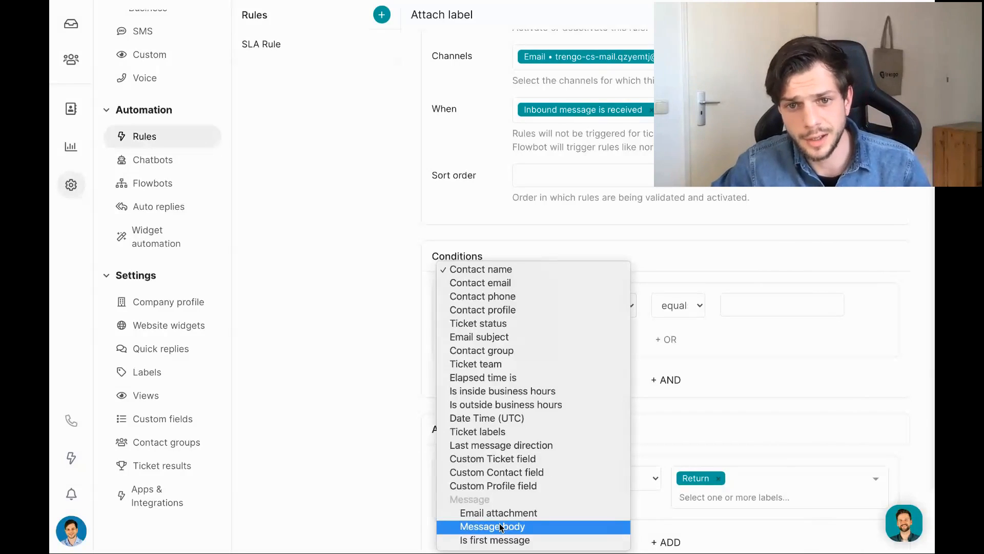
{"action": "left_click", "coordinate": [501, 527]}
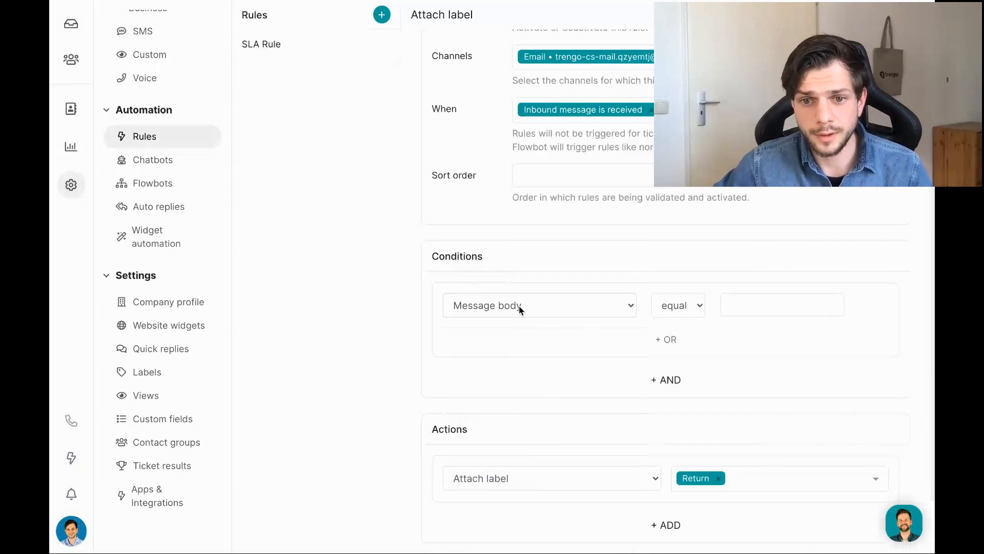
{"action": "left_click", "coordinate": [672, 298]}
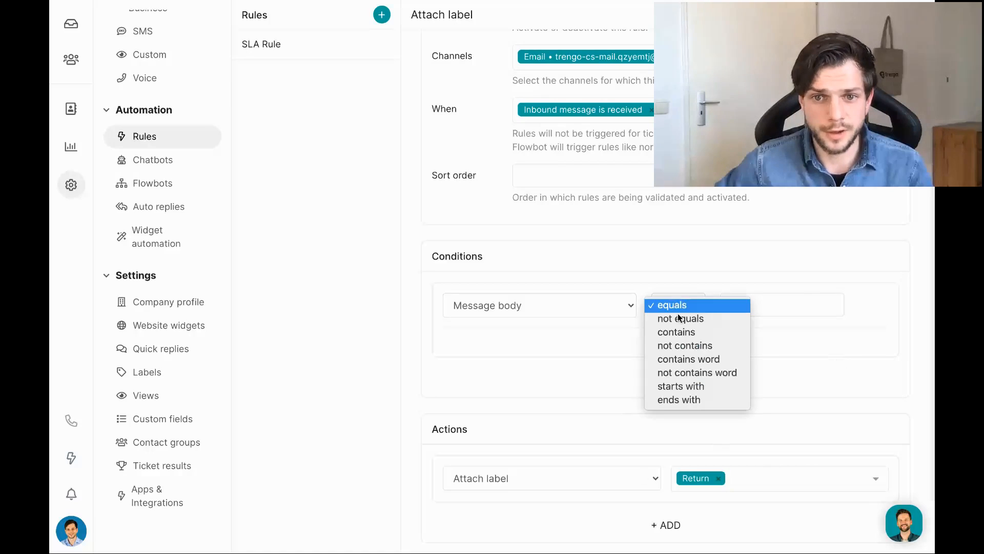
{"action": "left_click", "coordinate": [677, 332]}
{"action": "left_click", "coordinate": [768, 302]}
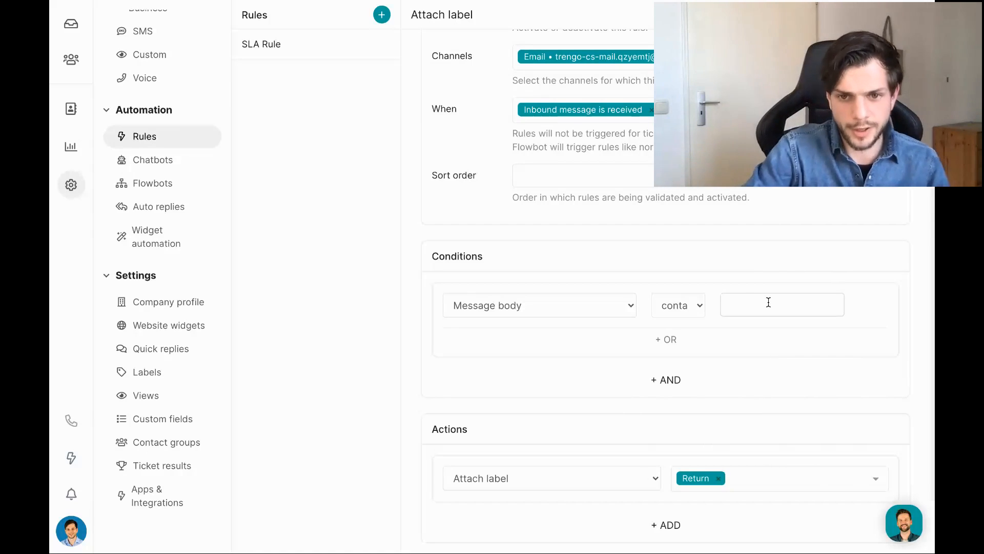
{"action": "type", "text": "Complaint"}
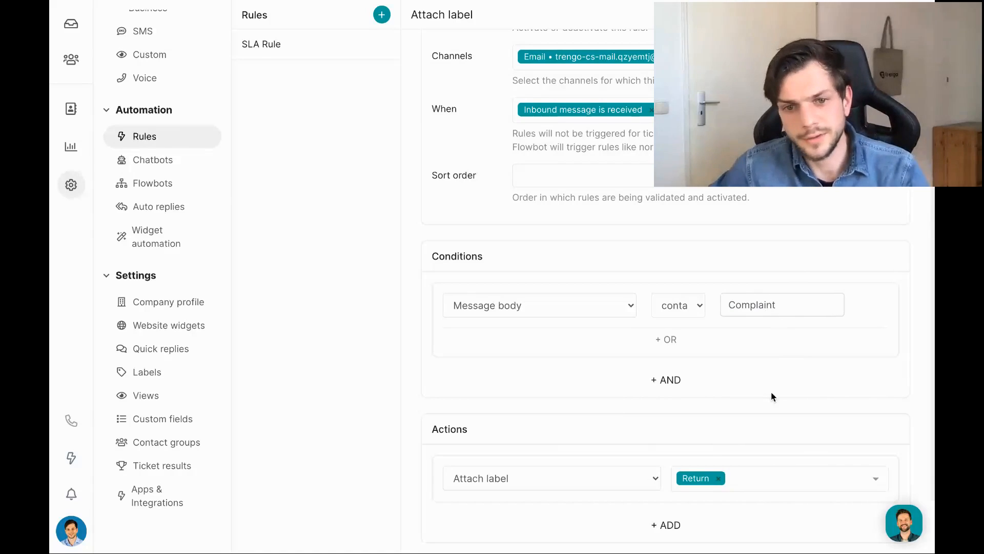
Change the condition to Email subject contains 'Request for return' and save the rule.
{"action": "left_click", "coordinate": [564, 307]}
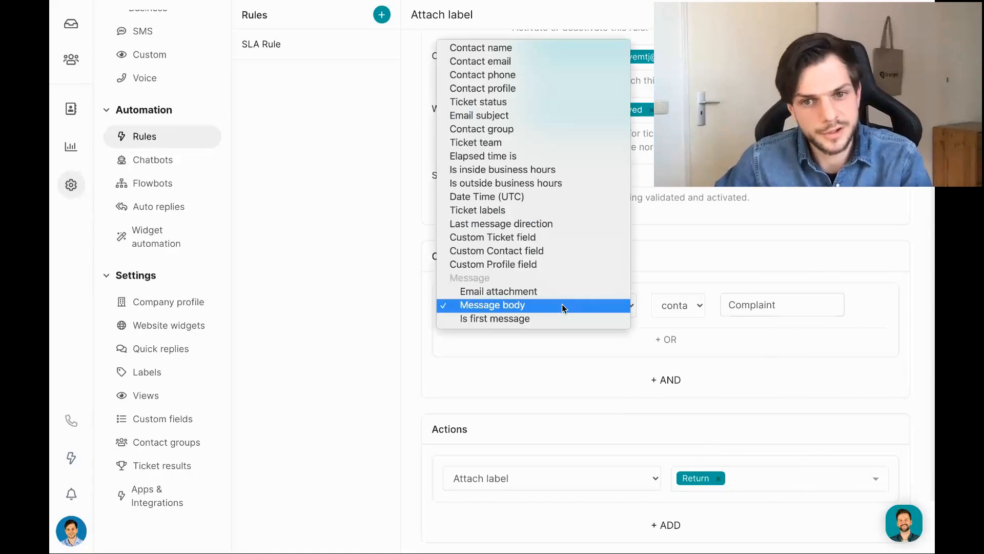
{"action": "left_click", "coordinate": [500, 120]}
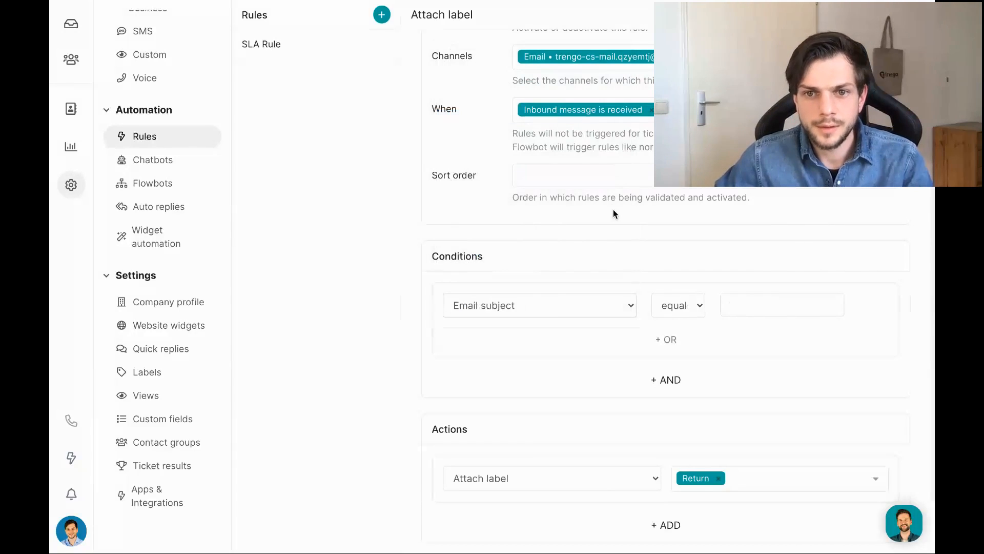
{"action": "left_click", "coordinate": [744, 303]}
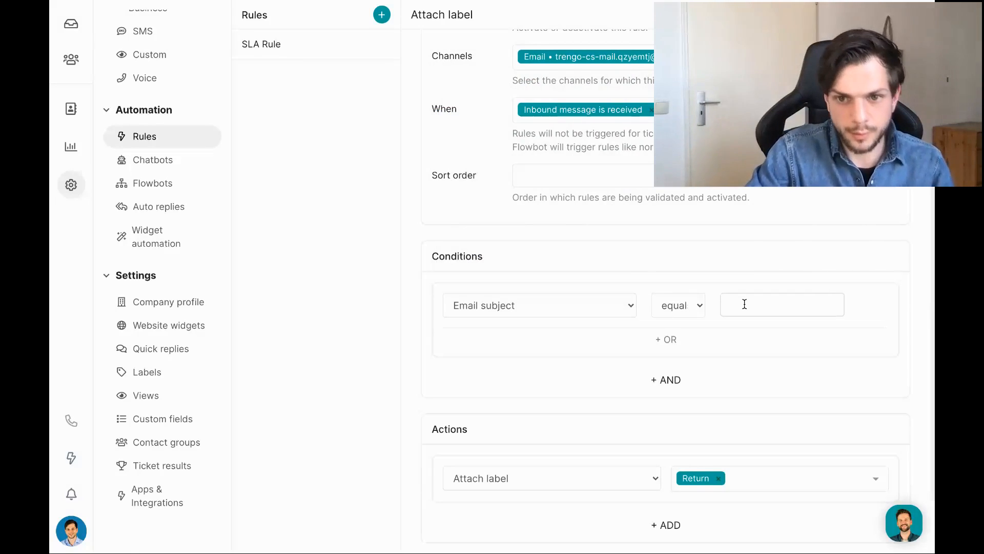
{"action": "type", "text": "Request for retu"}
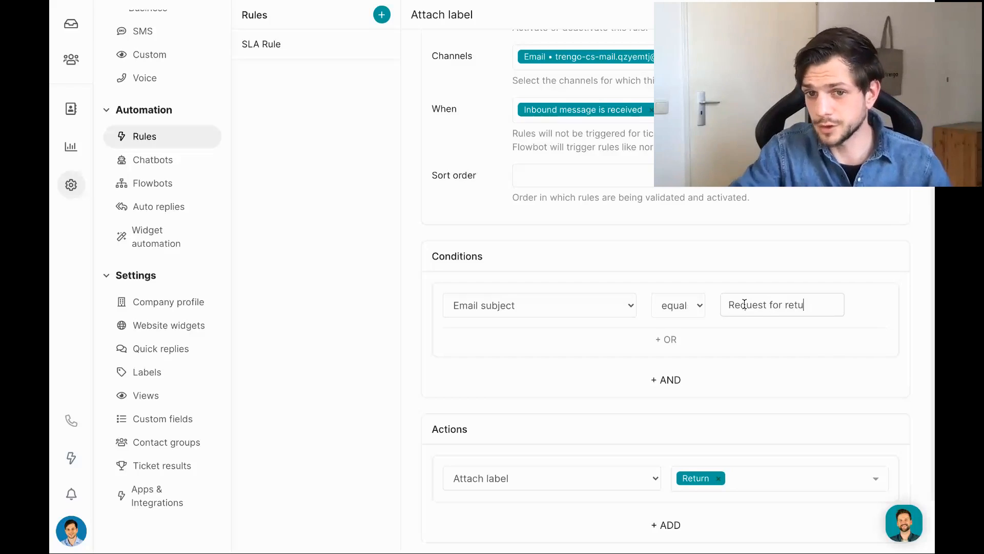
{"action": "type", "text": "rn"}
{"action": "scroll", "coordinate": [671, 306], "scroll_direction": "down", "scroll_amount": 2}
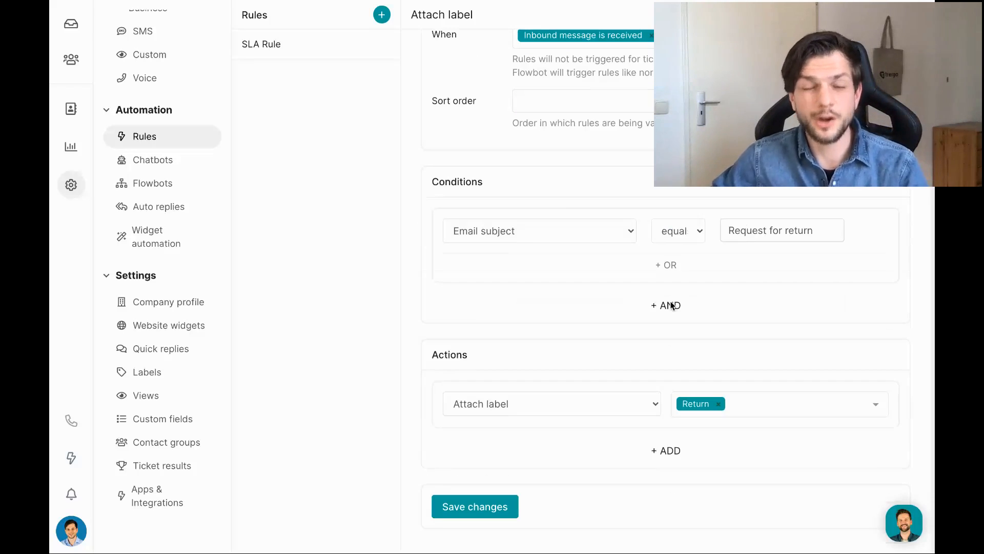
{"action": "left_click", "coordinate": [672, 233]}
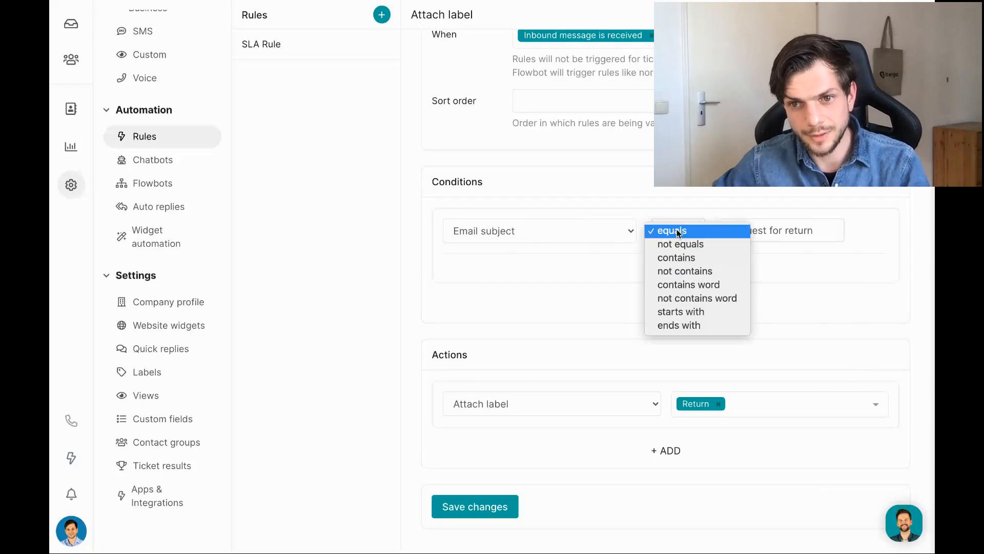
{"action": "left_click", "coordinate": [681, 257]}
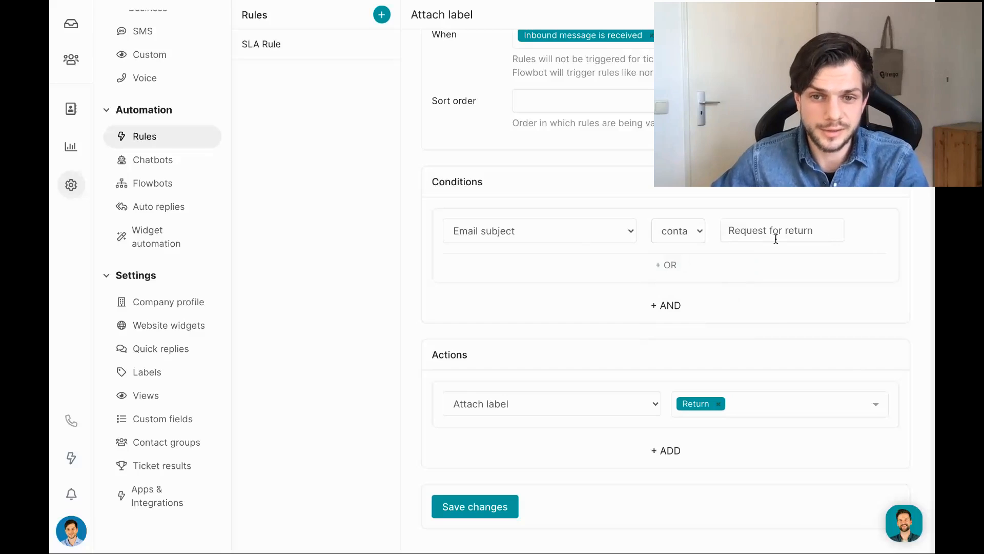
{"action": "scroll", "coordinate": [511, 517], "scroll_direction": "up", "scroll_amount": 2}
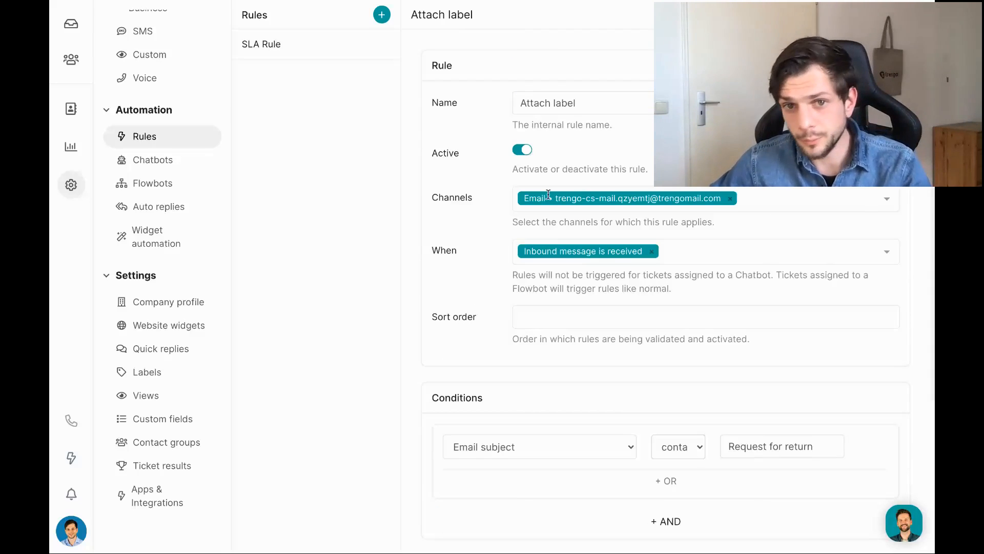
{"action": "scroll", "coordinate": [502, 517], "scroll_direction": "down", "scroll_amount": 5}
{"action": "left_click", "coordinate": [472, 515]}
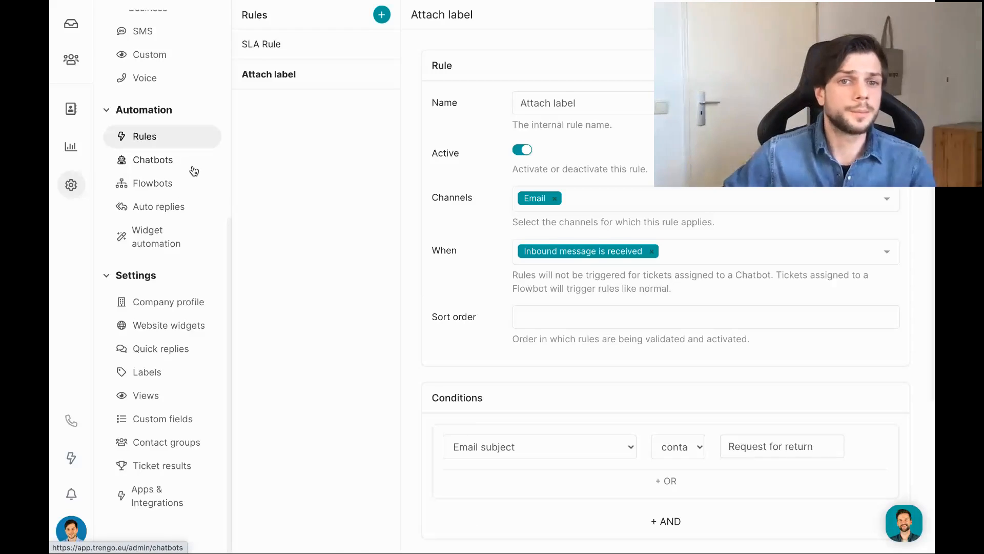
Look at the Chatbots and Flowbots pages, then open the existing 'Chatbot' configuration.
{"action": "left_click", "coordinate": [193, 171]}
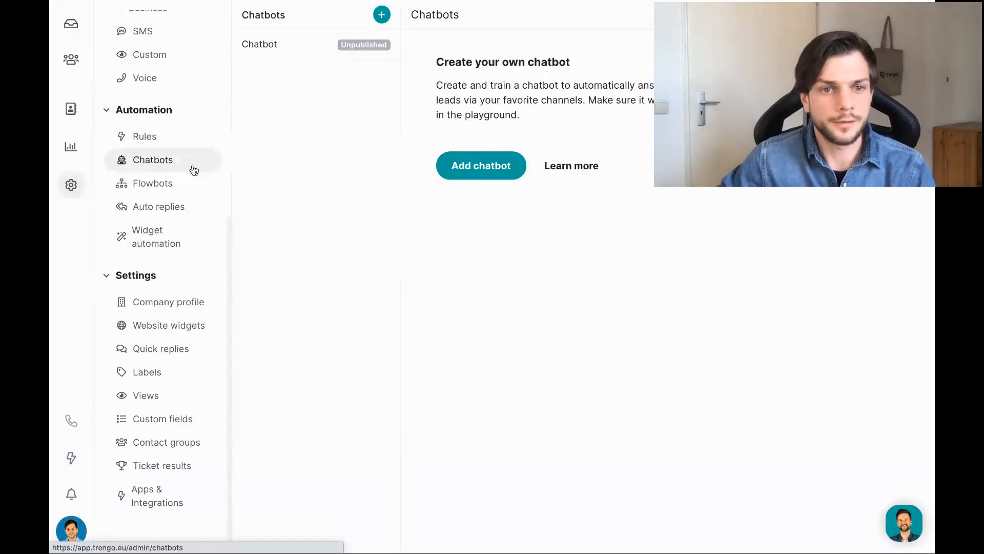
{"action": "left_click", "coordinate": [183, 193]}
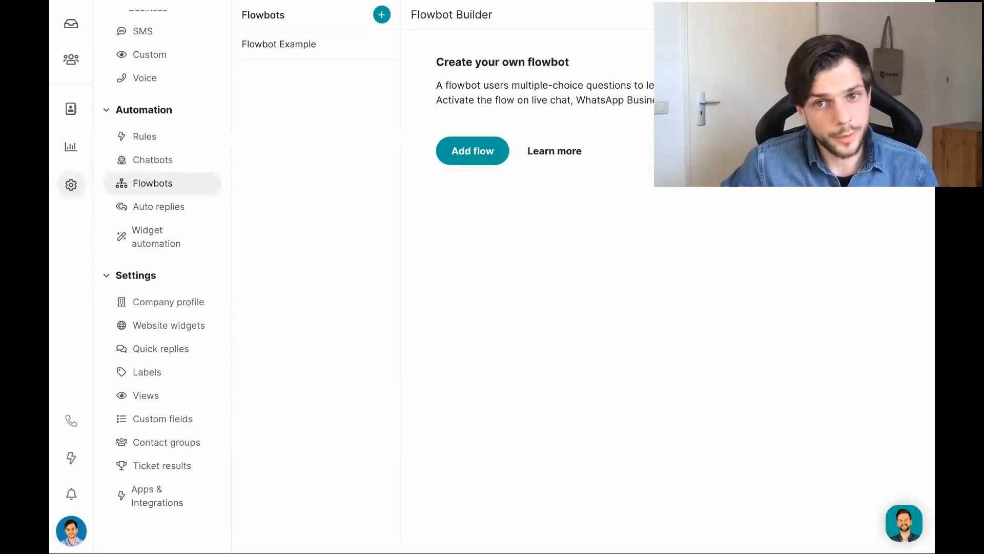
{"action": "left_click_drag", "start_coordinate": [531, 101], "coordinate": [646, 98]}
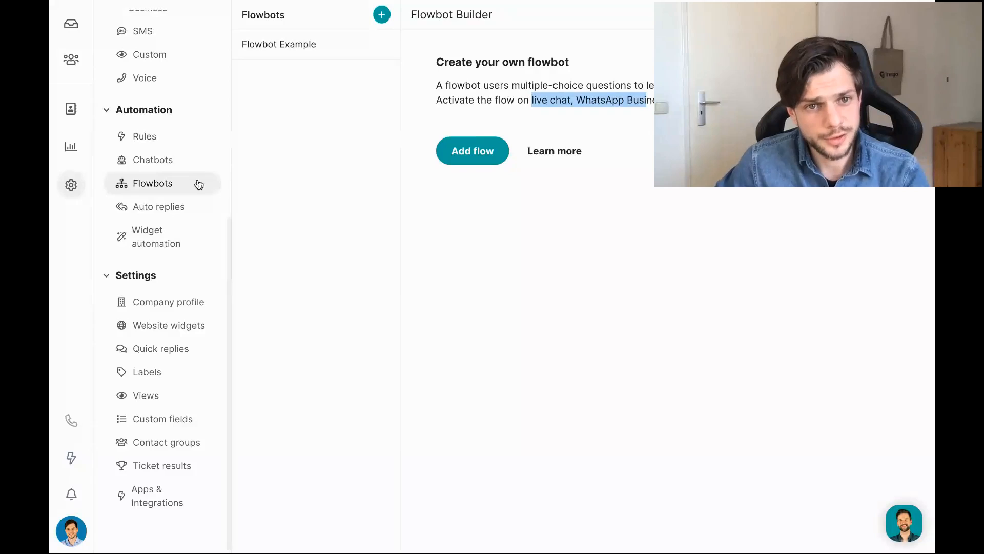
{"action": "left_click", "coordinate": [155, 161]}
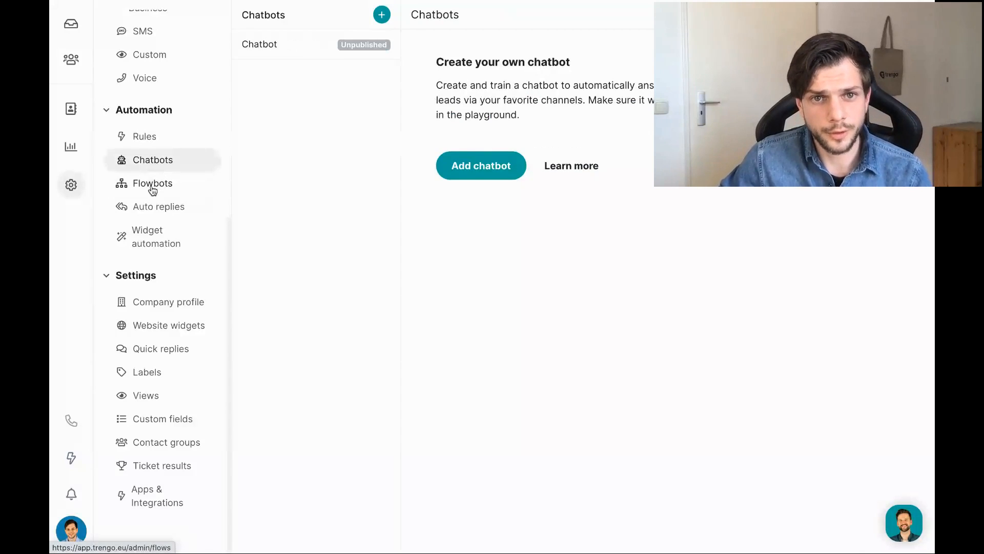
{"action": "left_click", "coordinate": [262, 47]}
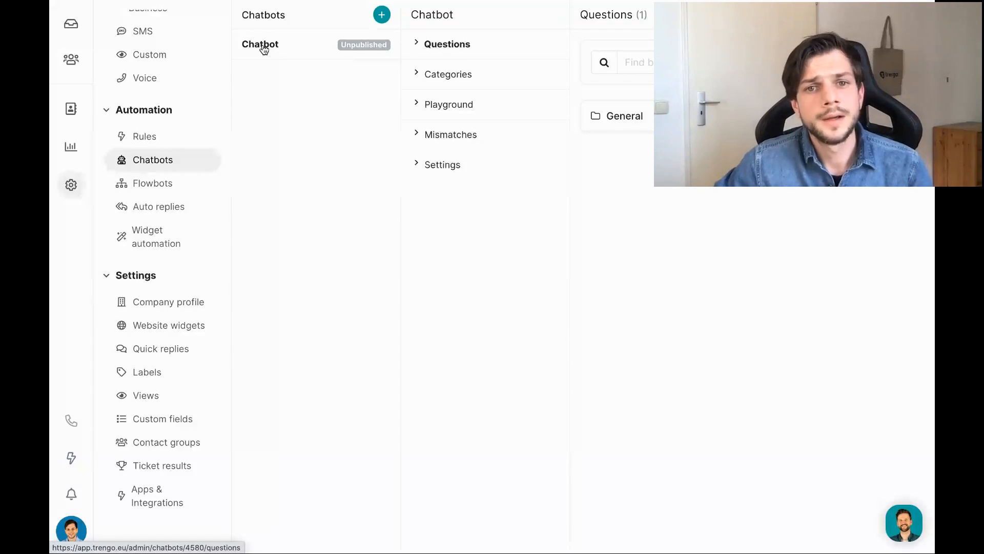
Expand the General category, review and open its question, then view the Mismatches page.
{"action": "left_click", "coordinate": [620, 117]}
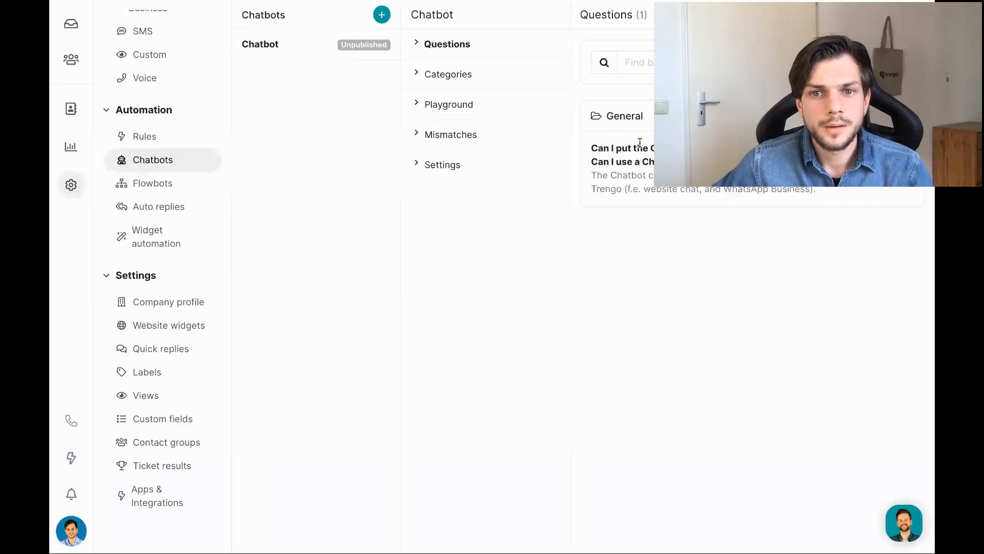
{"action": "left_click_drag", "start_coordinate": [592, 148], "coordinate": [667, 163]}
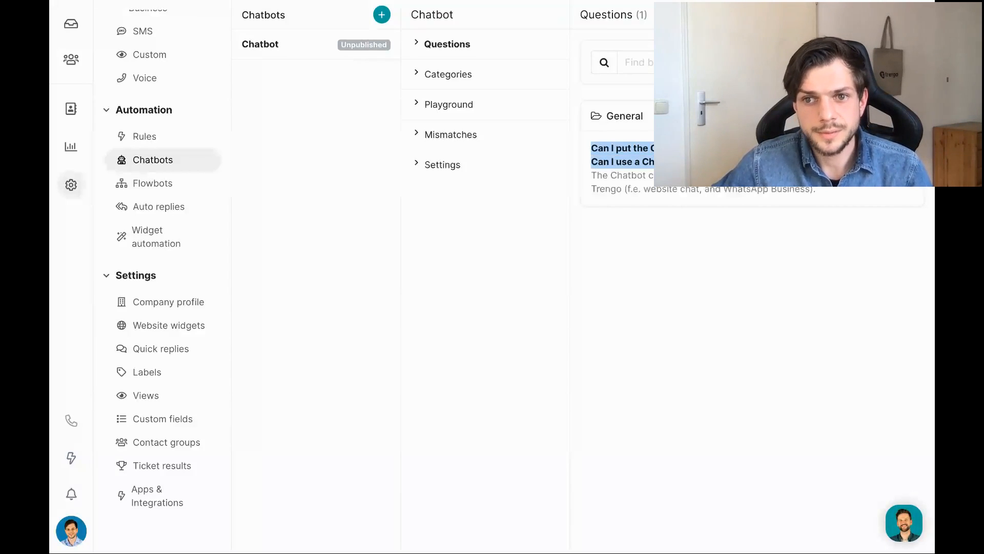
{"action": "mouse_move", "coordinate": [599, 198]}
{"action": "left_mouse_down"}
{"action": "mouse_move", "coordinate": [590, 178]}
{"action": "mouse_move", "coordinate": [590, 188]}
{"action": "mouse_move", "coordinate": [622, 187]}
{"action": "mouse_move", "coordinate": [597, 187]}
{"action": "left_mouse_up"}
{"action": "left_click", "coordinate": [586, 179]}
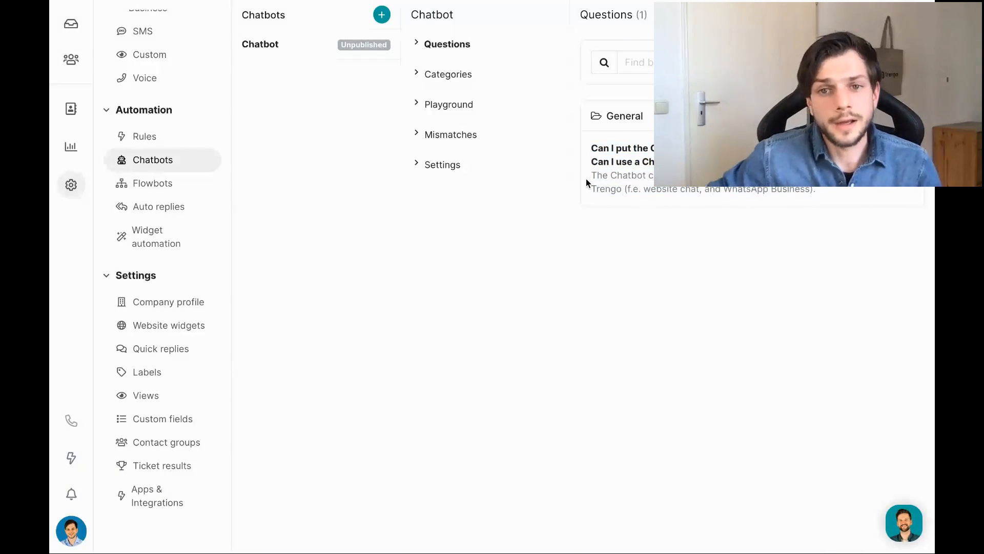
{"action": "left_click", "coordinate": [898, 151]}
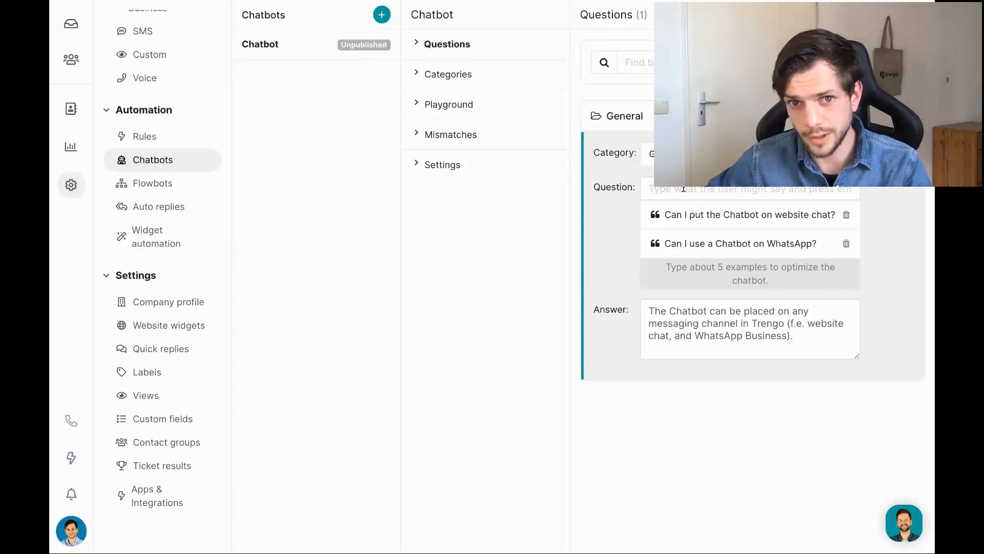
{"action": "left_click", "coordinate": [472, 138]}
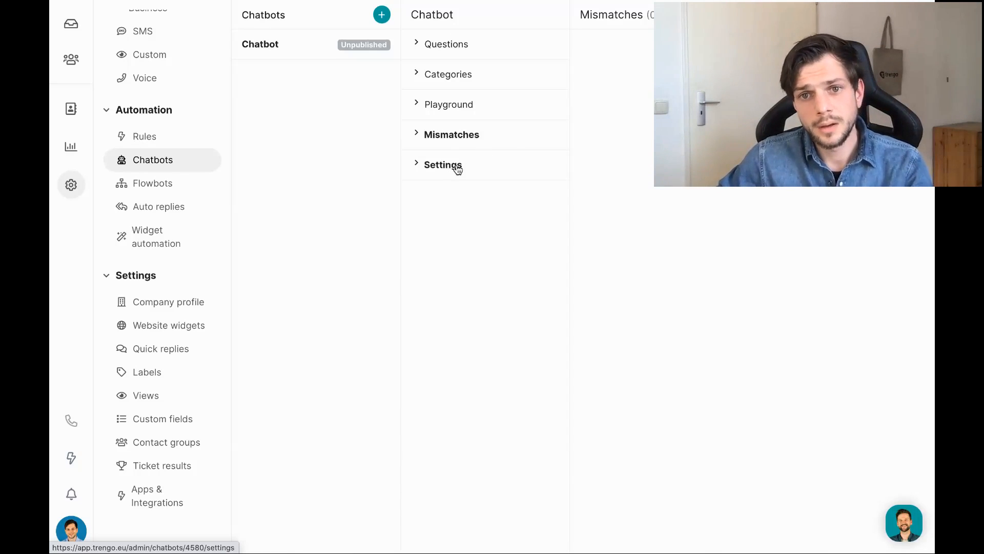
Browse the Chatbot's Settings, toggling Published on and back off, then return to Mismatches.
{"action": "left_click", "coordinate": [471, 167]}
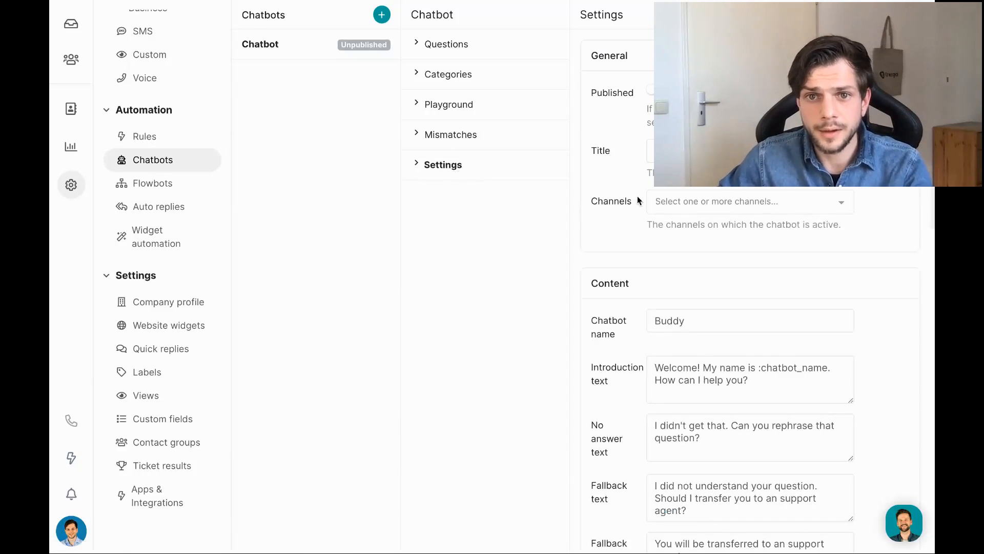
{"action": "scroll", "coordinate": [637, 196], "scroll_direction": "down", "scroll_amount": 1}
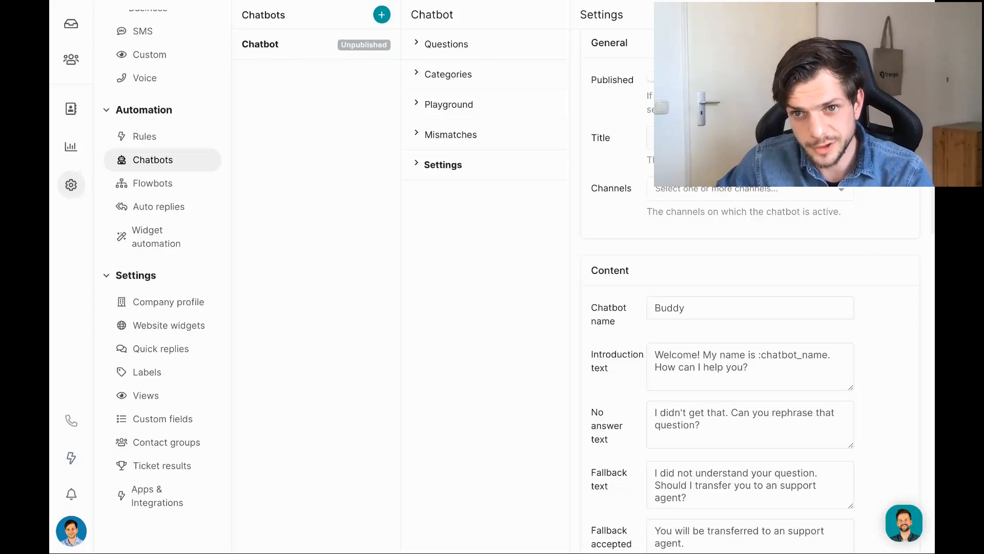
{"action": "left_click", "coordinate": [651, 77]}
{"action": "left_click", "coordinate": [652, 79]}
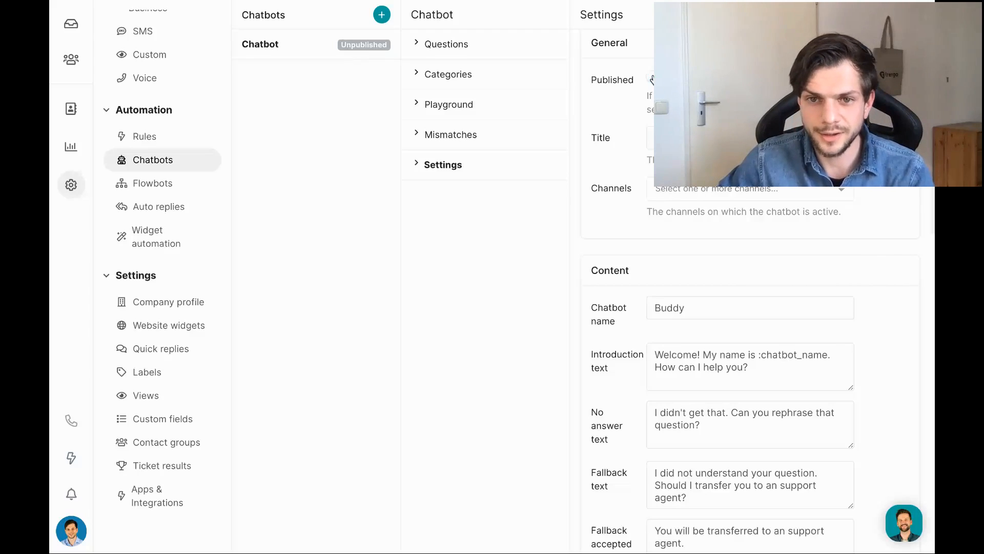
{"action": "scroll", "coordinate": [749, 307], "scroll_direction": "down", "scroll_amount": 10}
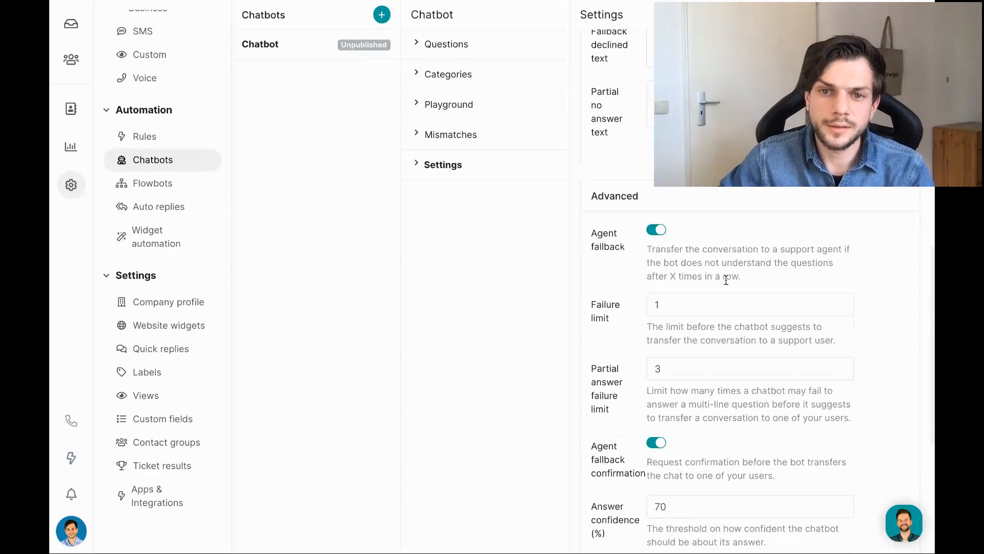
{"action": "scroll", "coordinate": [674, 220], "scroll_direction": "down", "scroll_amount": 3}
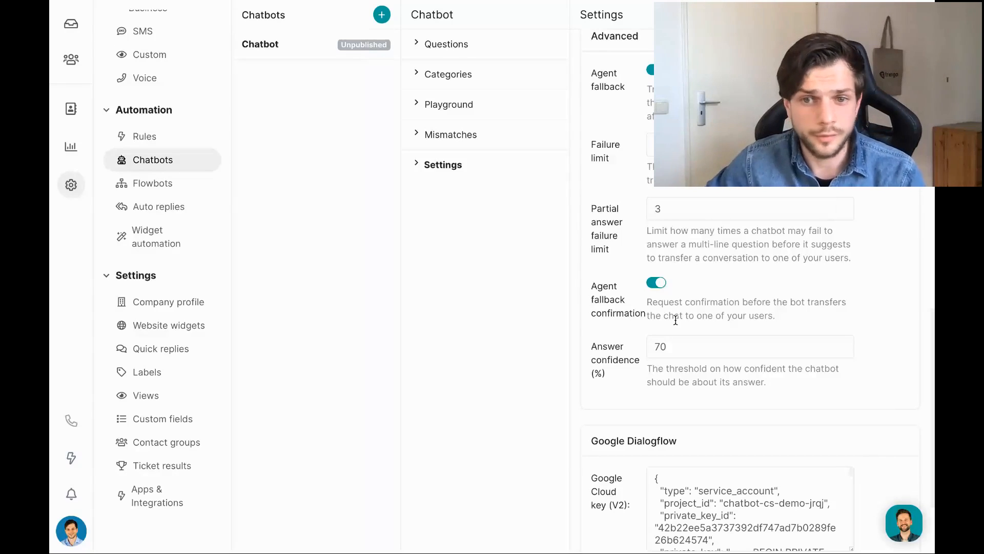
{"action": "scroll", "coordinate": [694, 340], "scroll_direction": "down", "scroll_amount": 1}
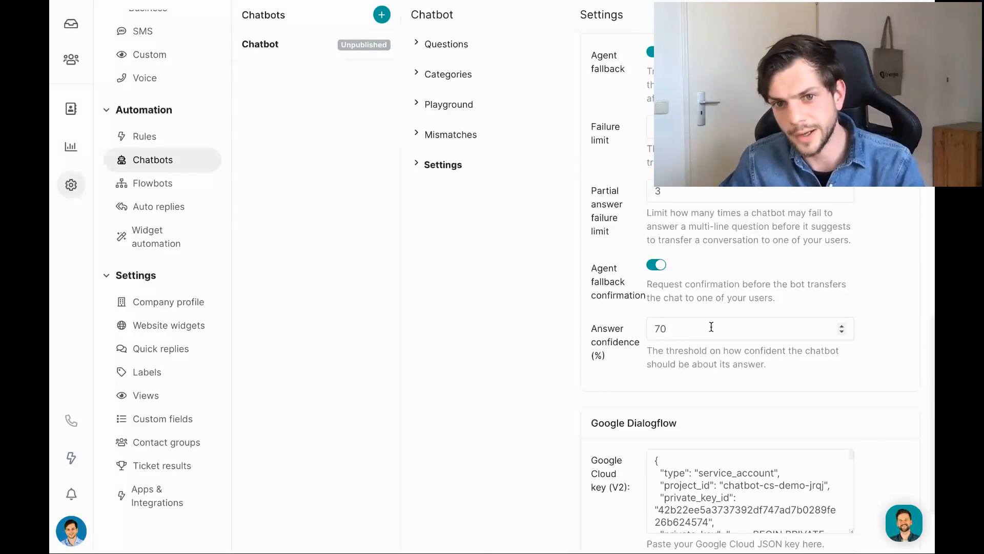
{"action": "left_click", "coordinate": [451, 135]}
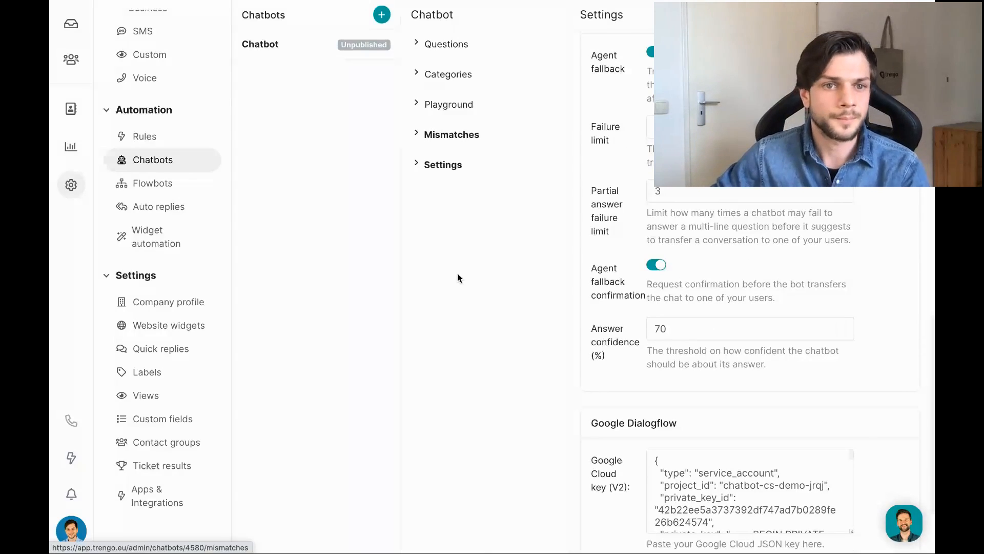
Open Flowbot Example full-screen and jump to step B via 'I want product information'.
{"action": "left_click", "coordinate": [146, 187]}
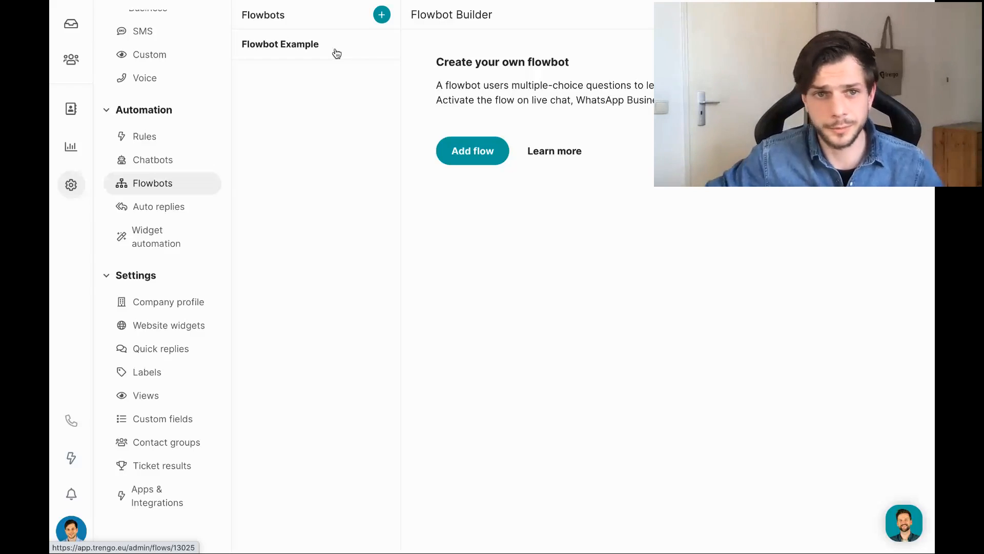
{"action": "left_click", "coordinate": [336, 53]}
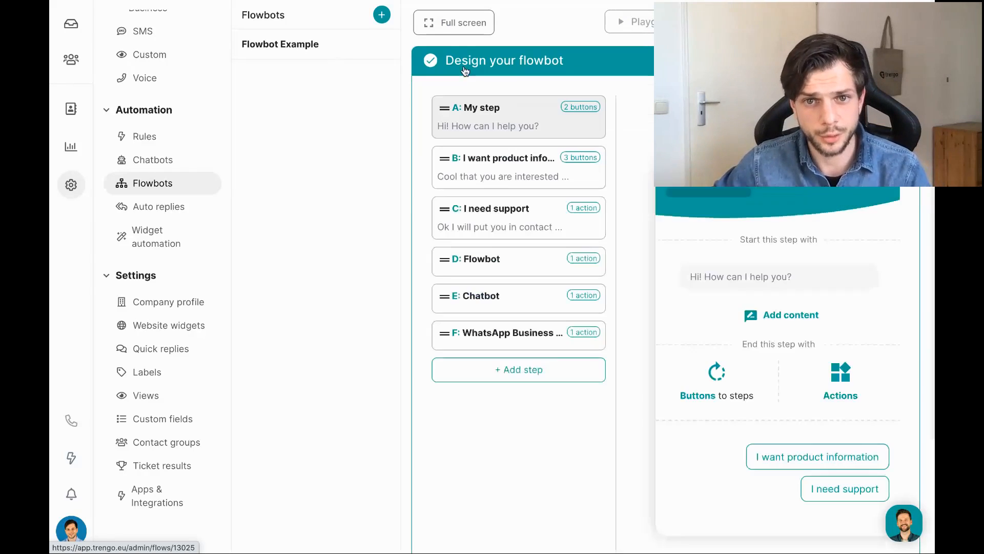
{"action": "left_click", "coordinate": [458, 33]}
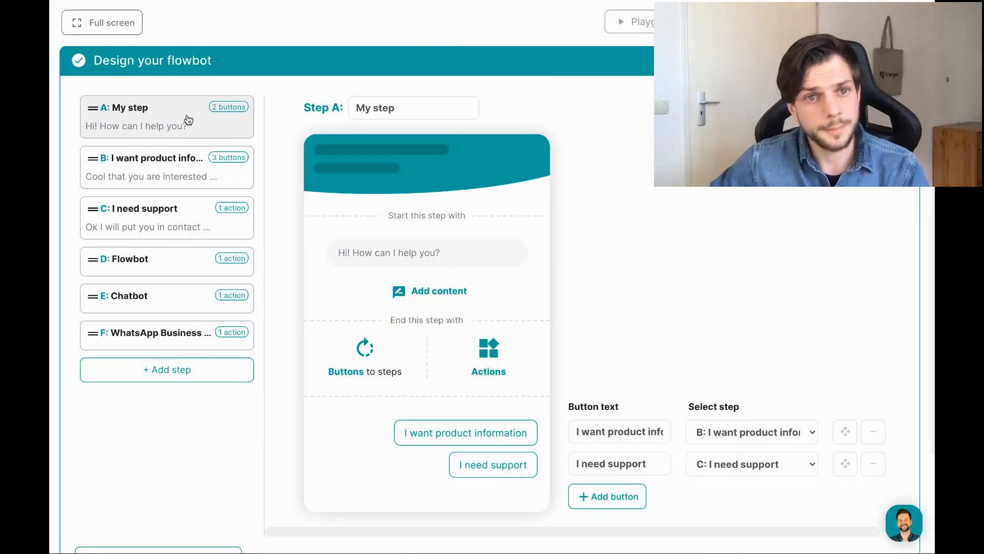
{"action": "mouse_move", "coordinate": [438, 257]}
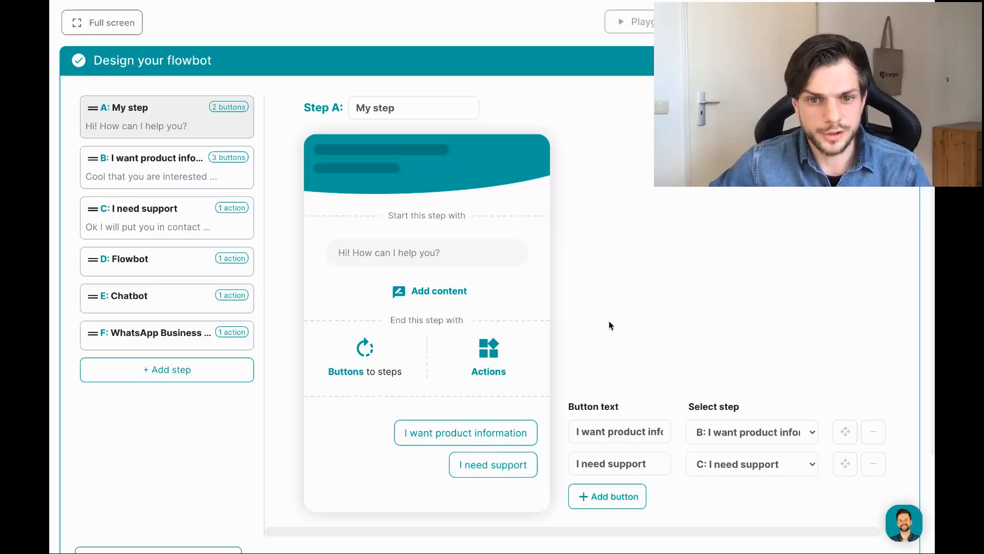
{"action": "left_click", "coordinate": [484, 439]}
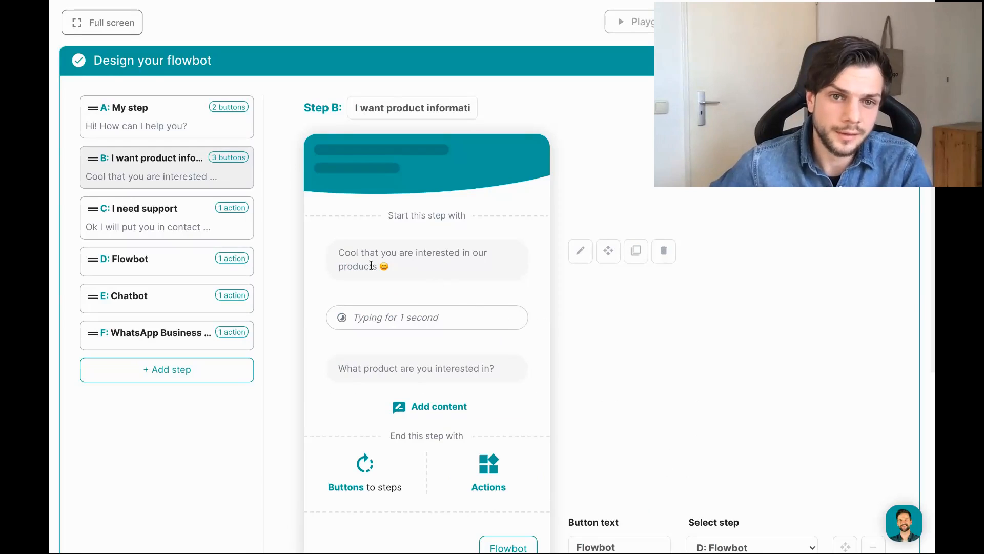
Review step B's message and its Flowbot, Chatbot and WhatsApp buttons, then reopen step A.
{"action": "left_click_drag", "start_coordinate": [404, 264], "coordinate": [336, 251]}
{"action": "scroll", "coordinate": [656, 192], "scroll_direction": "down", "scroll_amount": 1}
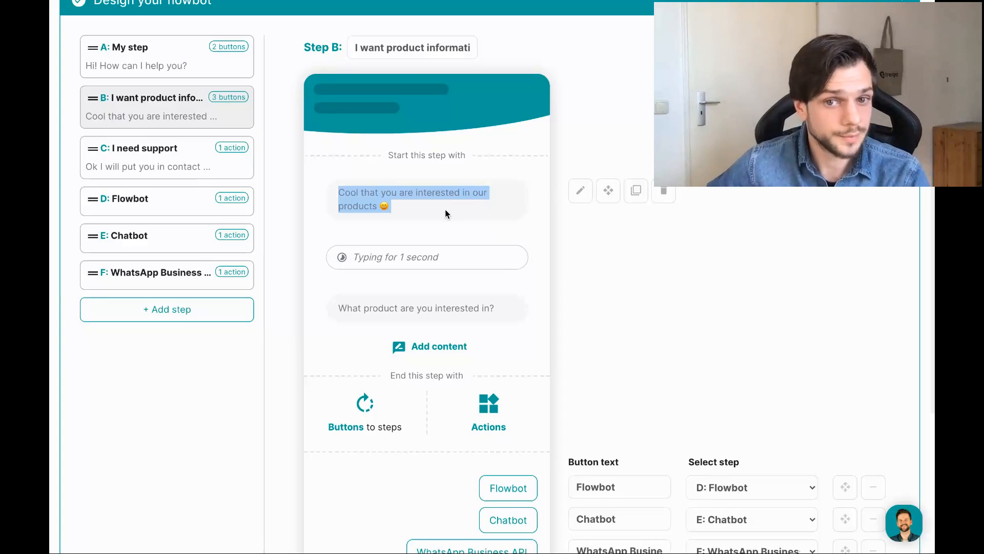
{"action": "left_click", "coordinate": [445, 209]}
{"action": "scroll", "coordinate": [819, 323], "scroll_direction": "down", "scroll_amount": 2}
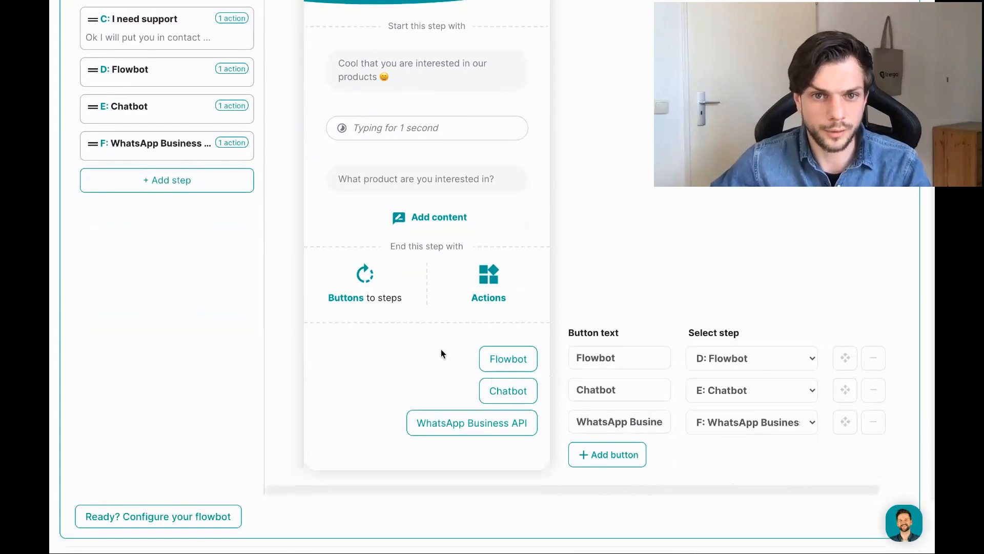
{"action": "scroll", "coordinate": [441, 349], "scroll_direction": "up", "scroll_amount": 1}
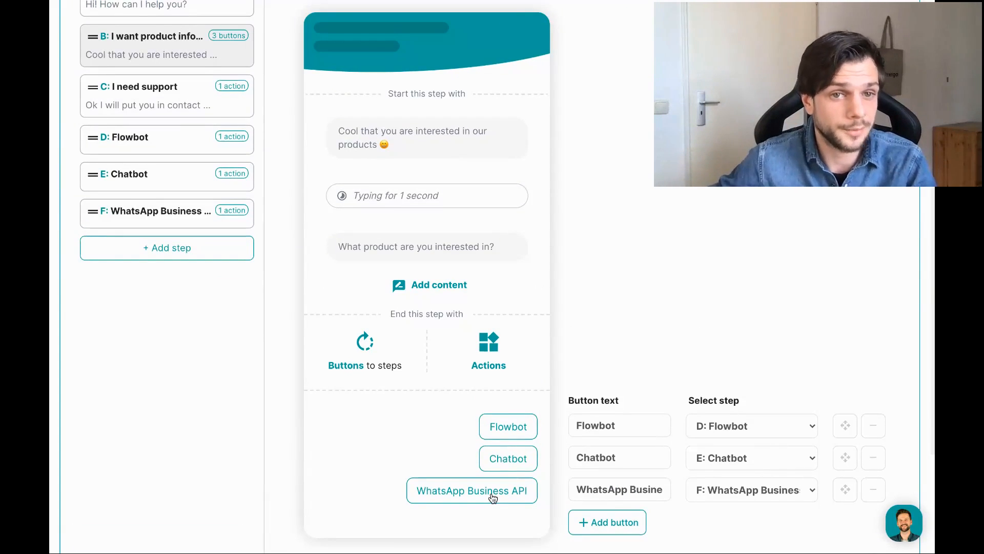
{"action": "scroll", "coordinate": [180, 380], "scroll_direction": "up", "scroll_amount": 1}
{"action": "scroll", "coordinate": [179, 380], "scroll_direction": "up", "scroll_amount": 2}
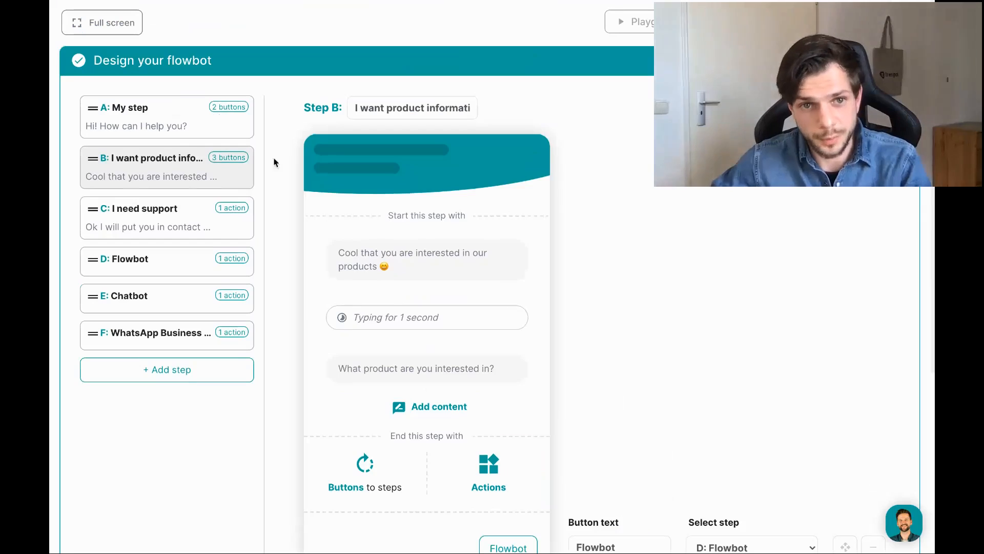
{"action": "left_click", "coordinate": [176, 125]}
{"action": "scroll", "coordinate": [641, 214], "scroll_direction": "down", "scroll_amount": 3}
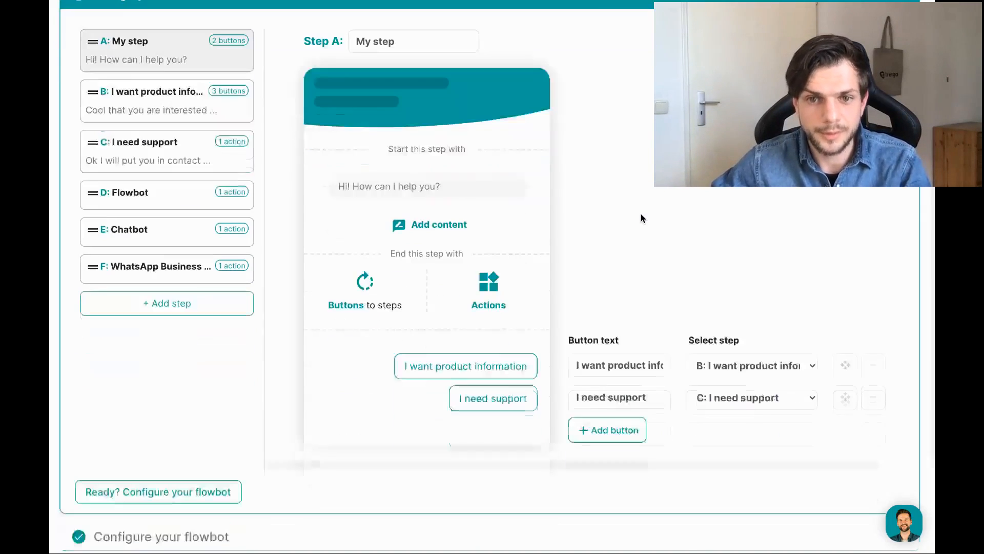
Follow the I need support answer to step C, read its messages, and show the addable content types.
{"action": "left_click", "coordinate": [482, 404]}
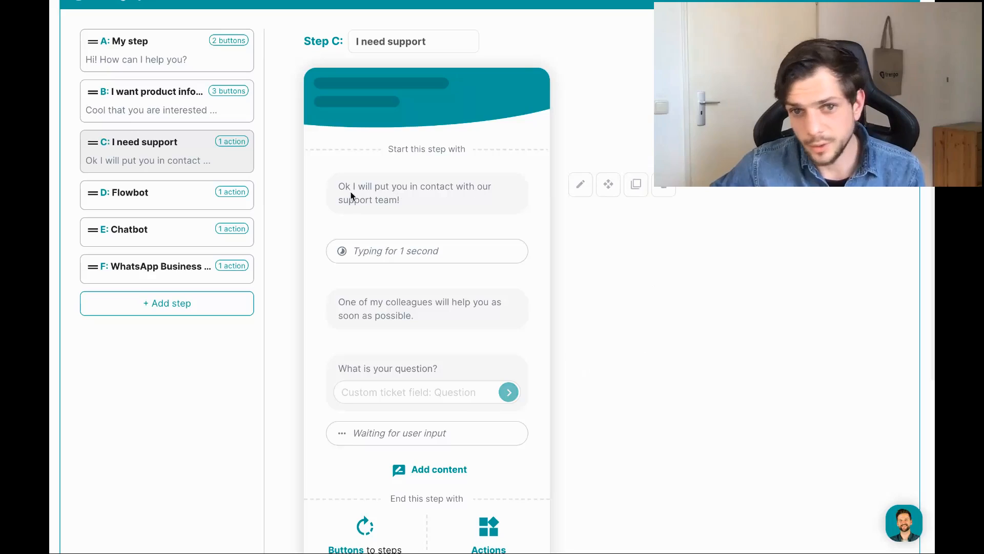
{"action": "left_click_drag", "start_coordinate": [352, 190], "coordinate": [417, 193]}
{"action": "left_click", "coordinate": [417, 194]}
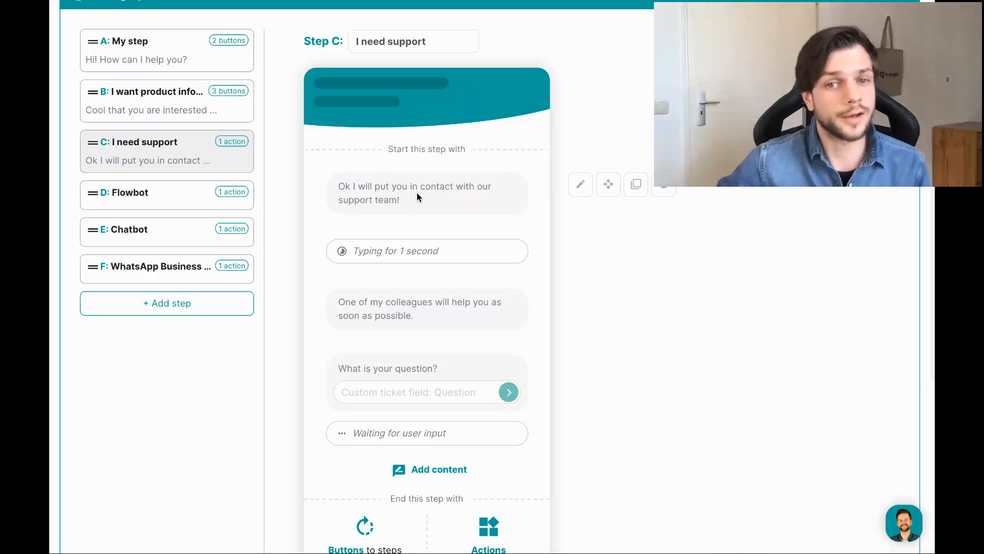
{"action": "scroll", "coordinate": [460, 194], "scroll_direction": "down", "scroll_amount": 2}
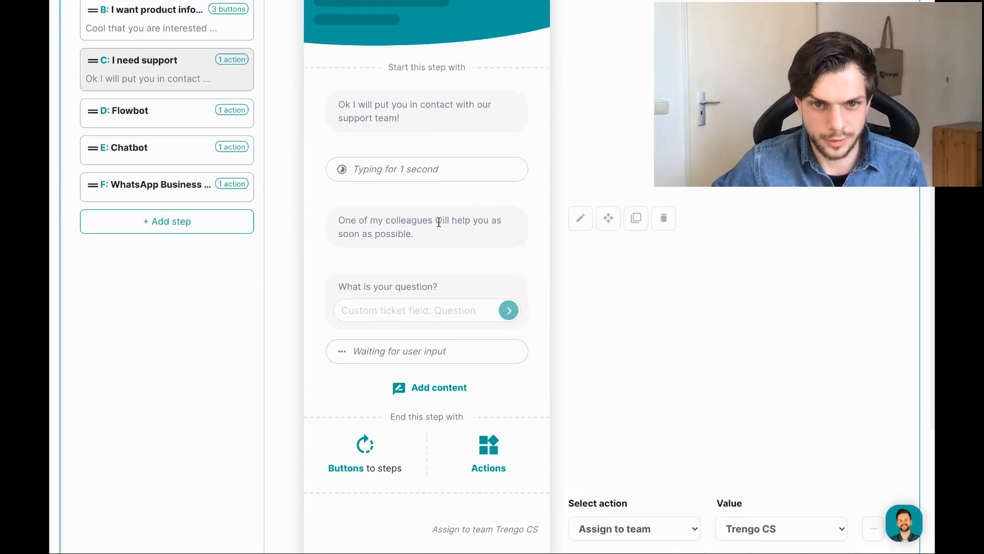
{"action": "scroll", "coordinate": [640, 209], "scroll_direction": "down", "scroll_amount": 2}
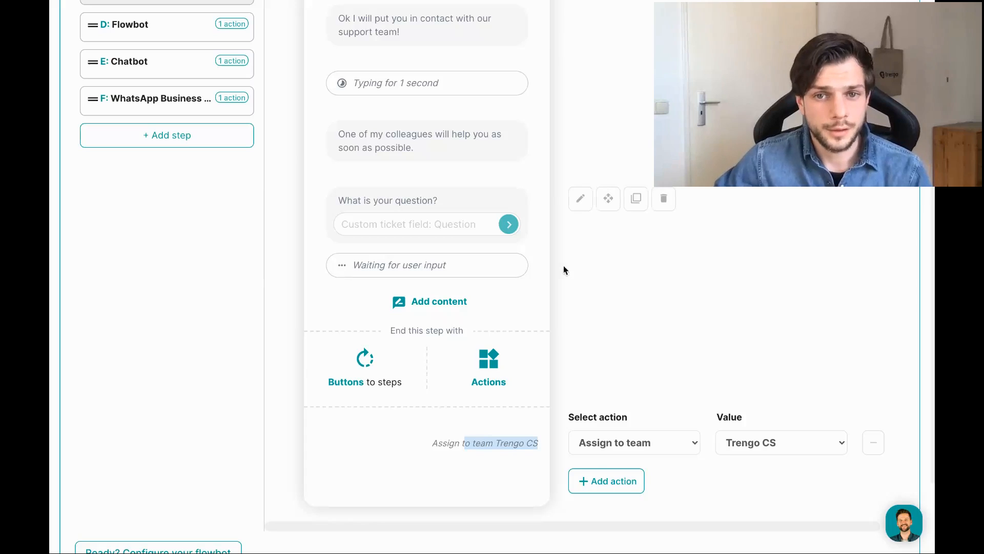
{"action": "scroll", "coordinate": [564, 265], "scroll_direction": "up", "scroll_amount": 1}
{"action": "left_click_drag", "start_coordinate": [360, 259], "coordinate": [482, 256]}
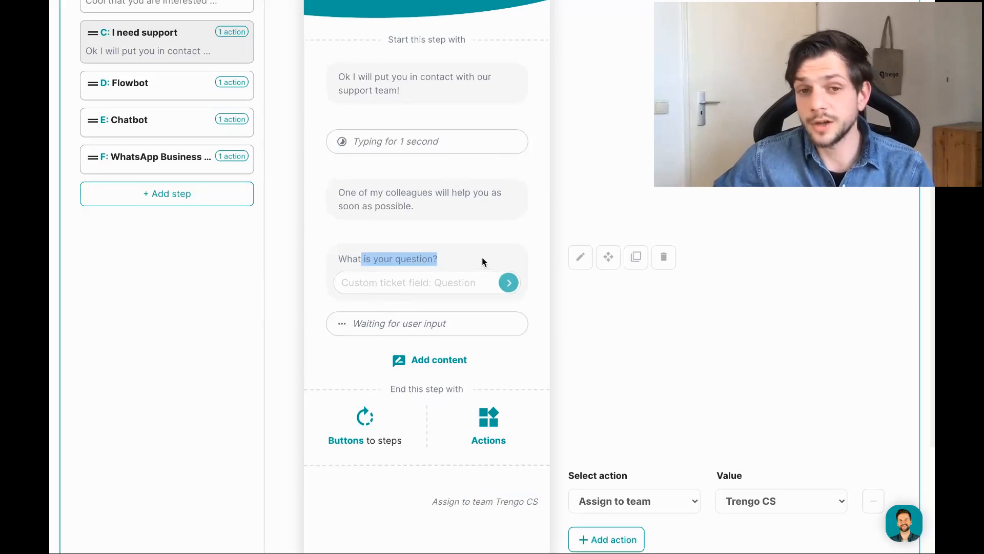
{"action": "left_click", "coordinate": [482, 257]}
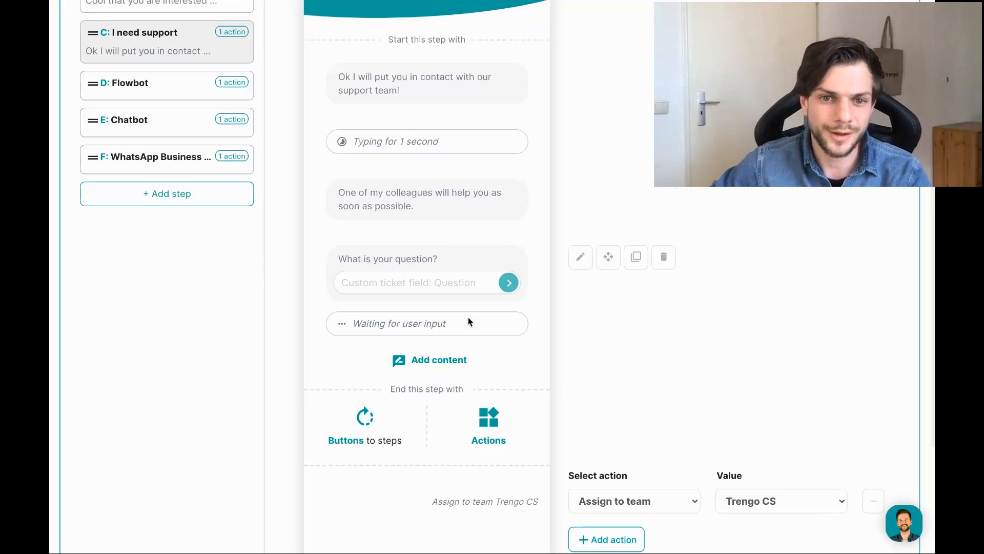
{"action": "left_click", "coordinate": [435, 363]}
{"action": "scroll", "coordinate": [669, 285], "scroll_direction": "down", "scroll_amount": 2}
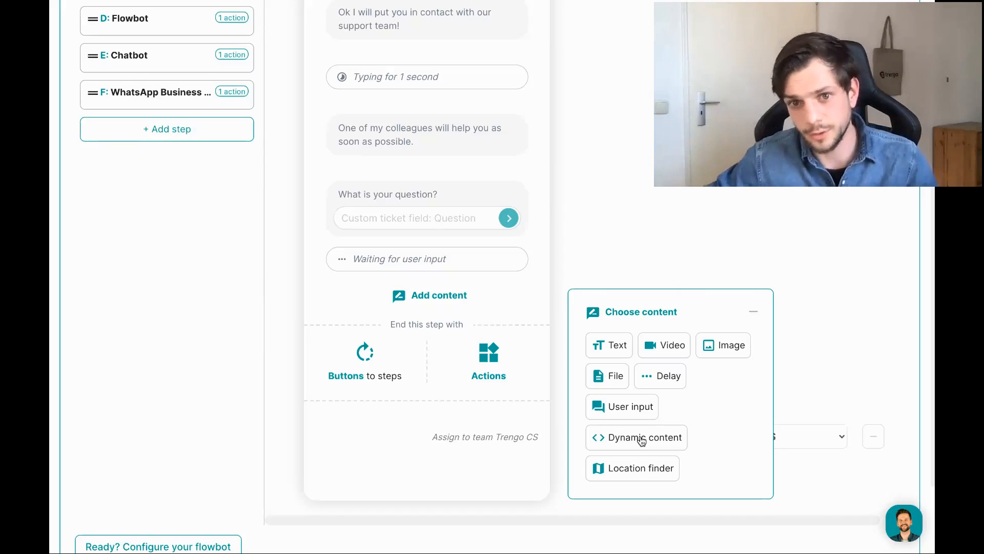
Dismiss the content choices, exit the full-screen flowbot editor, and go to the Availability report.
{"action": "left_click", "coordinate": [751, 311]}
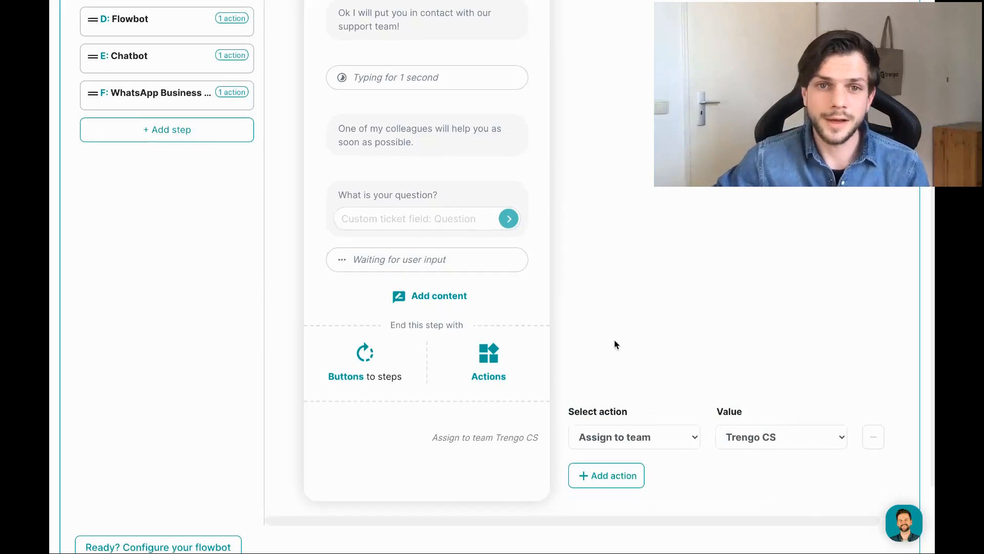
{"action": "scroll", "coordinate": [613, 341], "scroll_direction": "up", "scroll_amount": 5}
{"action": "left_click", "coordinate": [85, 27]}
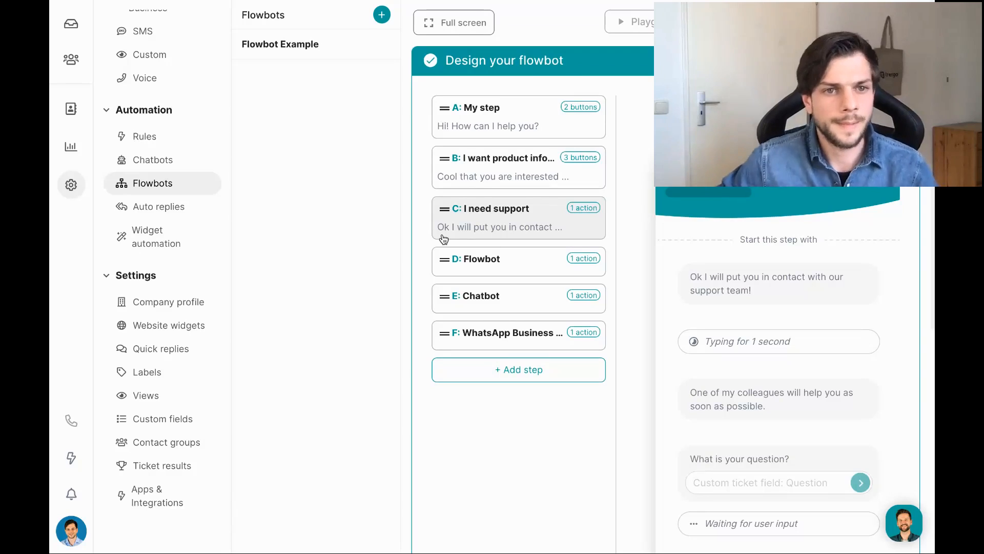
{"action": "left_click", "coordinate": [68, 149]}
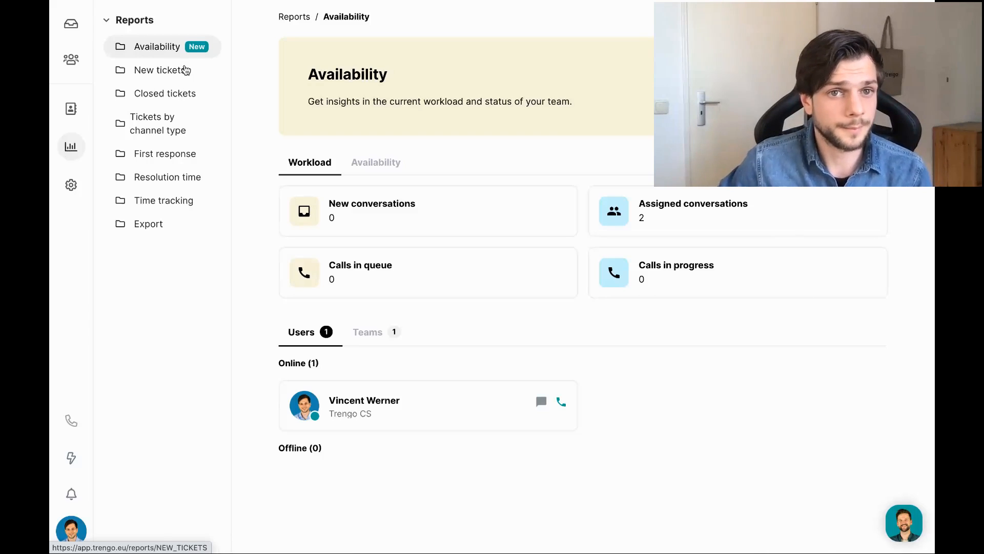
Open the New tickets report for Feb 10 – Feb 24, 2021 and read the chart values.
{"action": "left_click", "coordinate": [186, 70]}
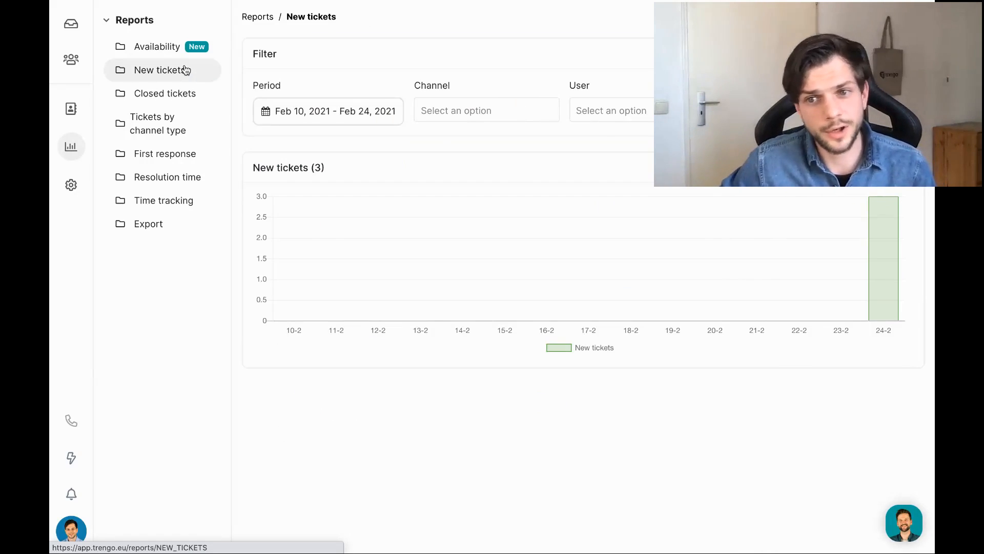
{"action": "mouse_move", "coordinate": [880, 239]}
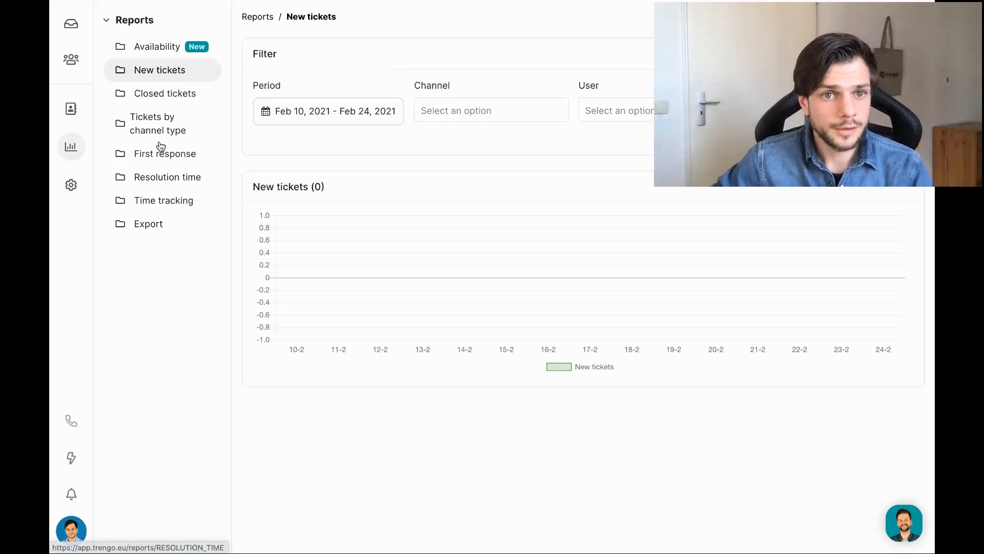
Browse the Closed tickets, Tickets by channel type, First response, Resolution time and Time tracking reports.
{"action": "left_click", "coordinate": [167, 96]}
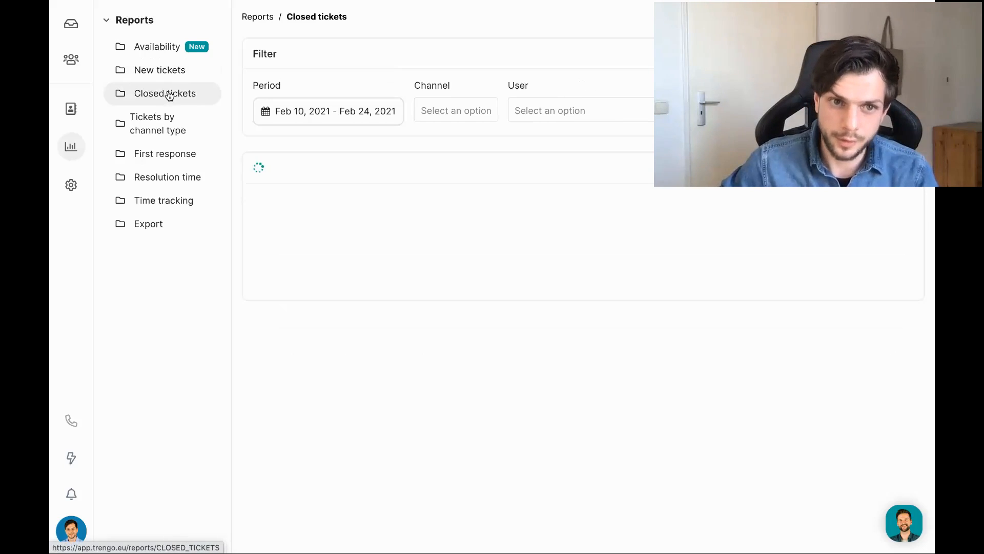
{"action": "left_click", "coordinate": [166, 122]}
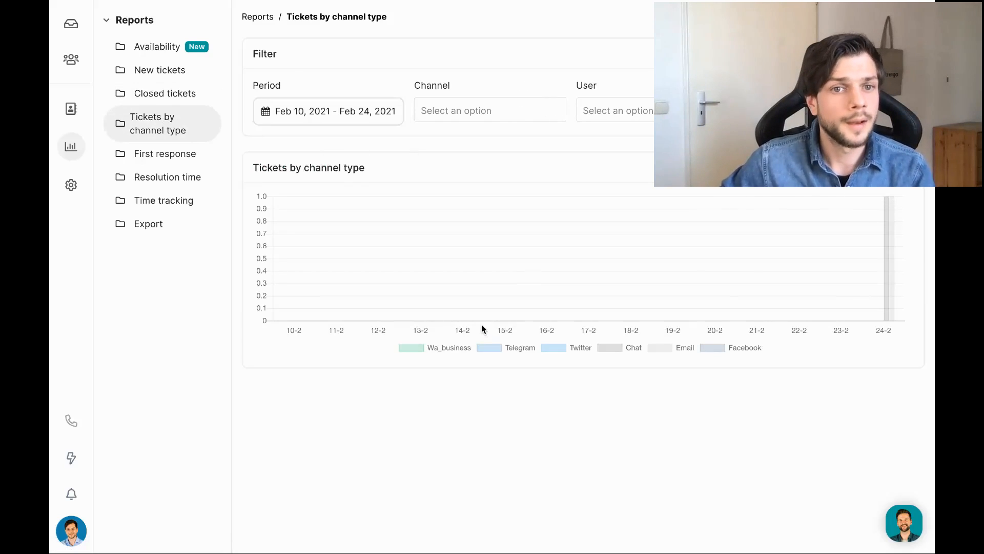
{"action": "left_click", "coordinate": [137, 154]}
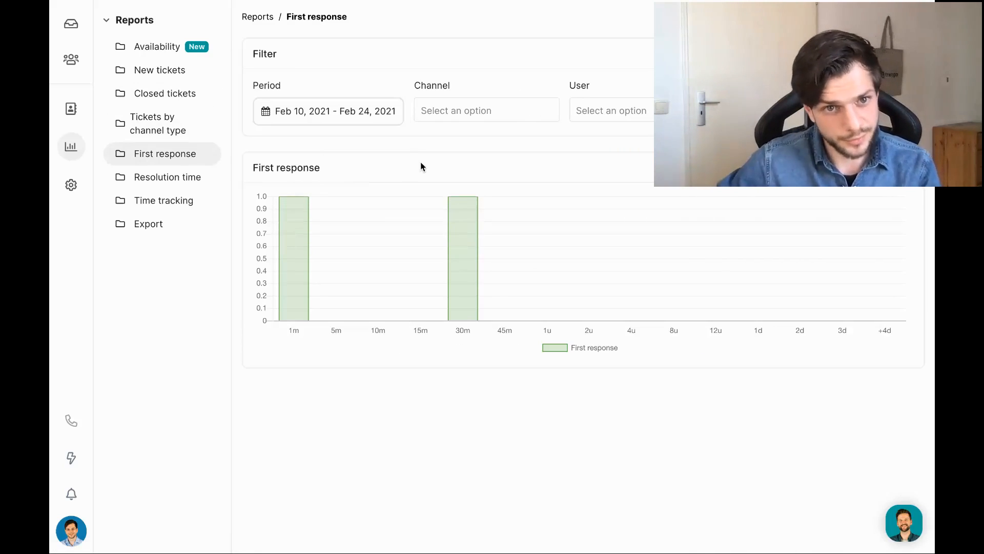
{"action": "left_click", "coordinate": [163, 180]}
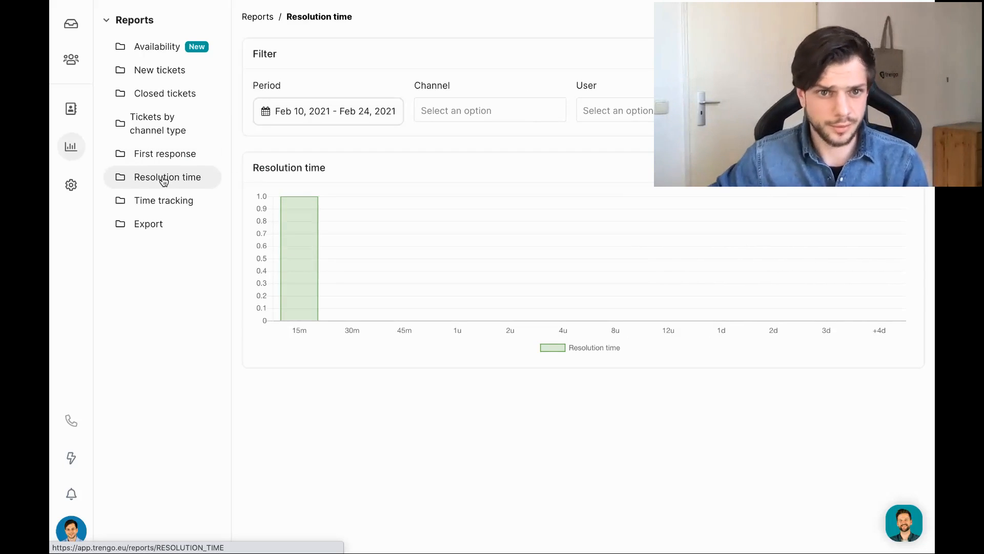
{"action": "left_click", "coordinate": [172, 205]}
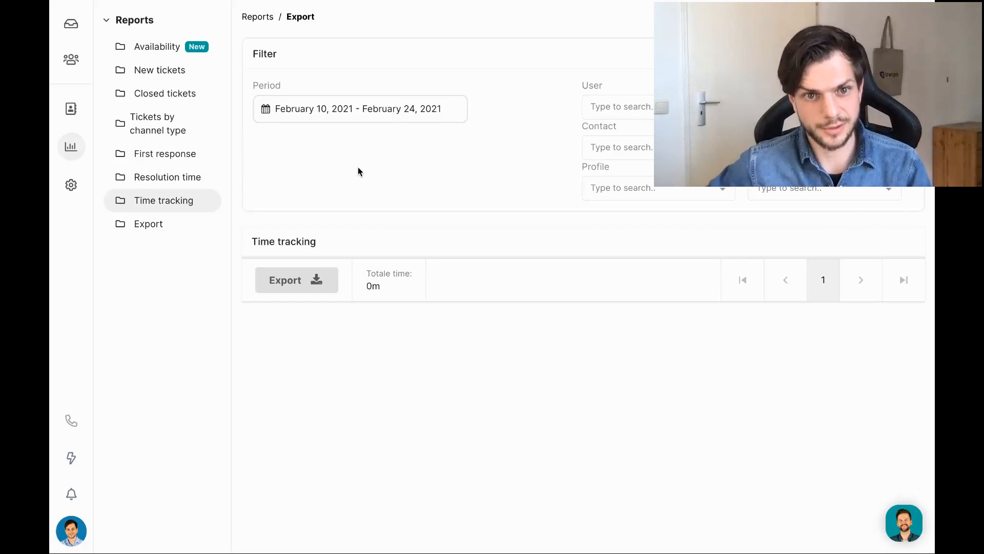
On the Export page, select Ticket number, Created at and Email as columns (3/27).
{"action": "left_click", "coordinate": [161, 230]}
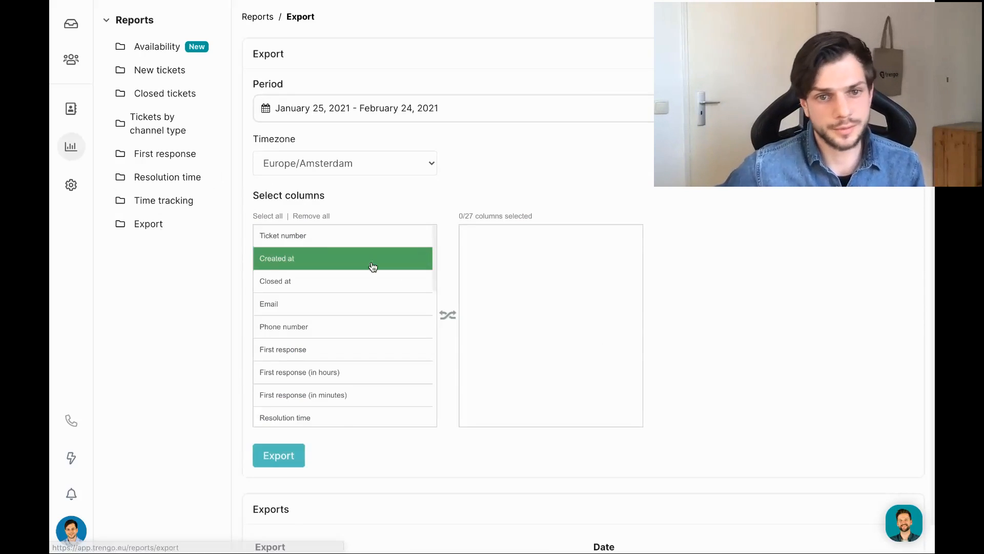
{"action": "left_click", "coordinate": [330, 245]}
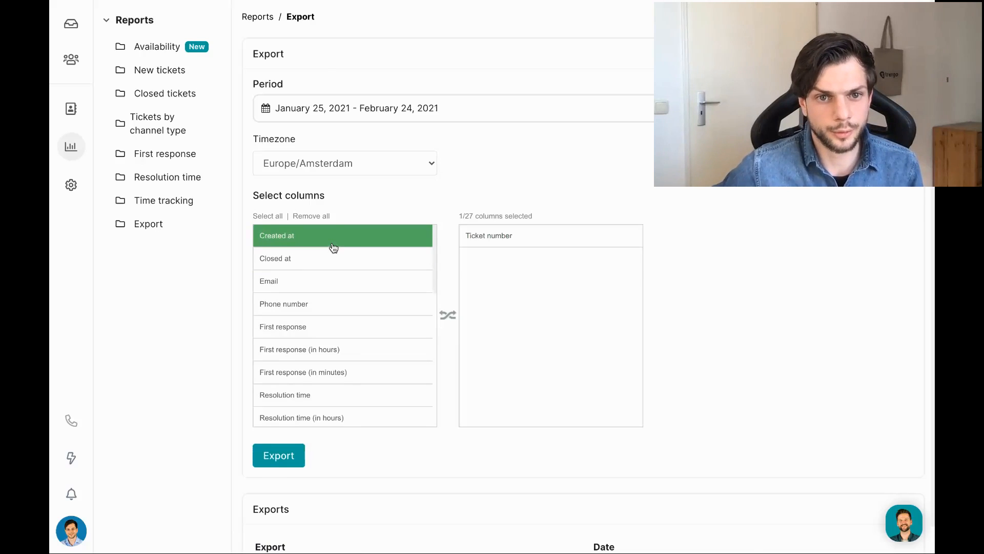
{"action": "left_click", "coordinate": [330, 244]}
{"action": "left_click", "coordinate": [322, 258]}
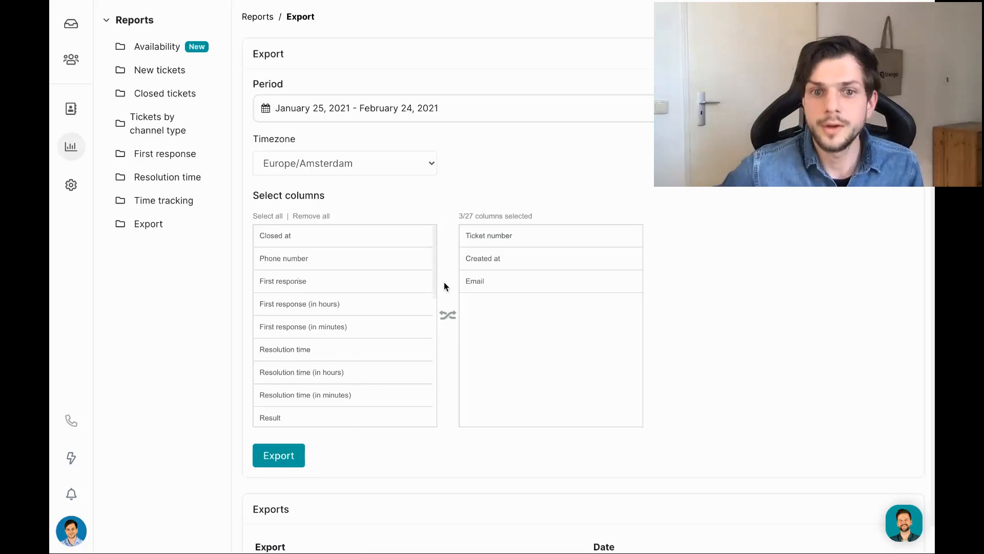
{"action": "scroll", "coordinate": [445, 285], "scroll_direction": "down", "scroll_amount": 1}
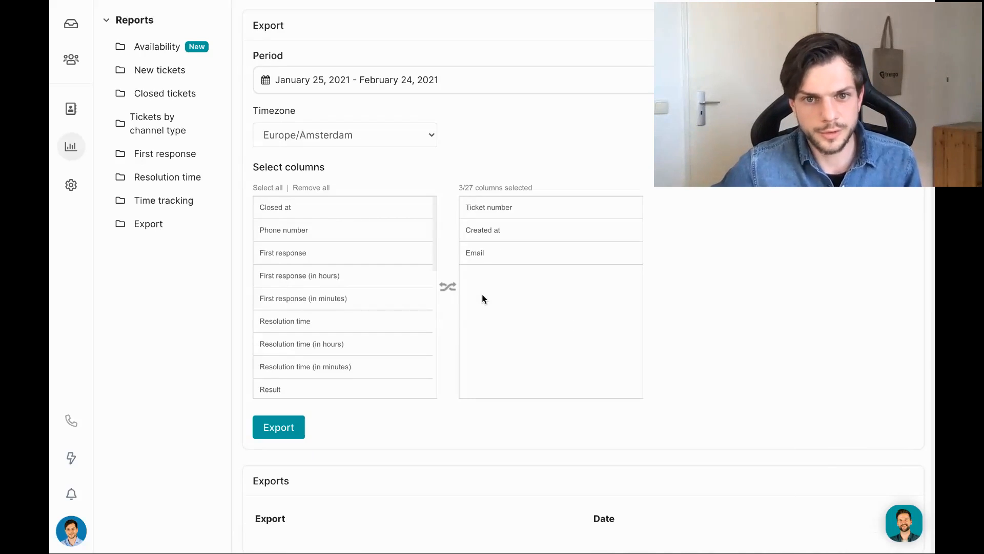
{"action": "scroll", "coordinate": [314, 279], "scroll_direction": "down", "scroll_amount": 5}
{"action": "scroll", "coordinate": [314, 279], "scroll_direction": "up", "scroll_amount": 5}
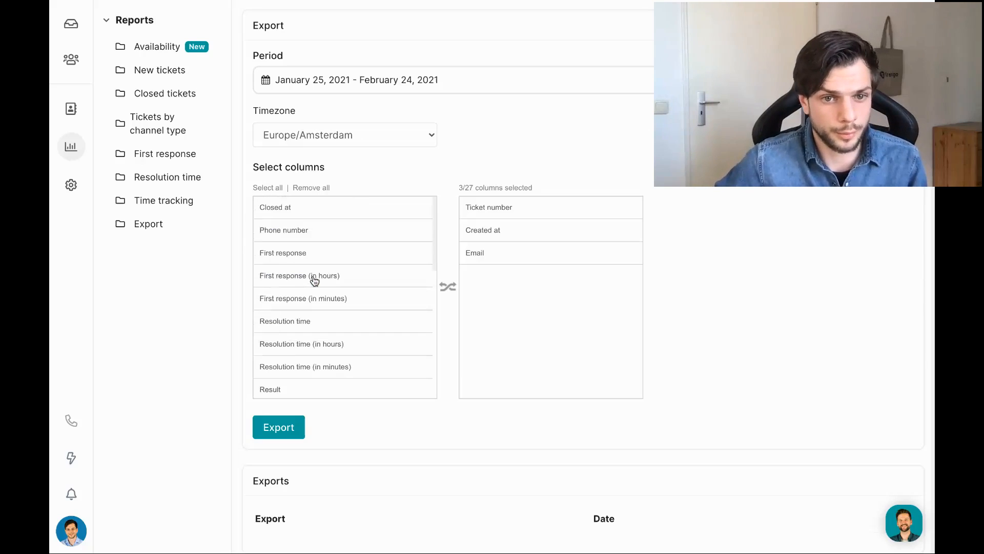